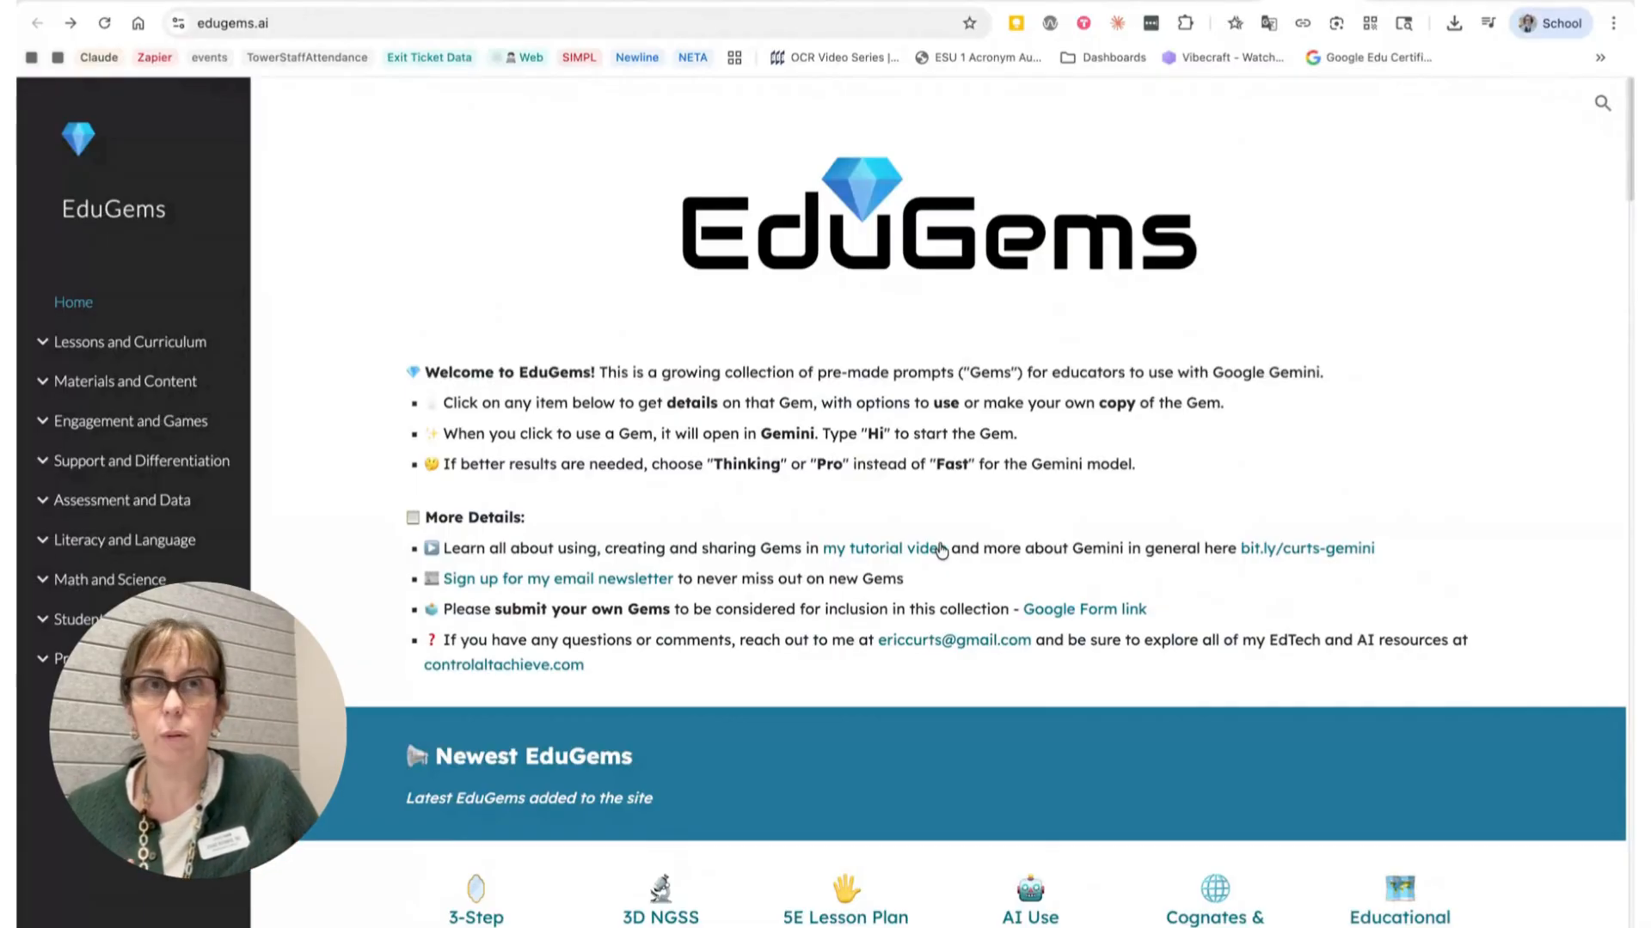
Step: Browse the EduGems home page and its categories of pre-made Gems for educators
{"action": "scroll", "coordinate": [1030, 502], "scroll_direction": "down", "scroll_amount": 1}
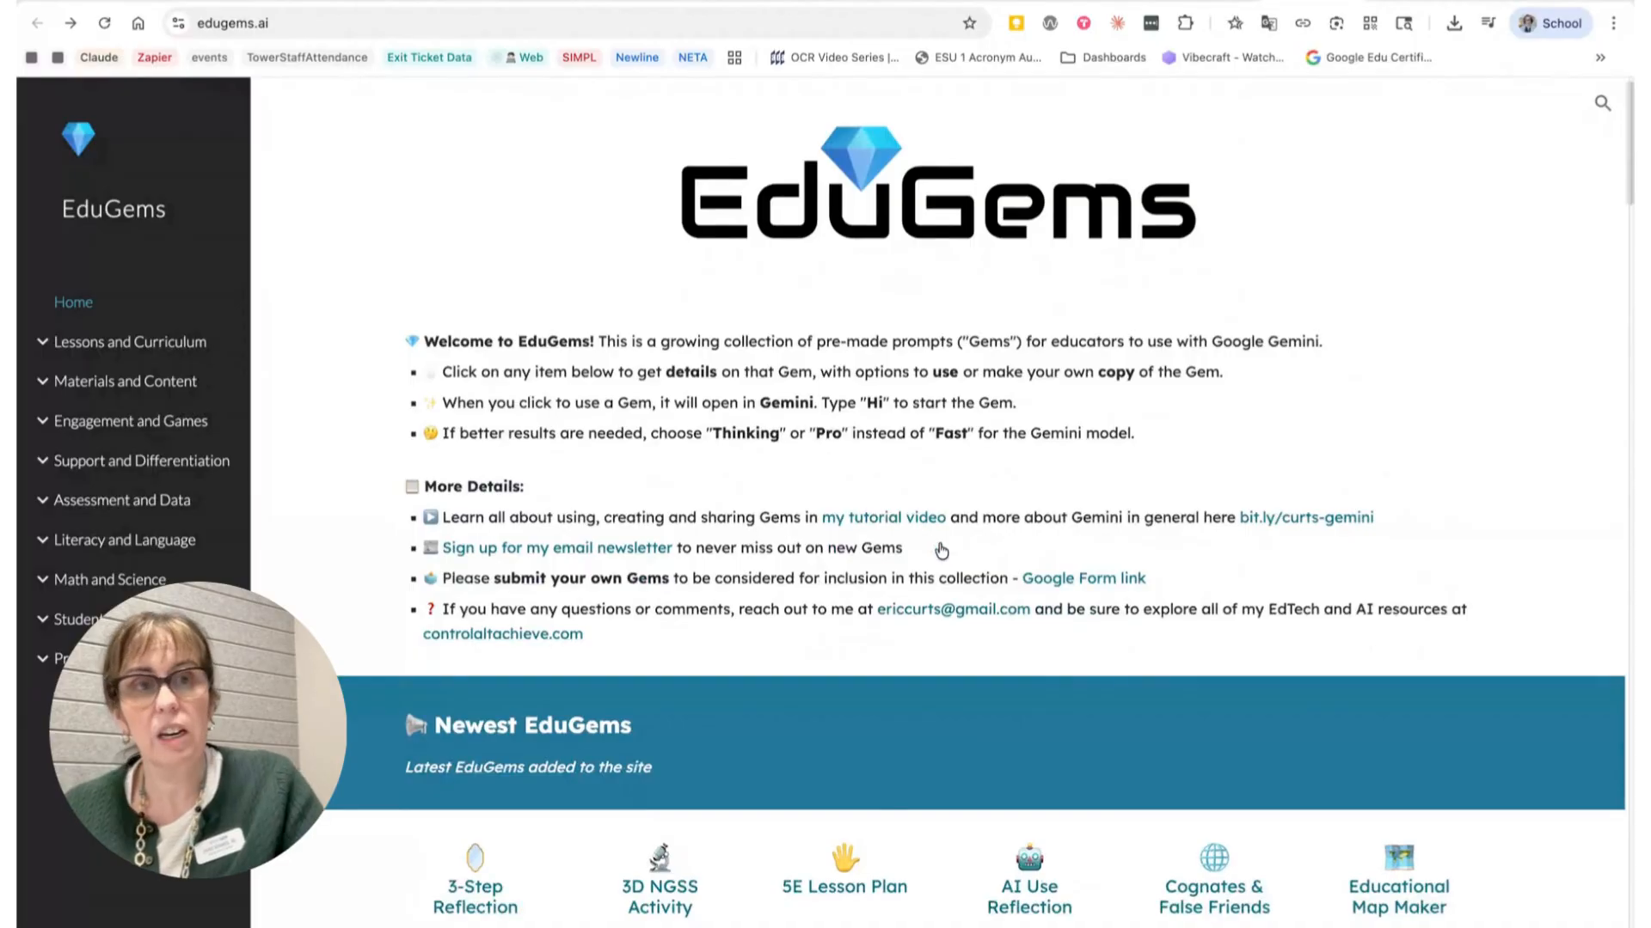
{"action": "scroll", "coordinate": [995, 479], "scroll_direction": "up", "scroll_amount": 1}
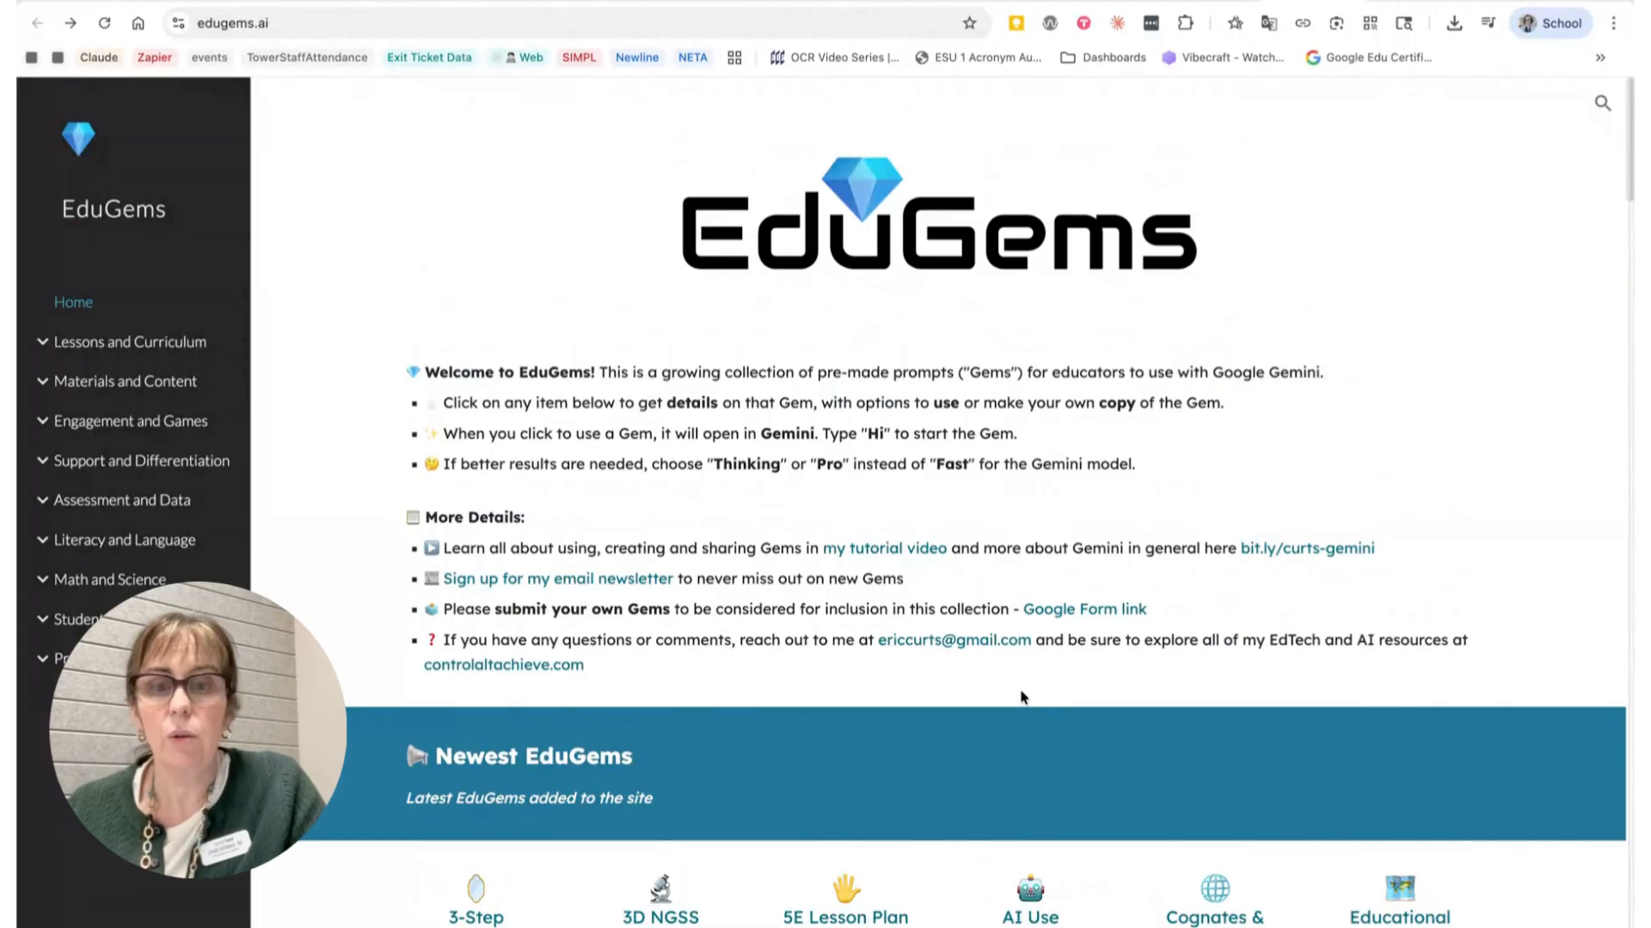
{"action": "scroll", "coordinate": [1367, 661], "scroll_direction": "down", "scroll_amount": 1}
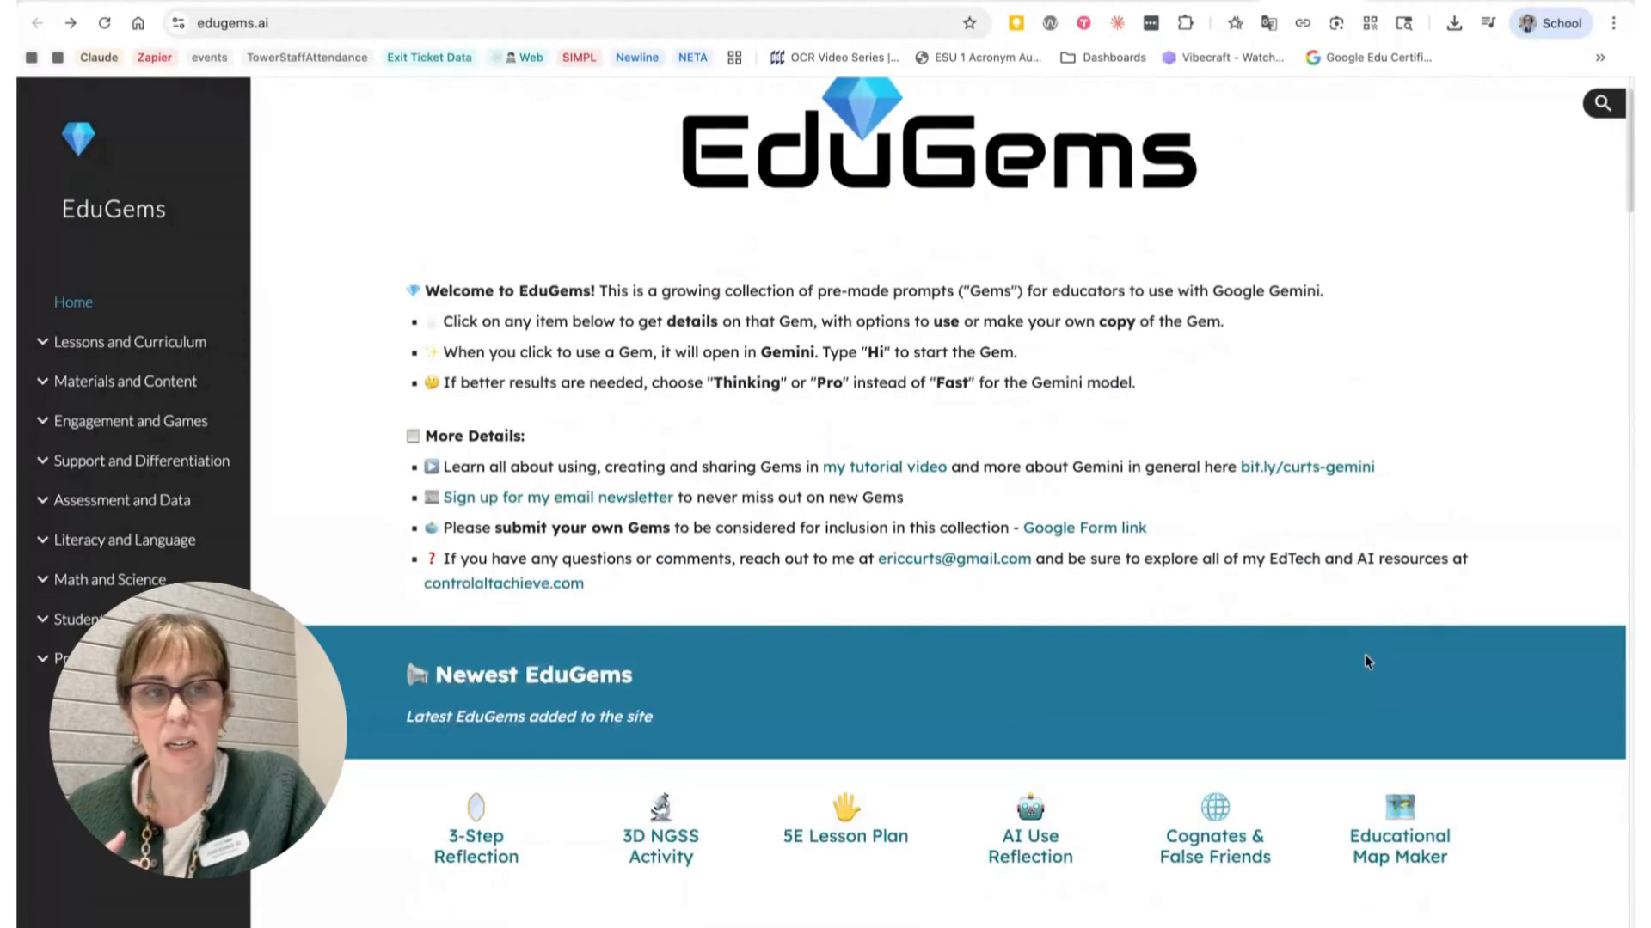
{"action": "scroll", "coordinate": [1310, 483], "scroll_direction": "down", "scroll_amount": 1}
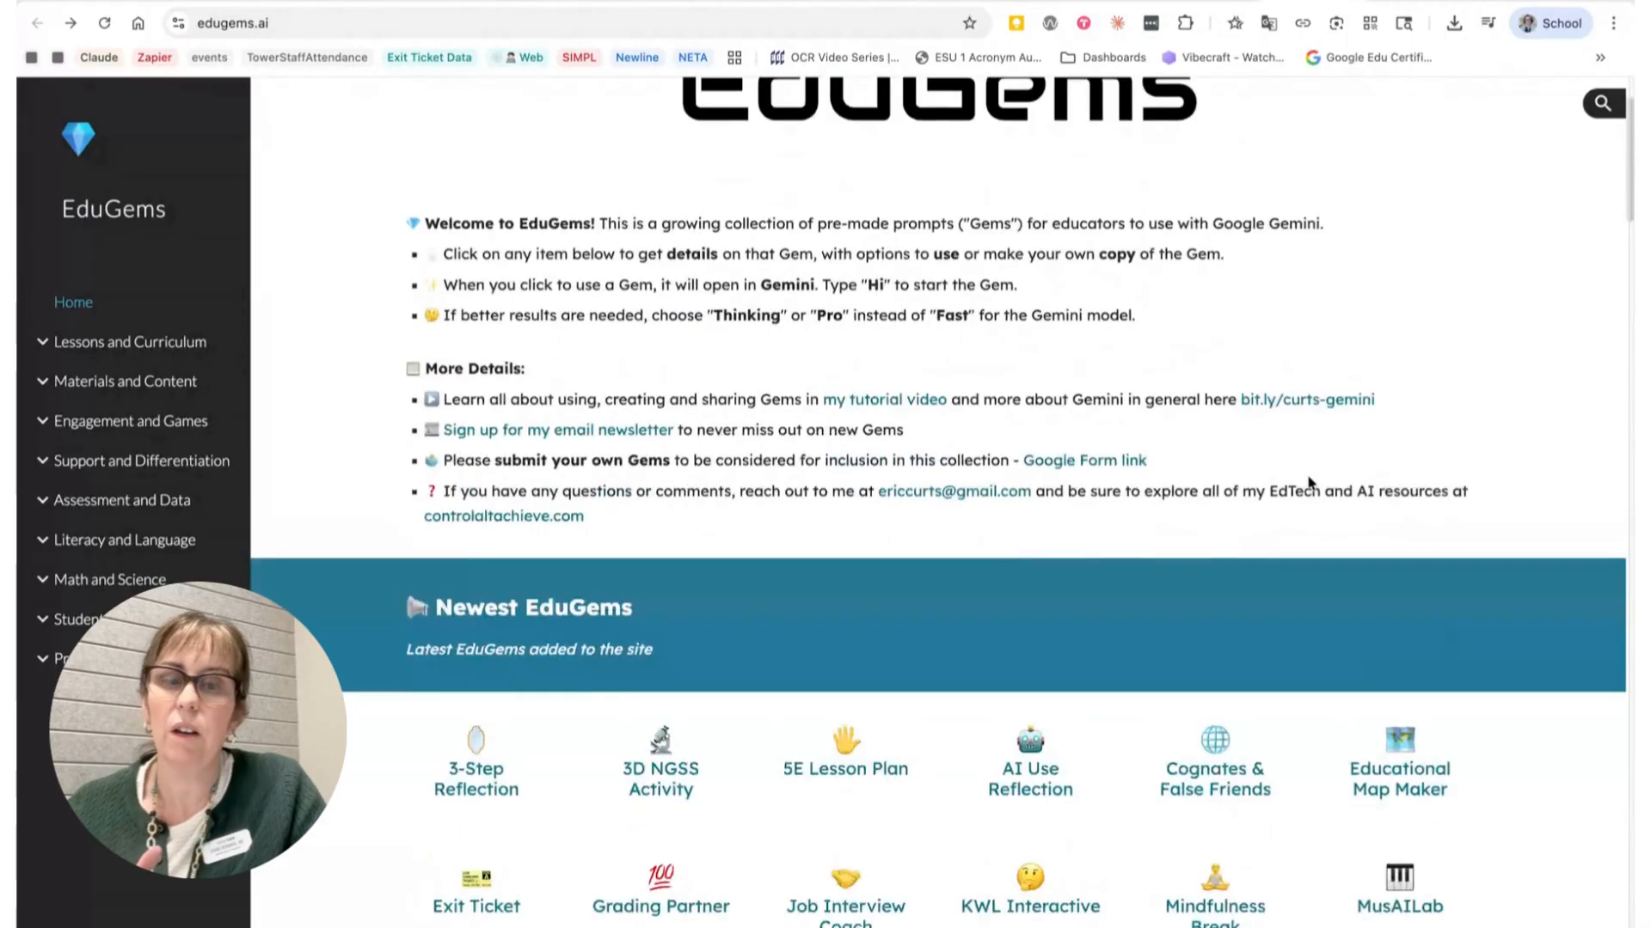
{"action": "scroll", "coordinate": [1311, 483], "scroll_direction": "down", "scroll_amount": 2}
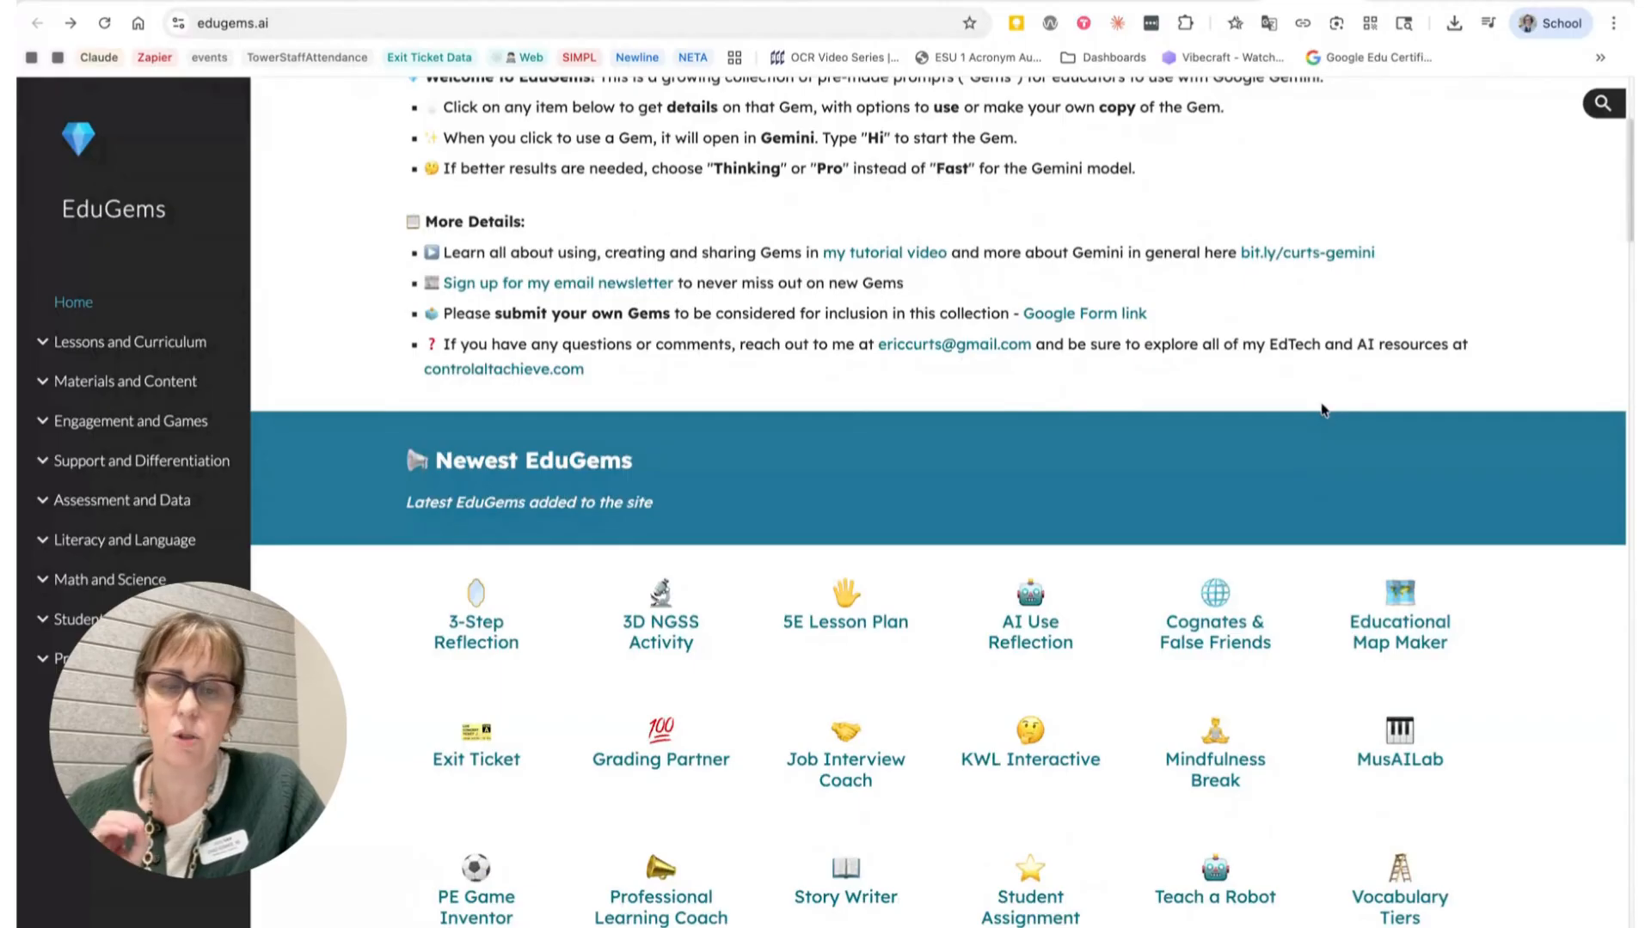
{"action": "scroll", "coordinate": [1322, 410], "scroll_direction": "down", "scroll_amount": 1}
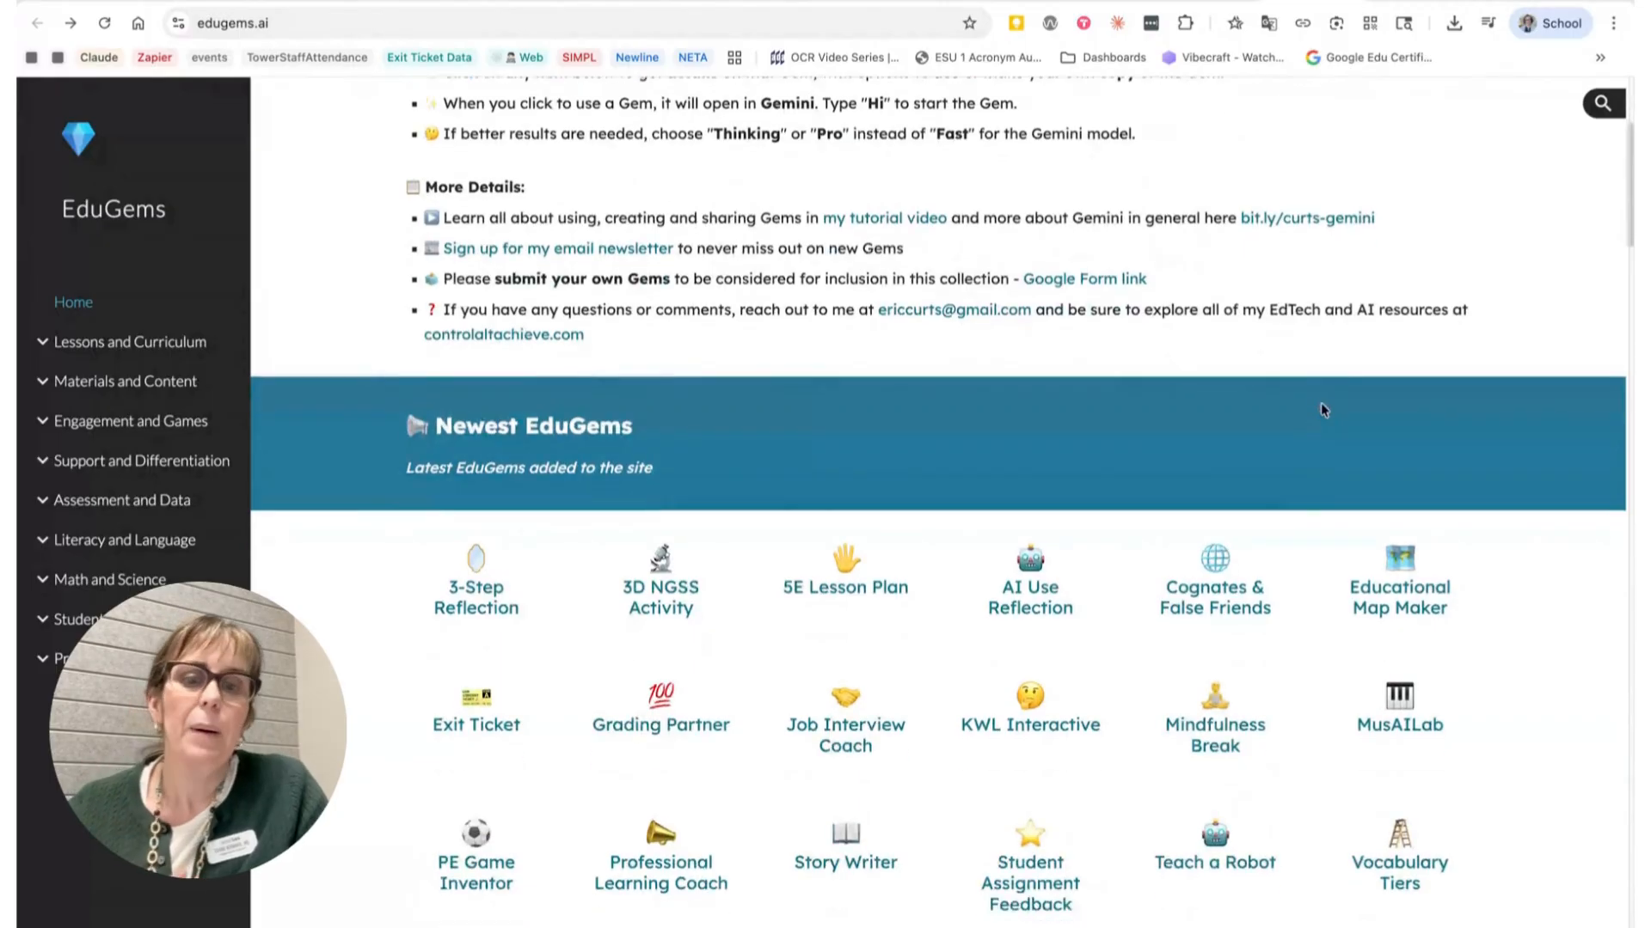
{"action": "scroll", "coordinate": [1281, 333], "scroll_direction": "down", "scroll_amount": 7}
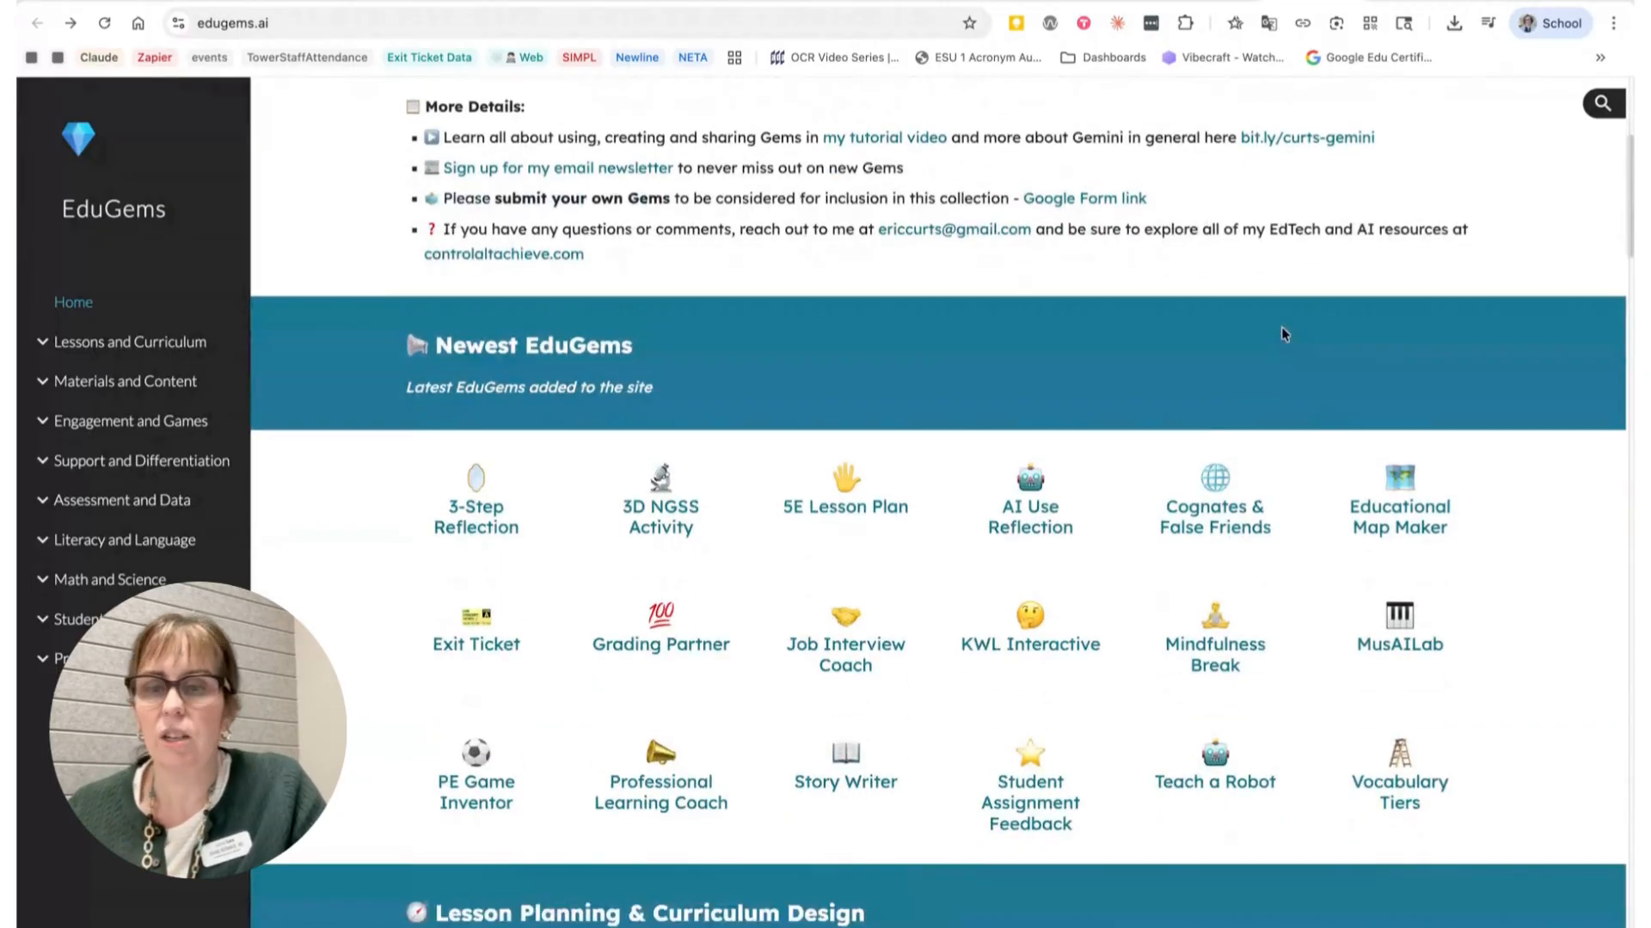
{"action": "scroll", "coordinate": [1284, 334], "scroll_direction": "down", "scroll_amount": 8}
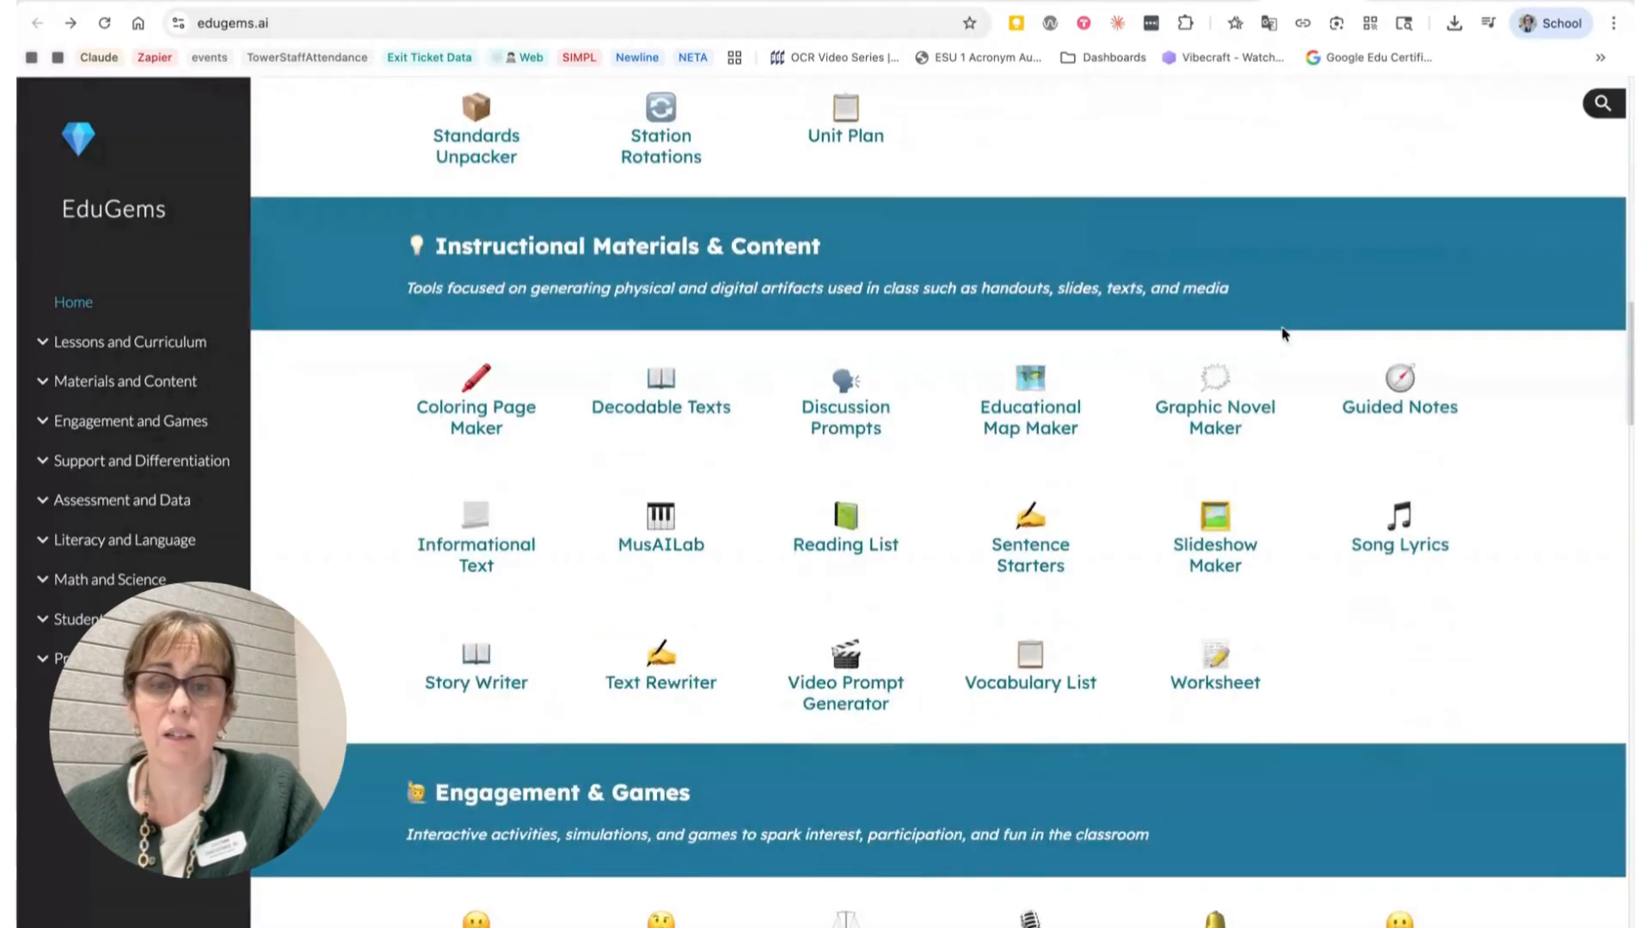
{"action": "scroll", "coordinate": [1282, 333], "scroll_direction": "down", "scroll_amount": 1}
{"action": "scroll", "coordinate": [857, 451], "scroll_direction": "down", "scroll_amount": 1}
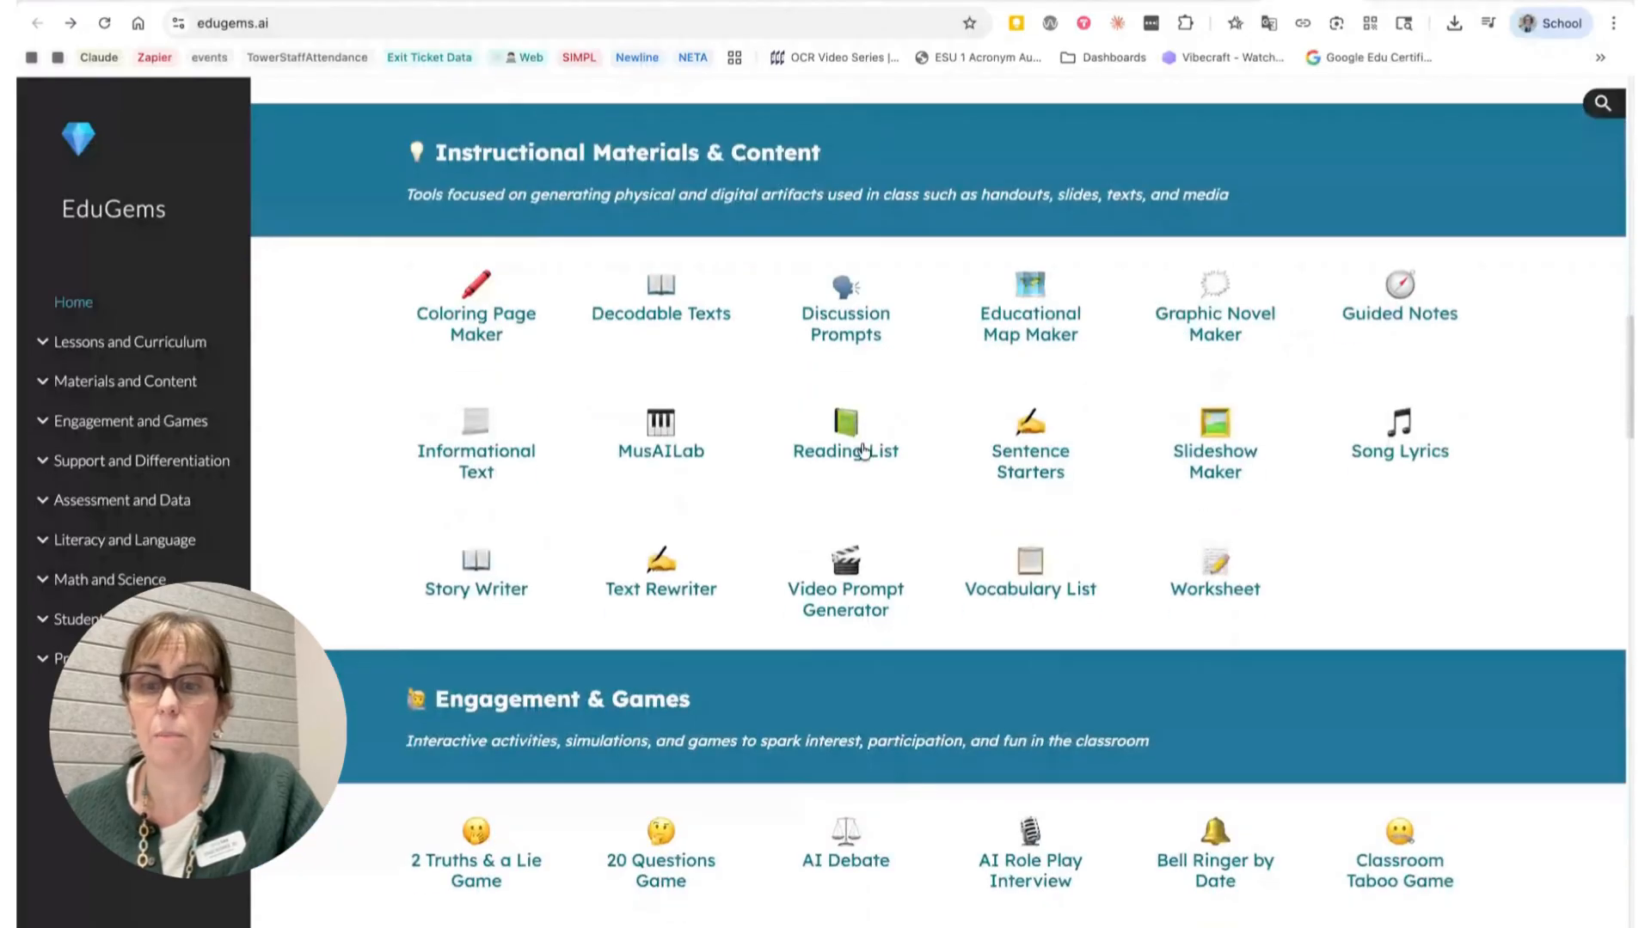
{"action": "scroll", "coordinate": [493, 442], "scroll_direction": "down", "scroll_amount": 5}
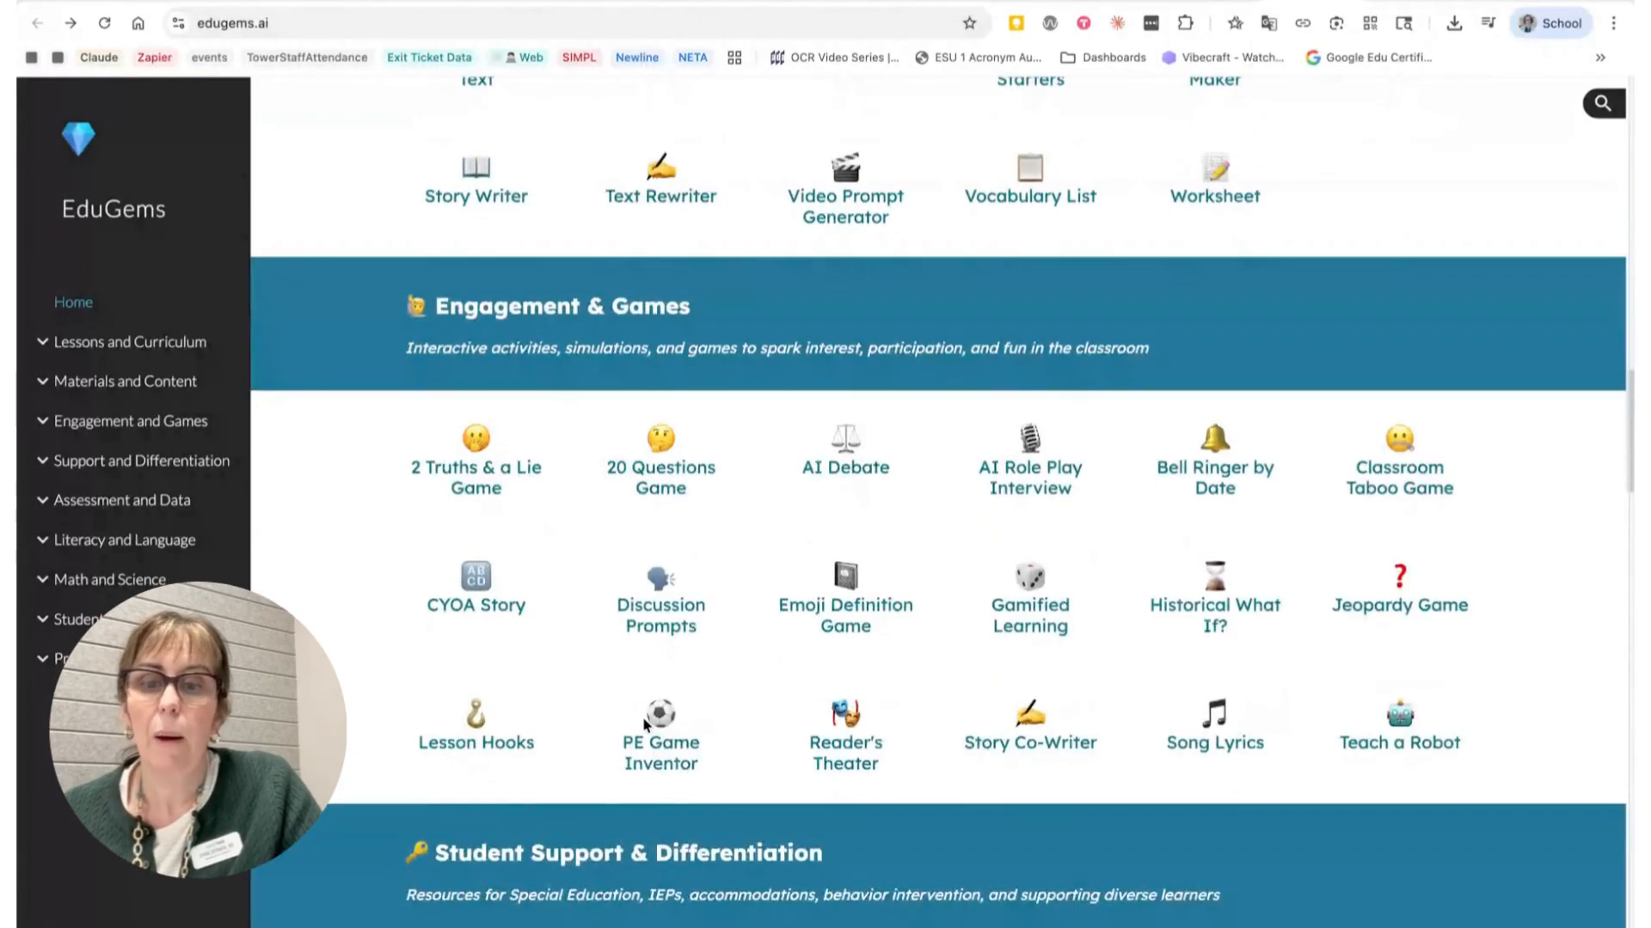
{"action": "scroll", "coordinate": [1004, 704], "scroll_direction": "down", "scroll_amount": 2}
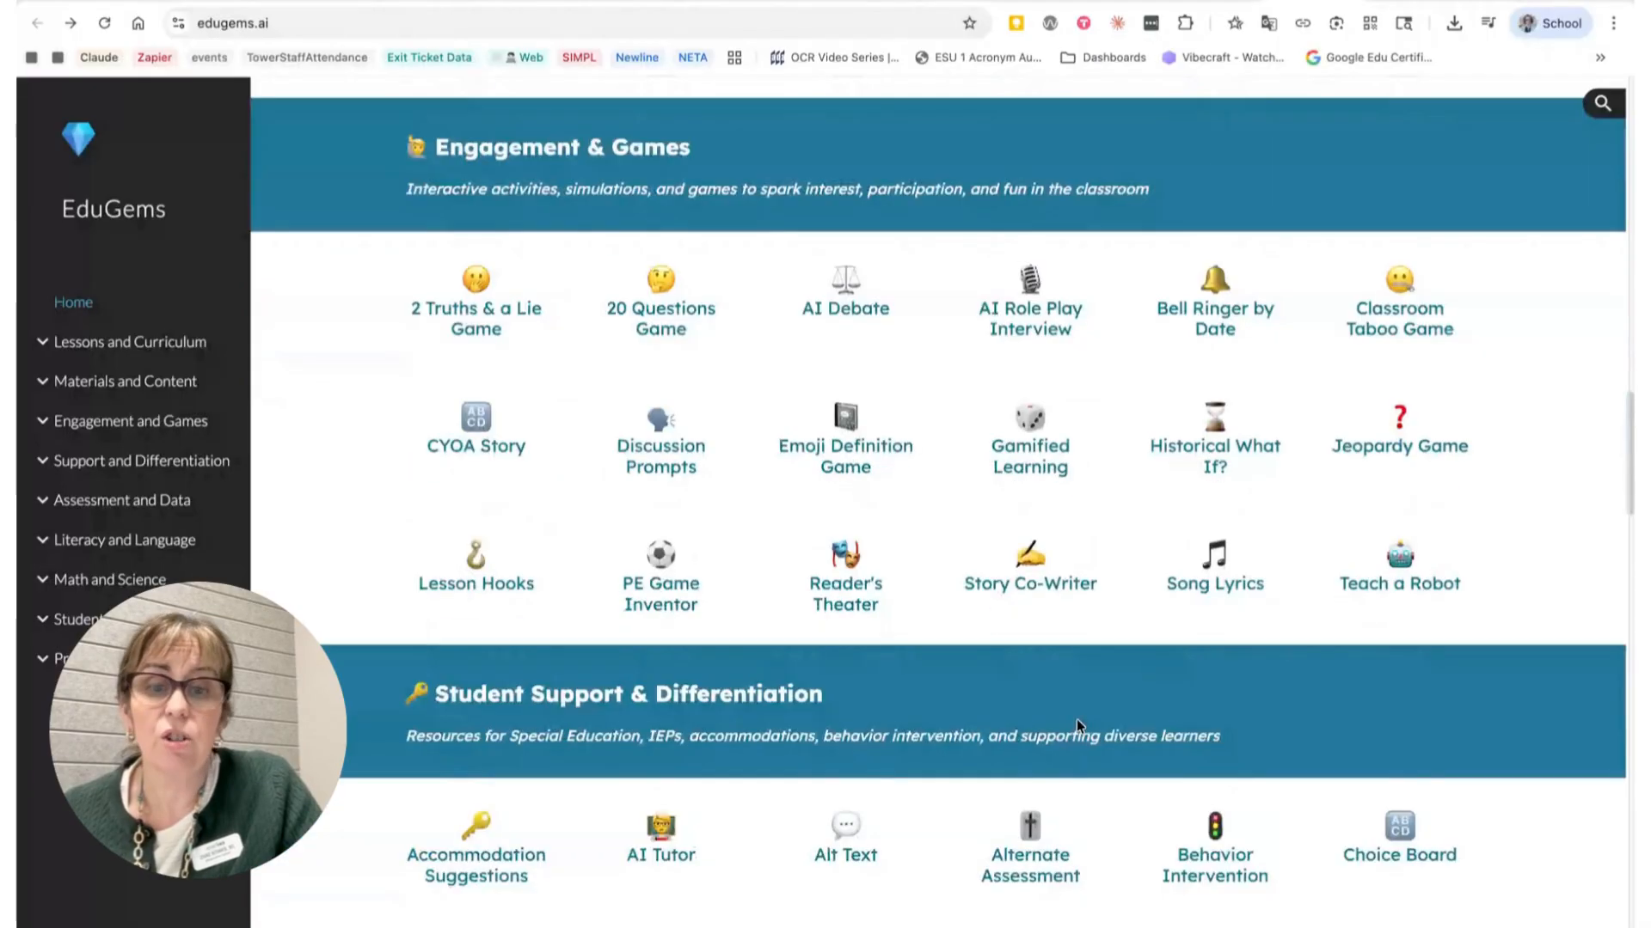
{"action": "scroll", "coordinate": [778, 807], "scroll_direction": "down", "scroll_amount": 2}
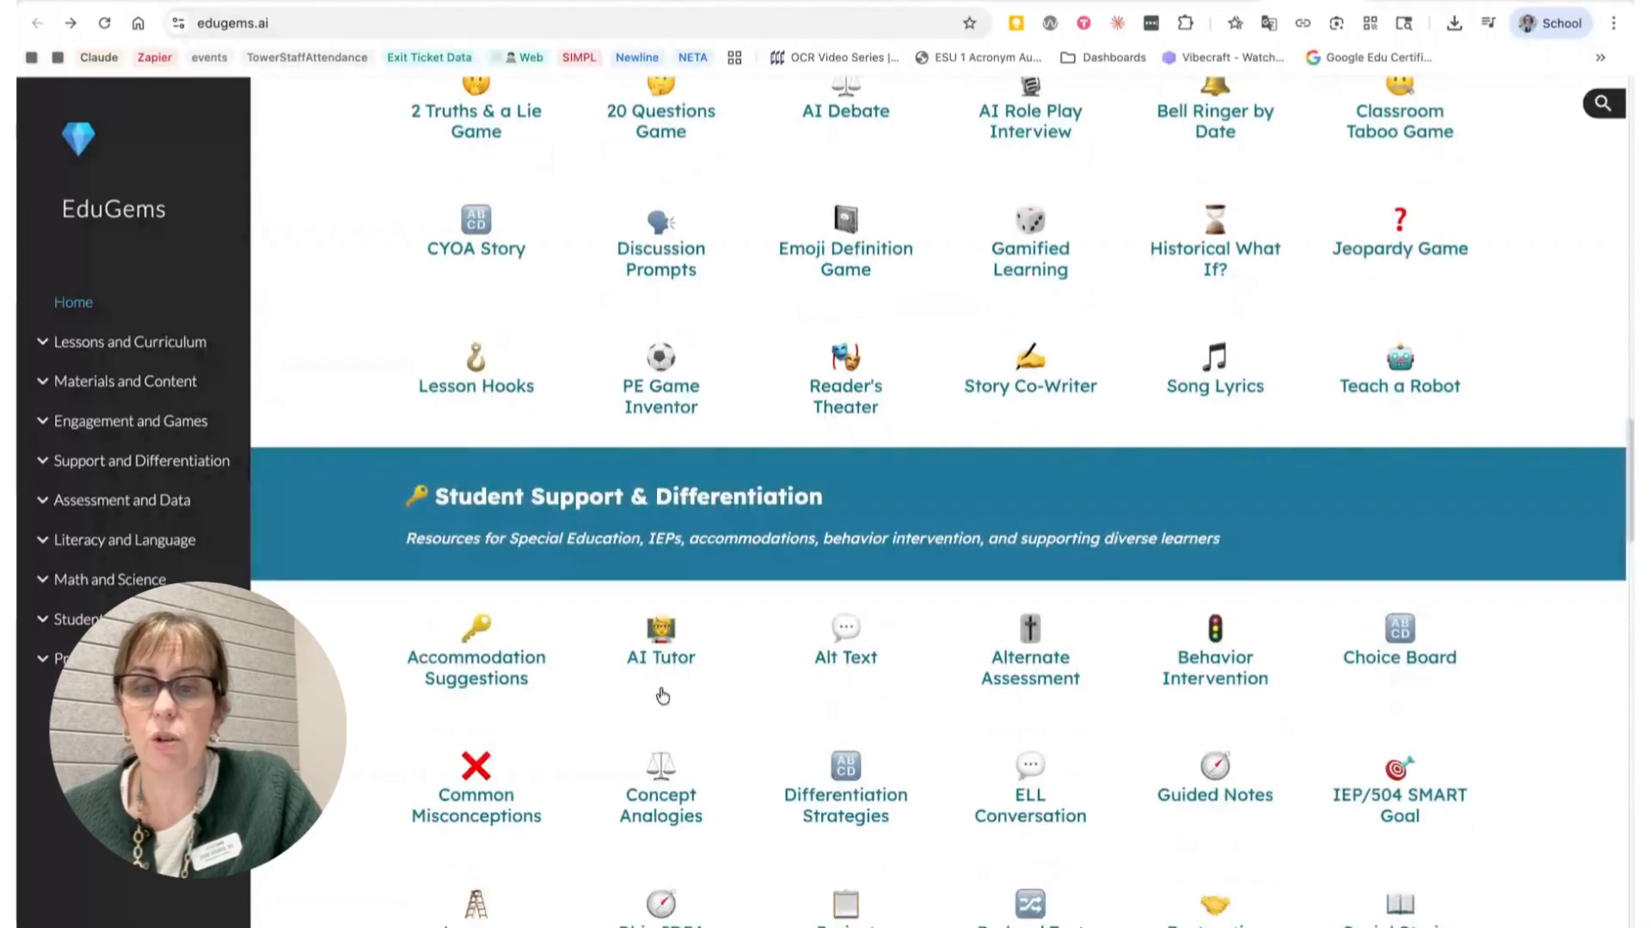
{"action": "scroll", "coordinate": [661, 697], "scroll_direction": "down", "scroll_amount": 1}
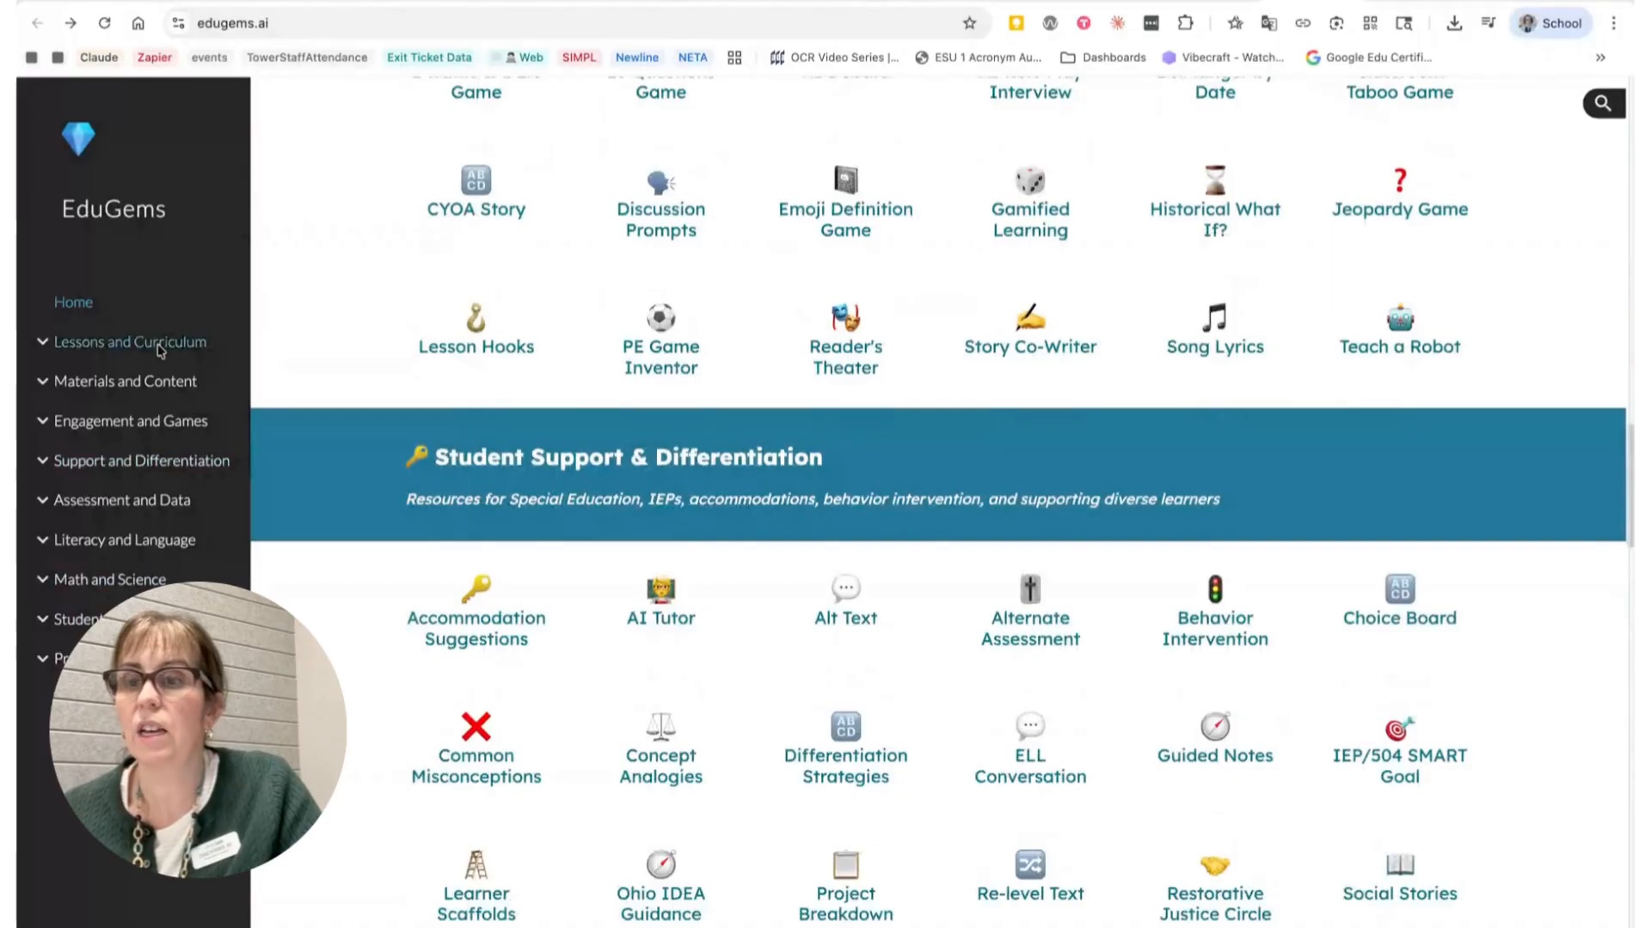
{"action": "scroll", "coordinate": [722, 586], "scroll_direction": "up", "scroll_amount": 4}
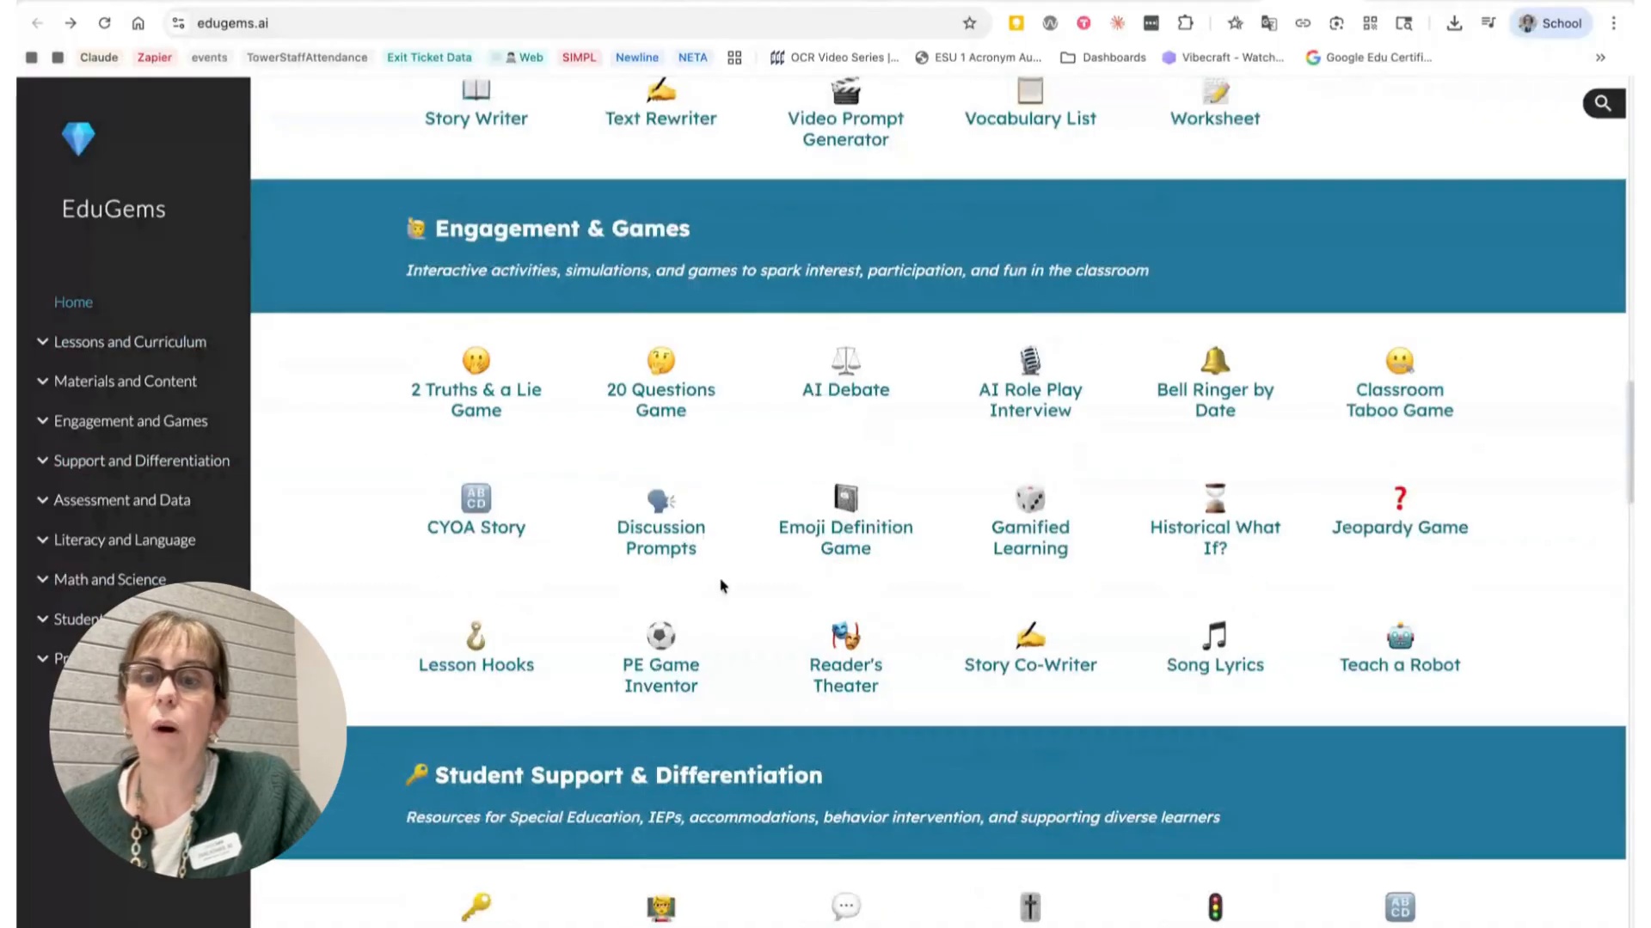
{"action": "scroll", "coordinate": [722, 586], "scroll_direction": "up", "scroll_amount": 1}
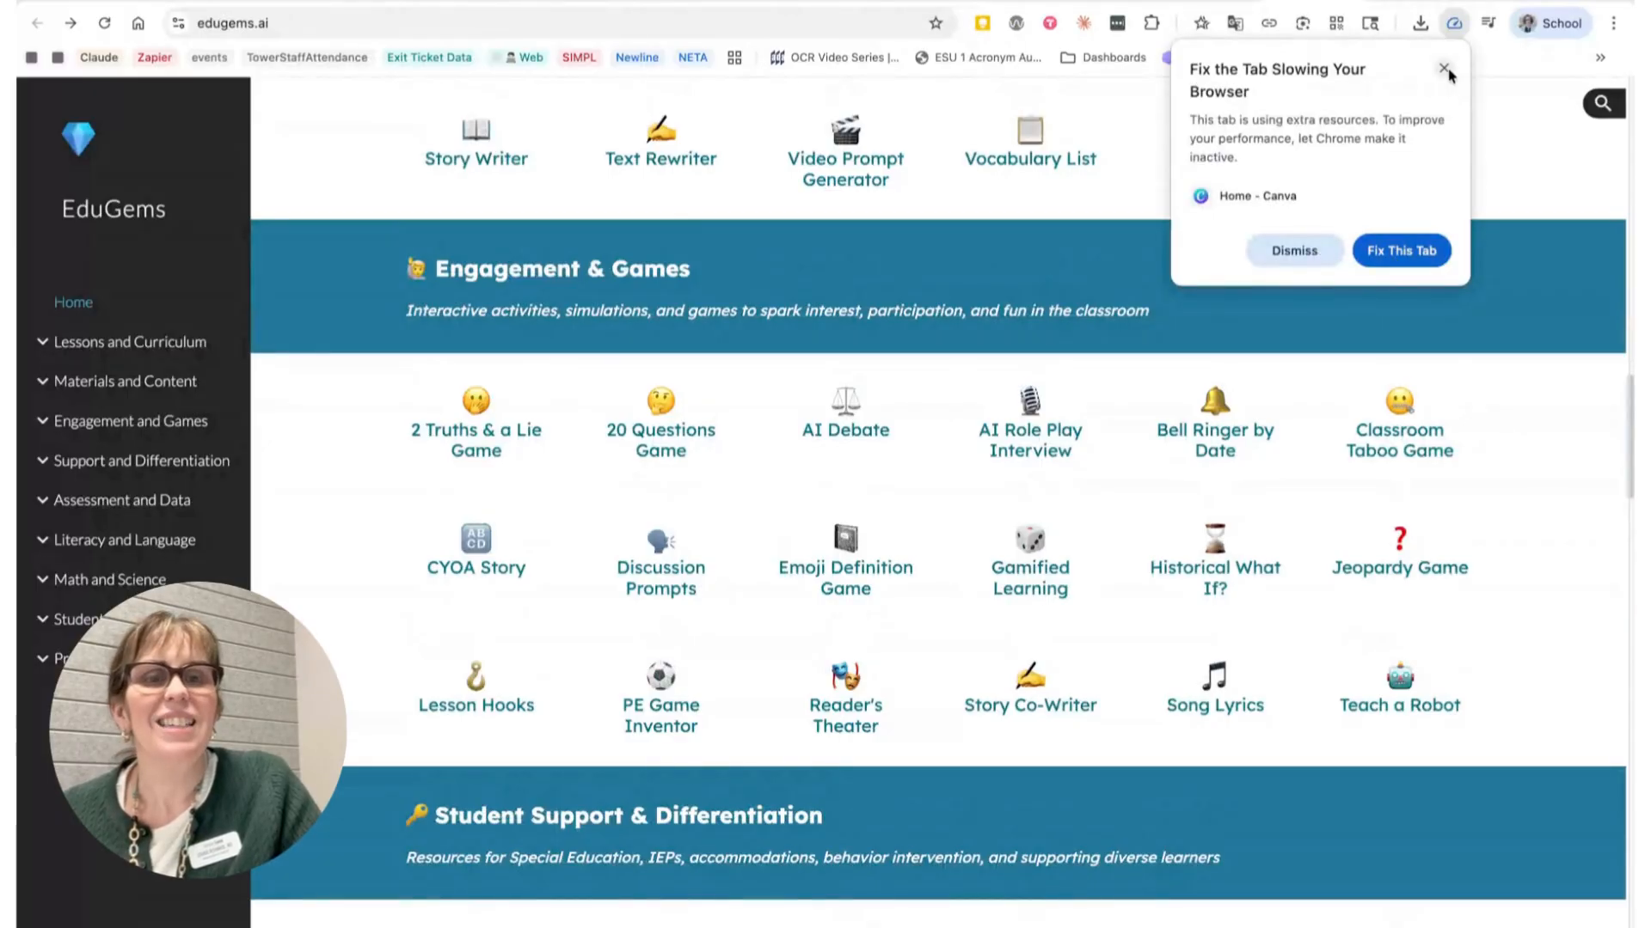
Step: Dismiss the browser popup and open the 2 Truths & a Lie Game gem through its Gem link
{"action": "left_click", "coordinate": [1445, 68]}
{"action": "left_click", "coordinate": [470, 447]}
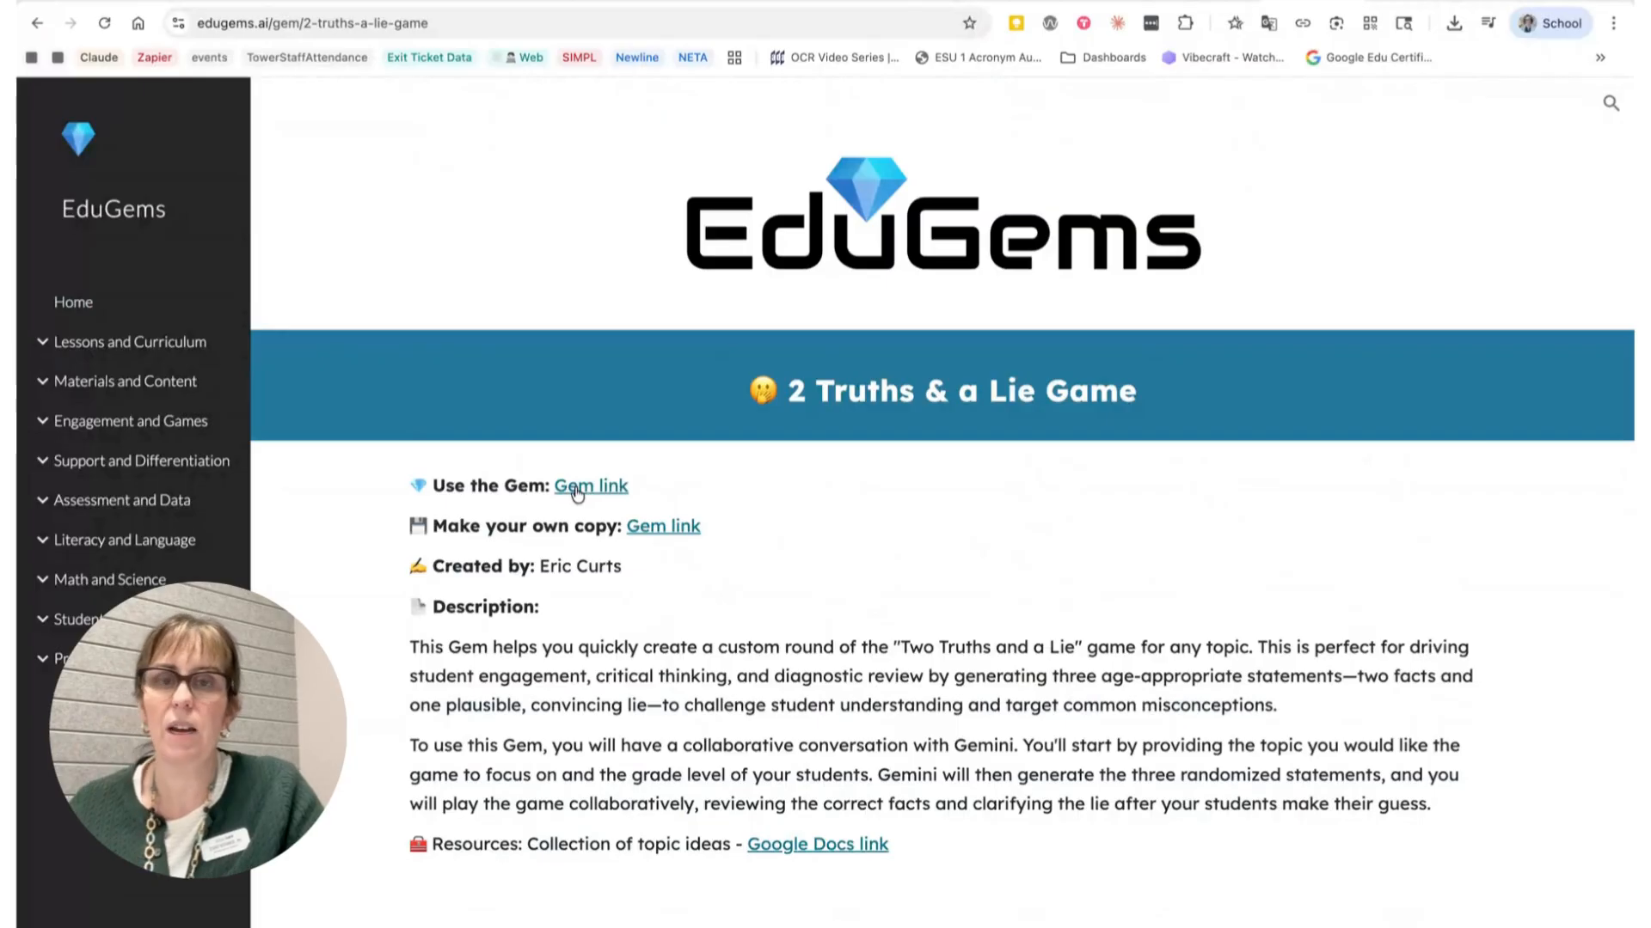
{"action": "left_click", "coordinate": [576, 490]}
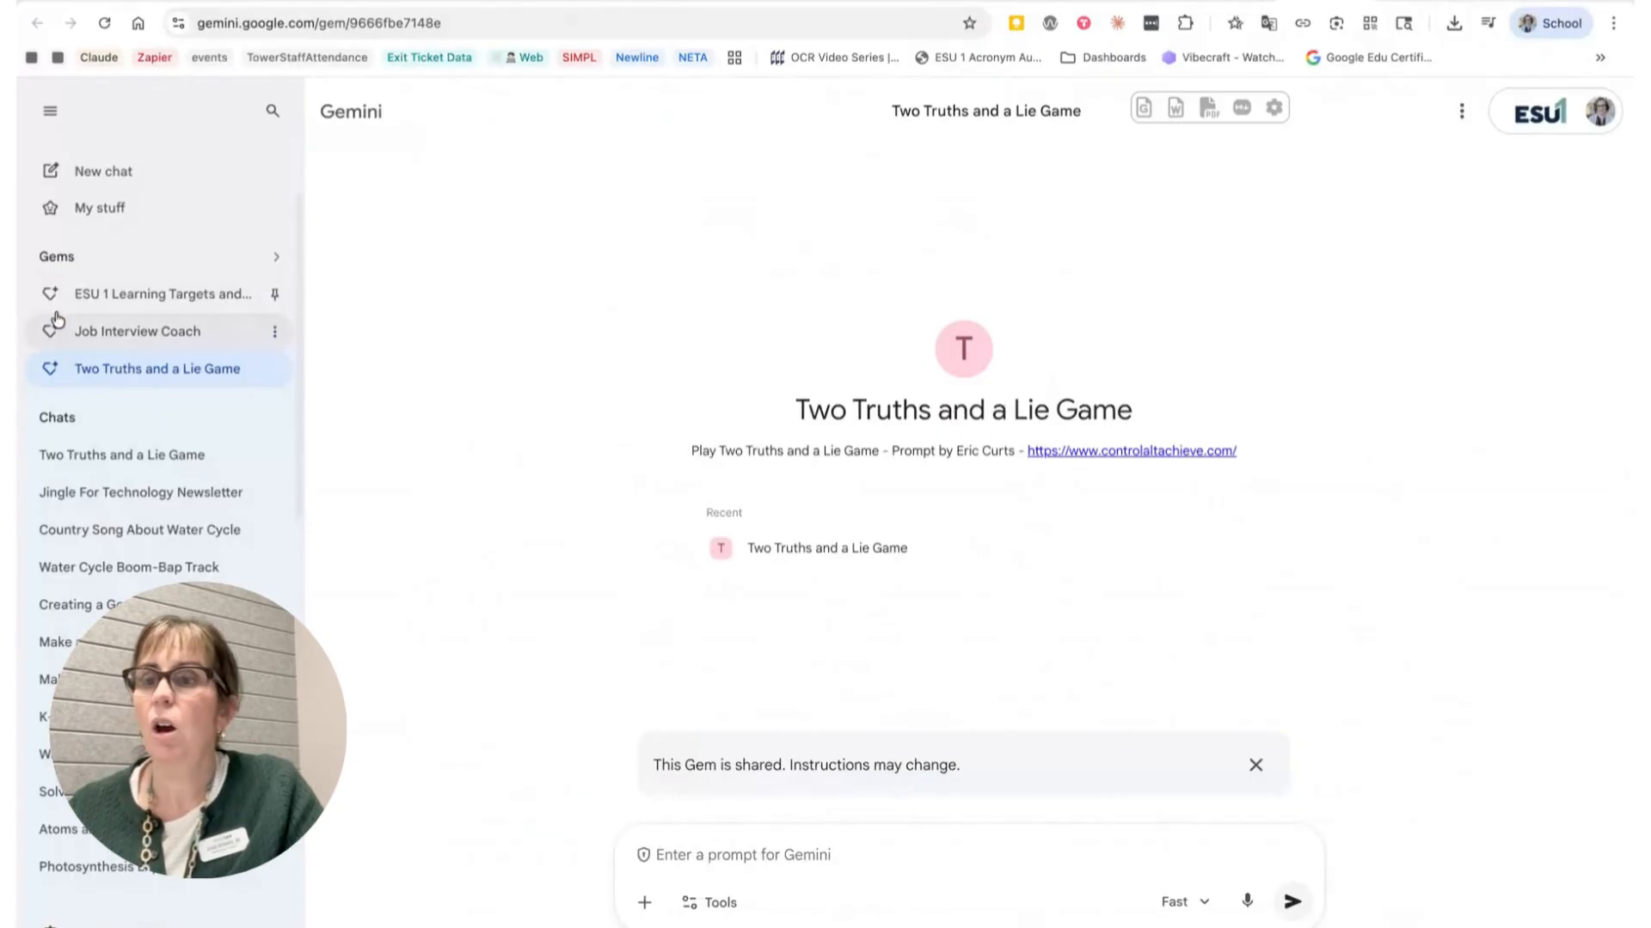
Step: Start the Two Truths and a Lie Game gem by sending the message hi
{"action": "left_click", "coordinate": [48, 114]}
{"action": "left_click", "coordinate": [49, 113]}
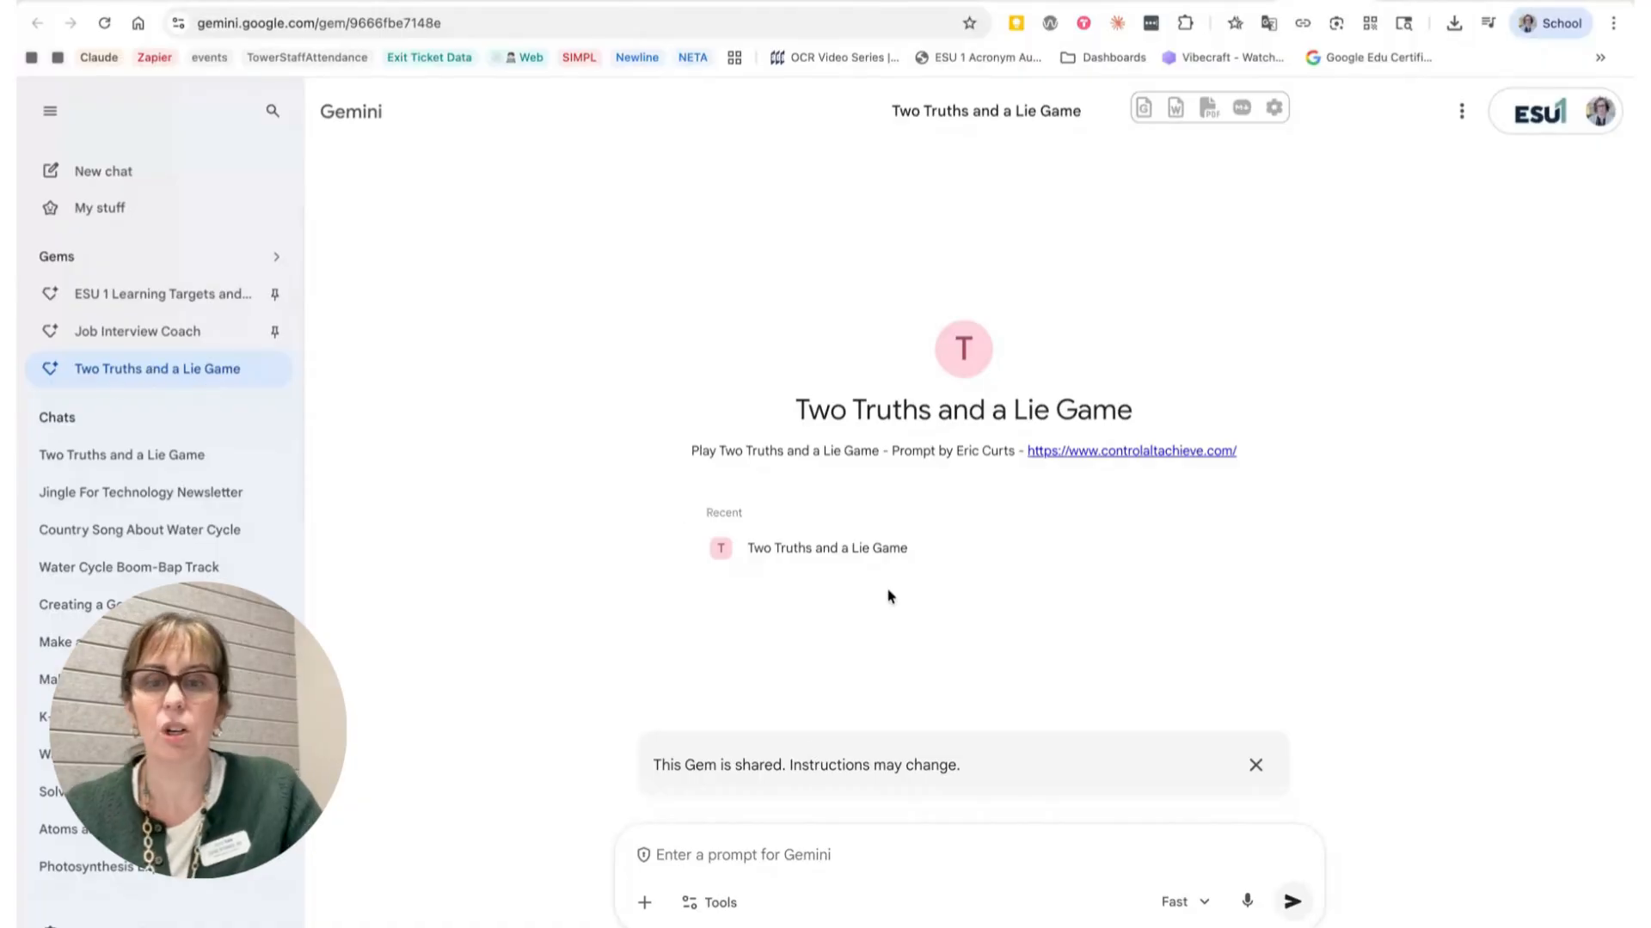
{"action": "left_click", "coordinate": [747, 851]}
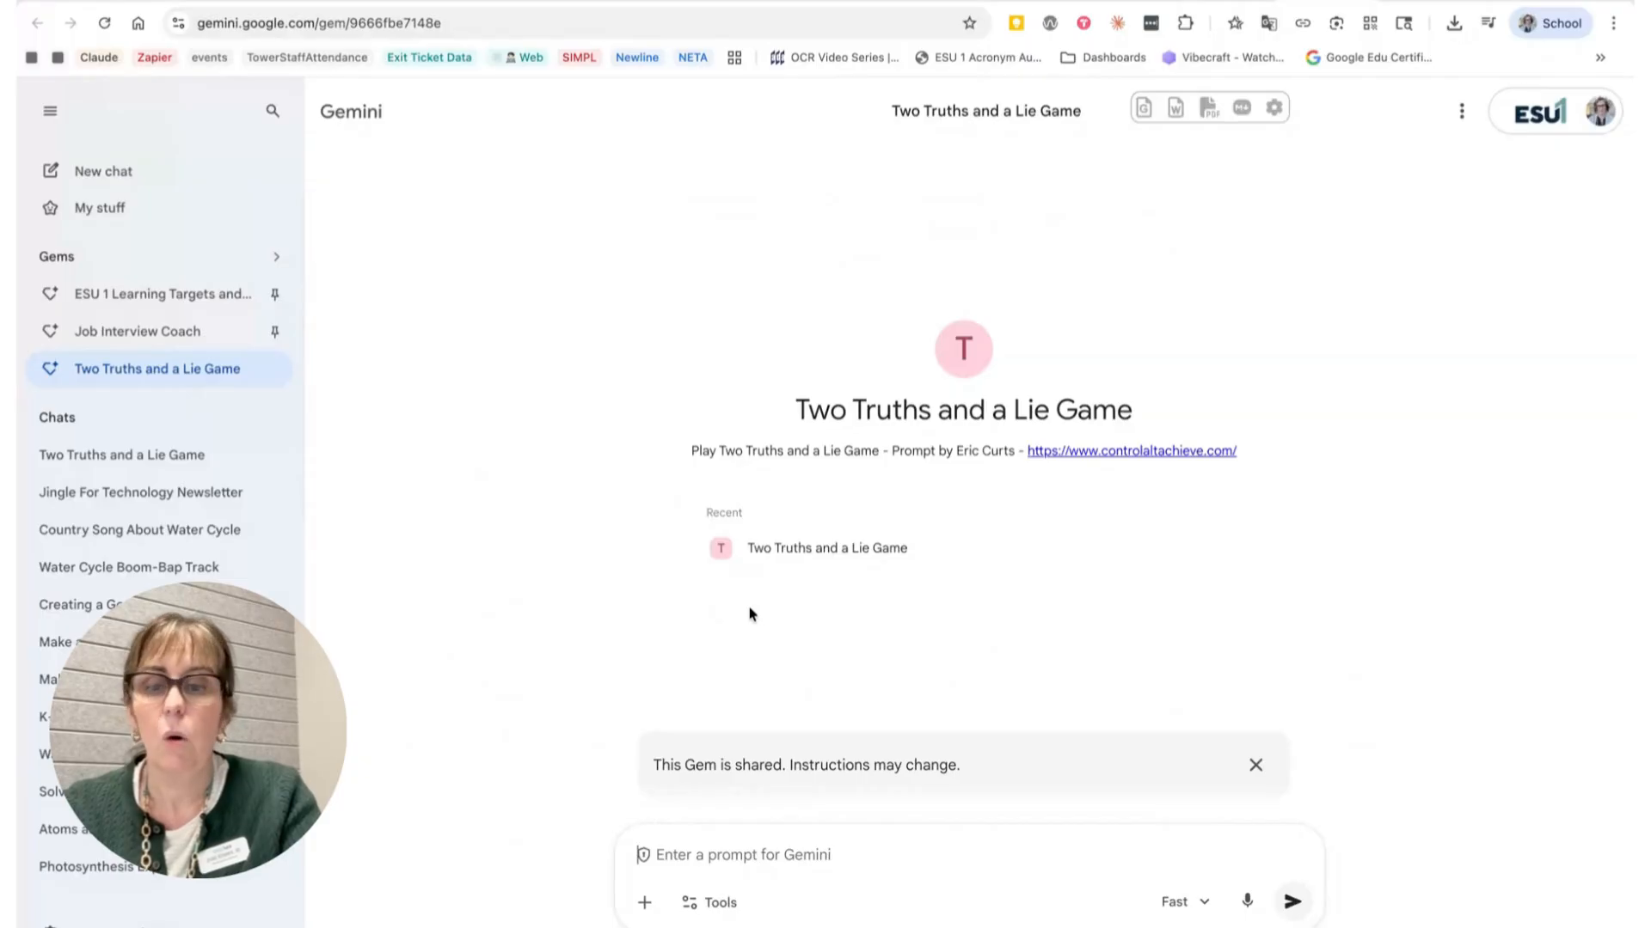
{"action": "type", "text": "hi"}
{"action": "key", "text": "Return"}
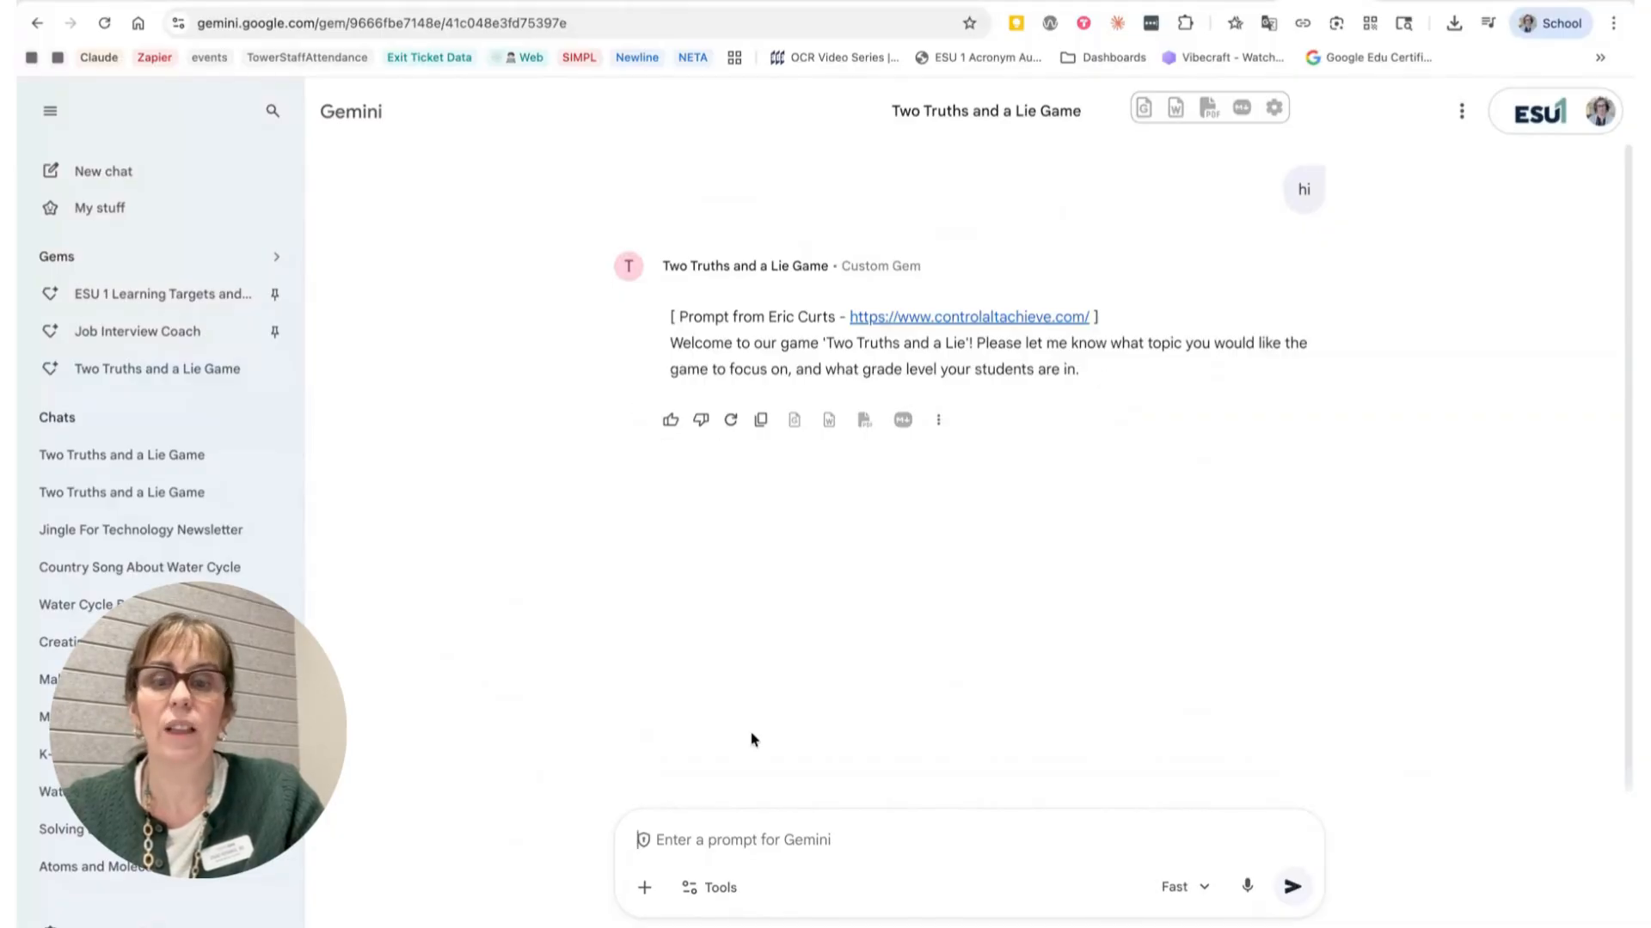
Step: Send the game topic and grade level as Rock cycle 5th grade
{"action": "left_click", "coordinate": [648, 855]}
{"action": "type", "text": "Rock "}
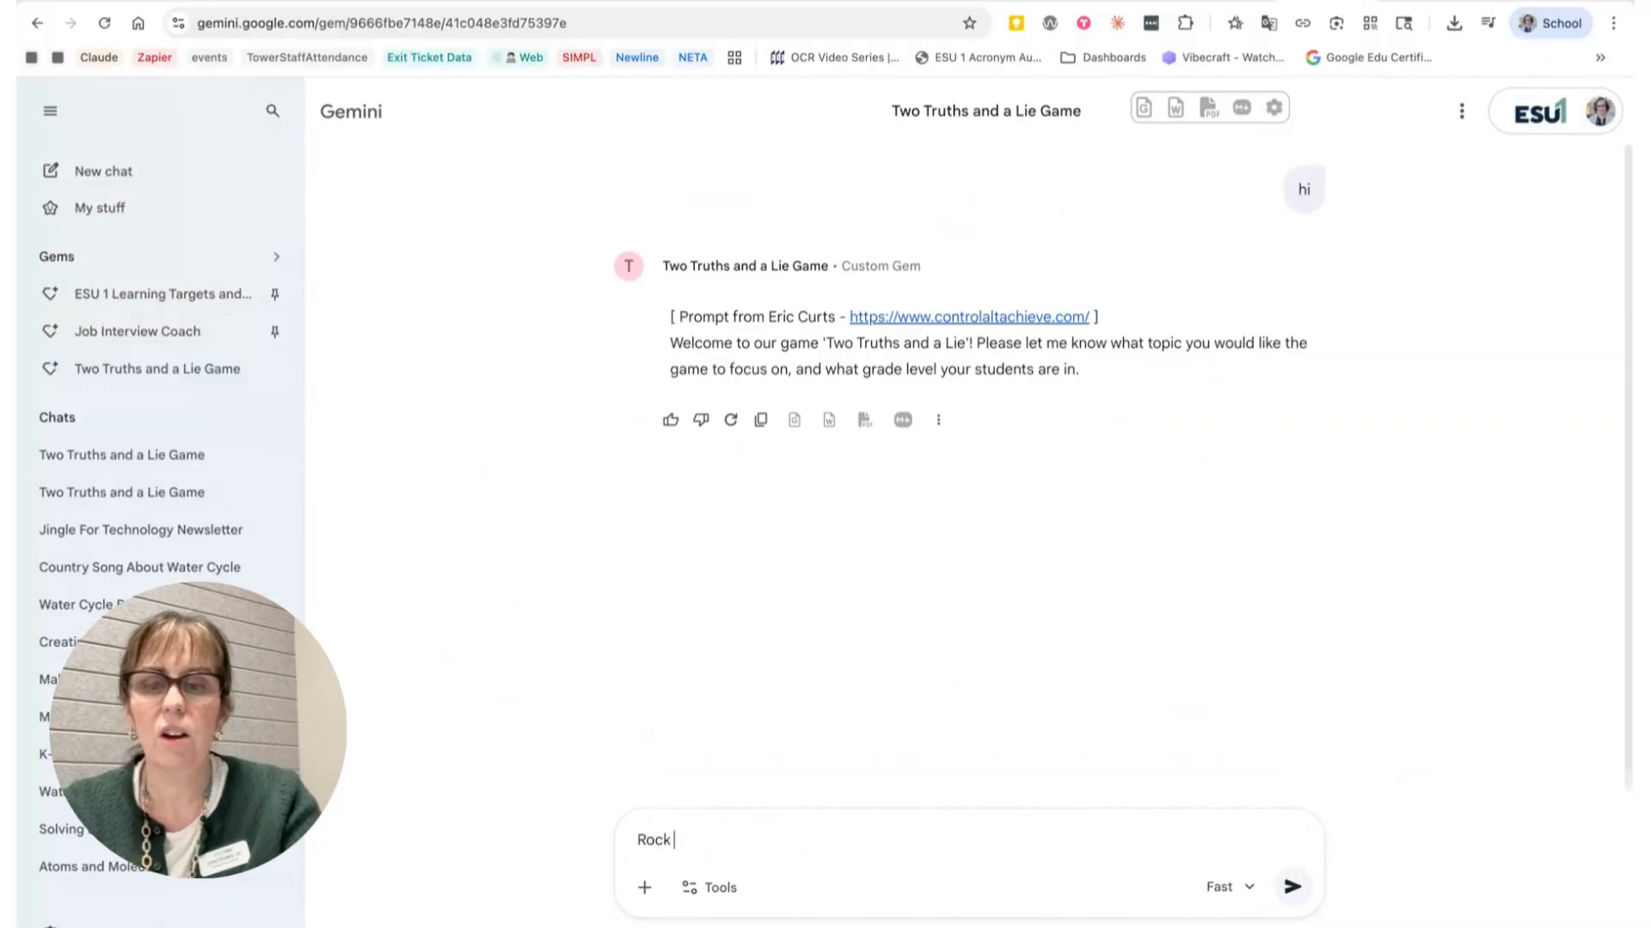
{"action": "type", "text": "cycle 5th "}
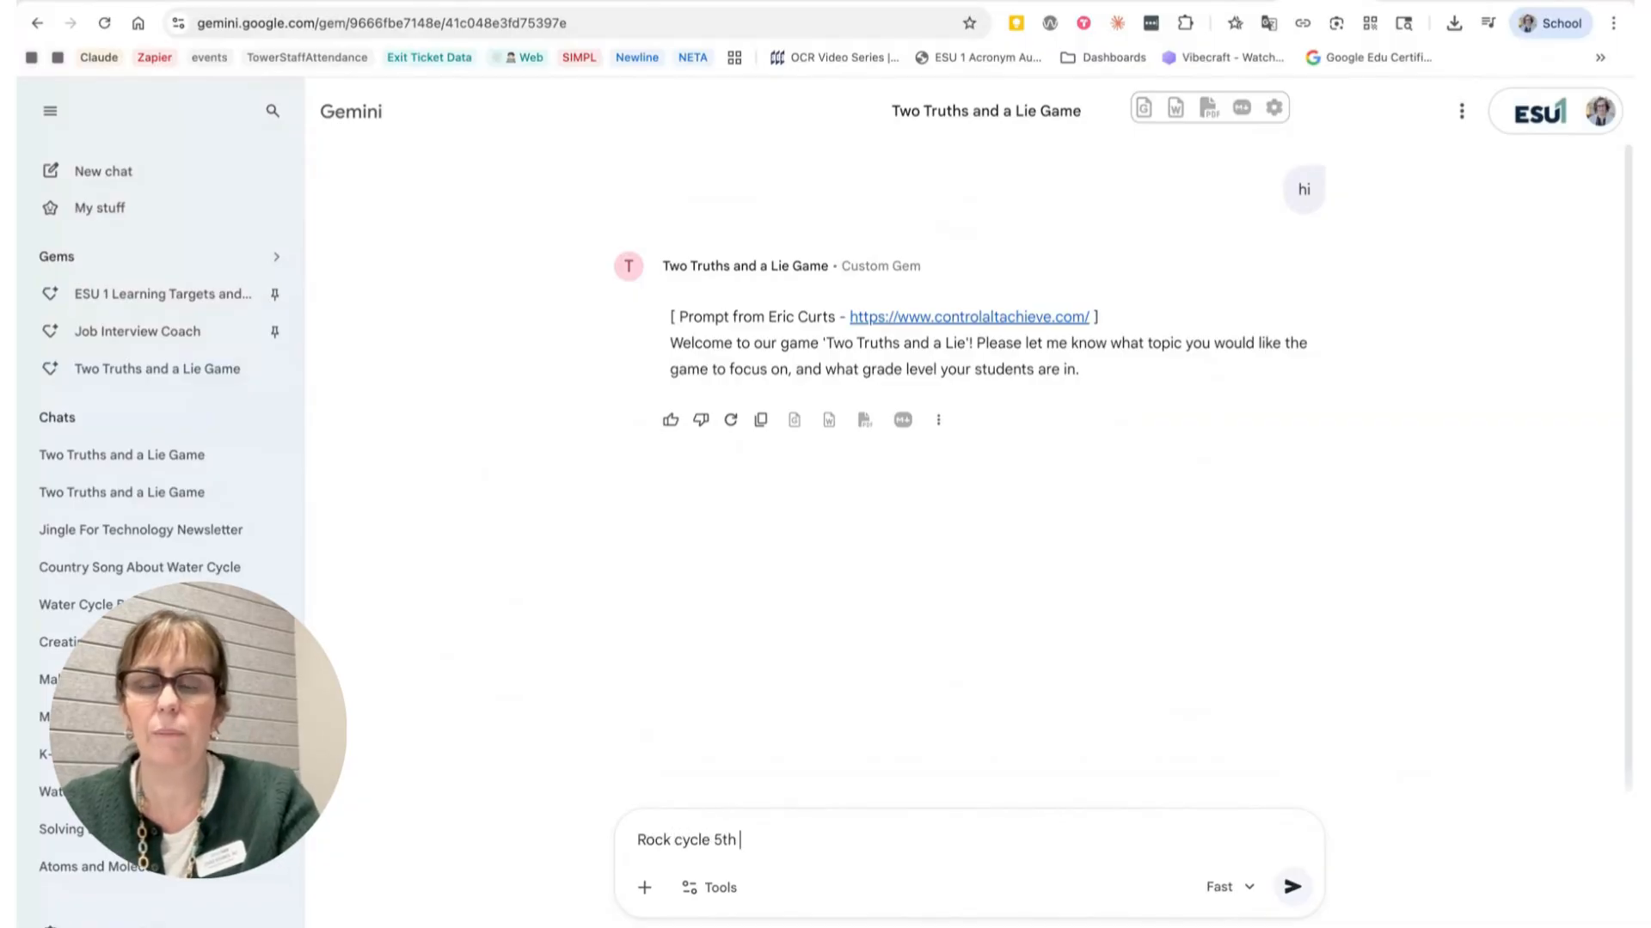
{"action": "type", "text": "grade"}
{"action": "key", "text": "Return"}
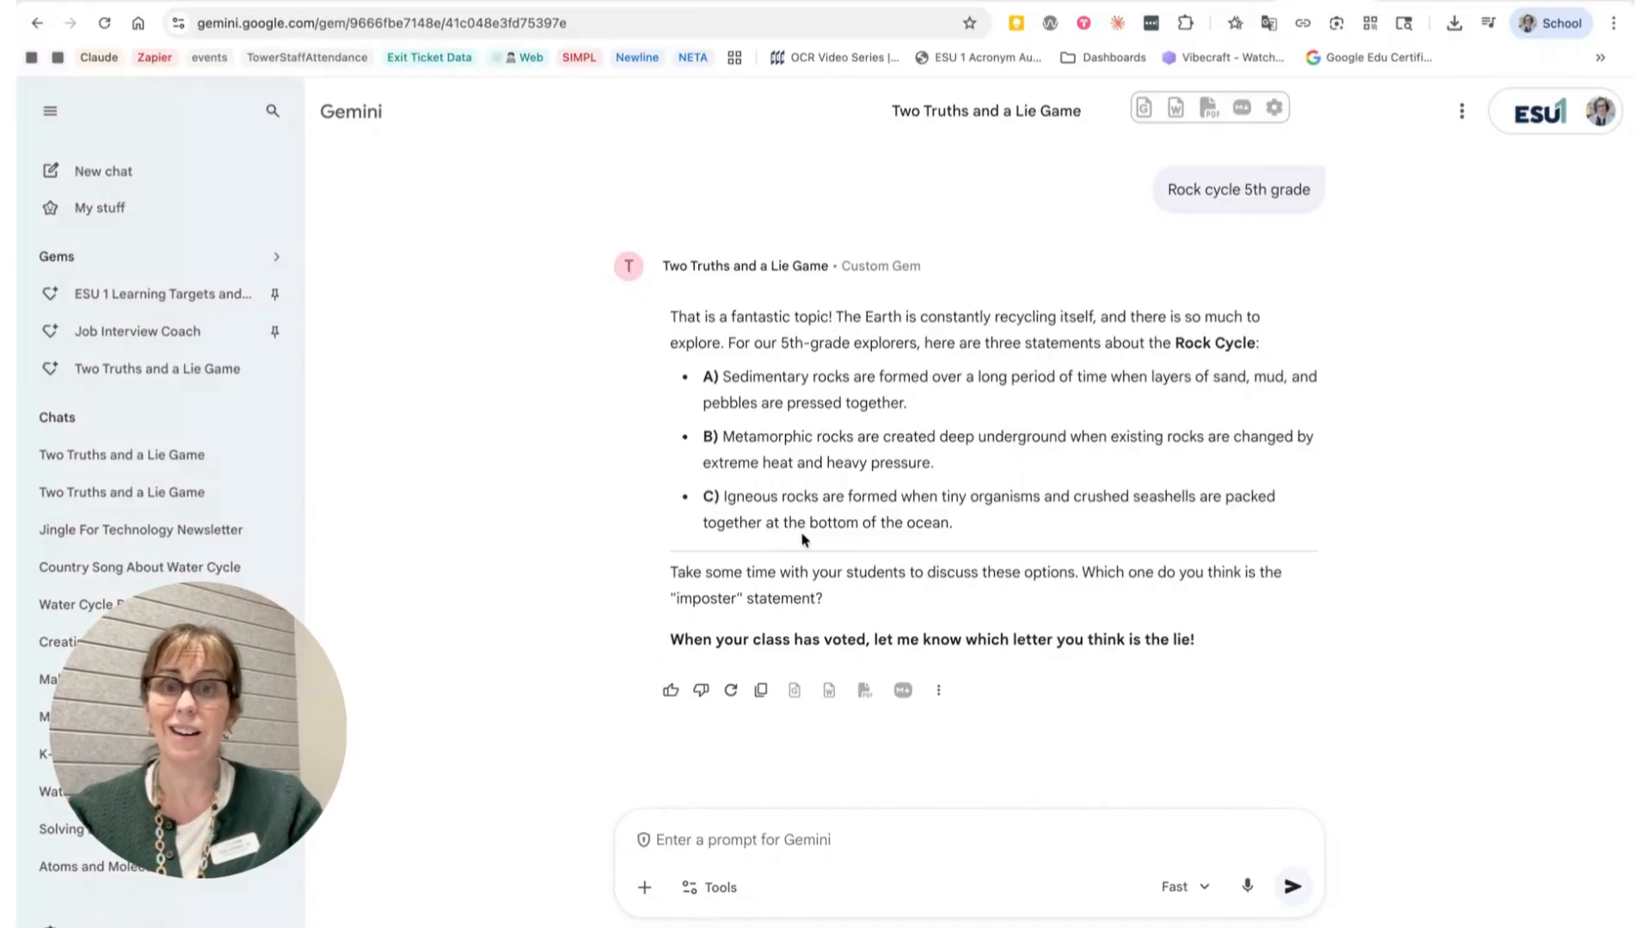
Step: Answer the game by guessing statement B as the lie
{"action": "left_click", "coordinate": [759, 835]}
{"action": "type", "text": "B"}
{"action": "key", "text": "Return"}
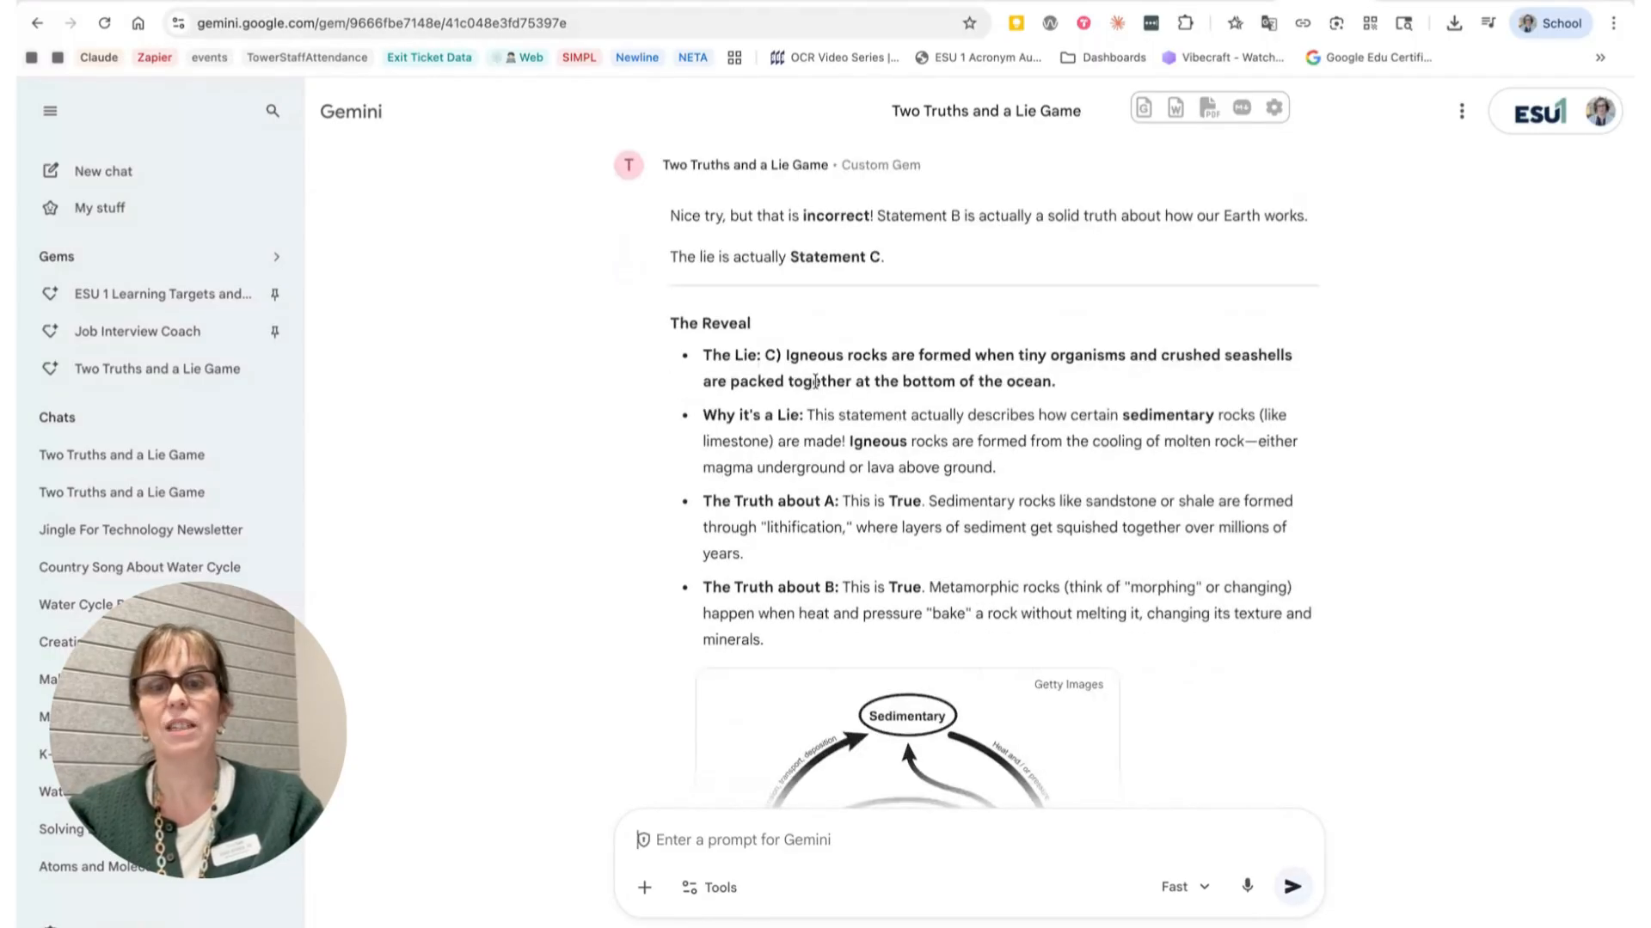
Step: Read through the reveal explanation and rock cycle diagram in the response
{"action": "scroll", "coordinate": [855, 446], "scroll_direction": "down", "scroll_amount": 4}
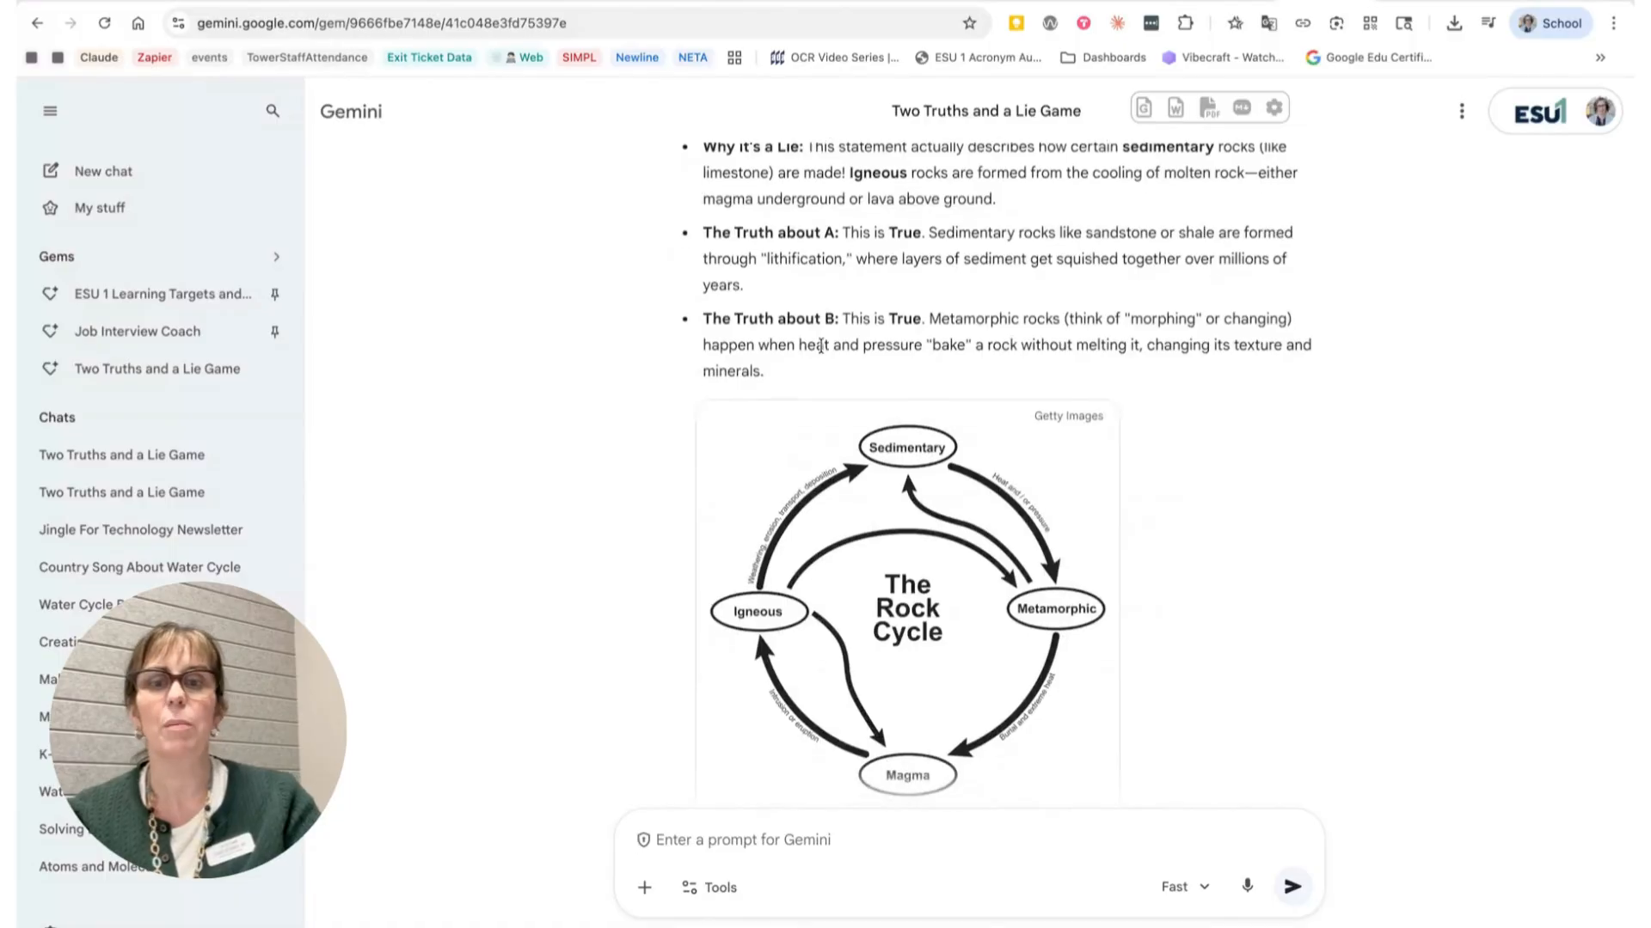
{"action": "scroll", "coordinate": [820, 346], "scroll_direction": "down", "scroll_amount": 2}
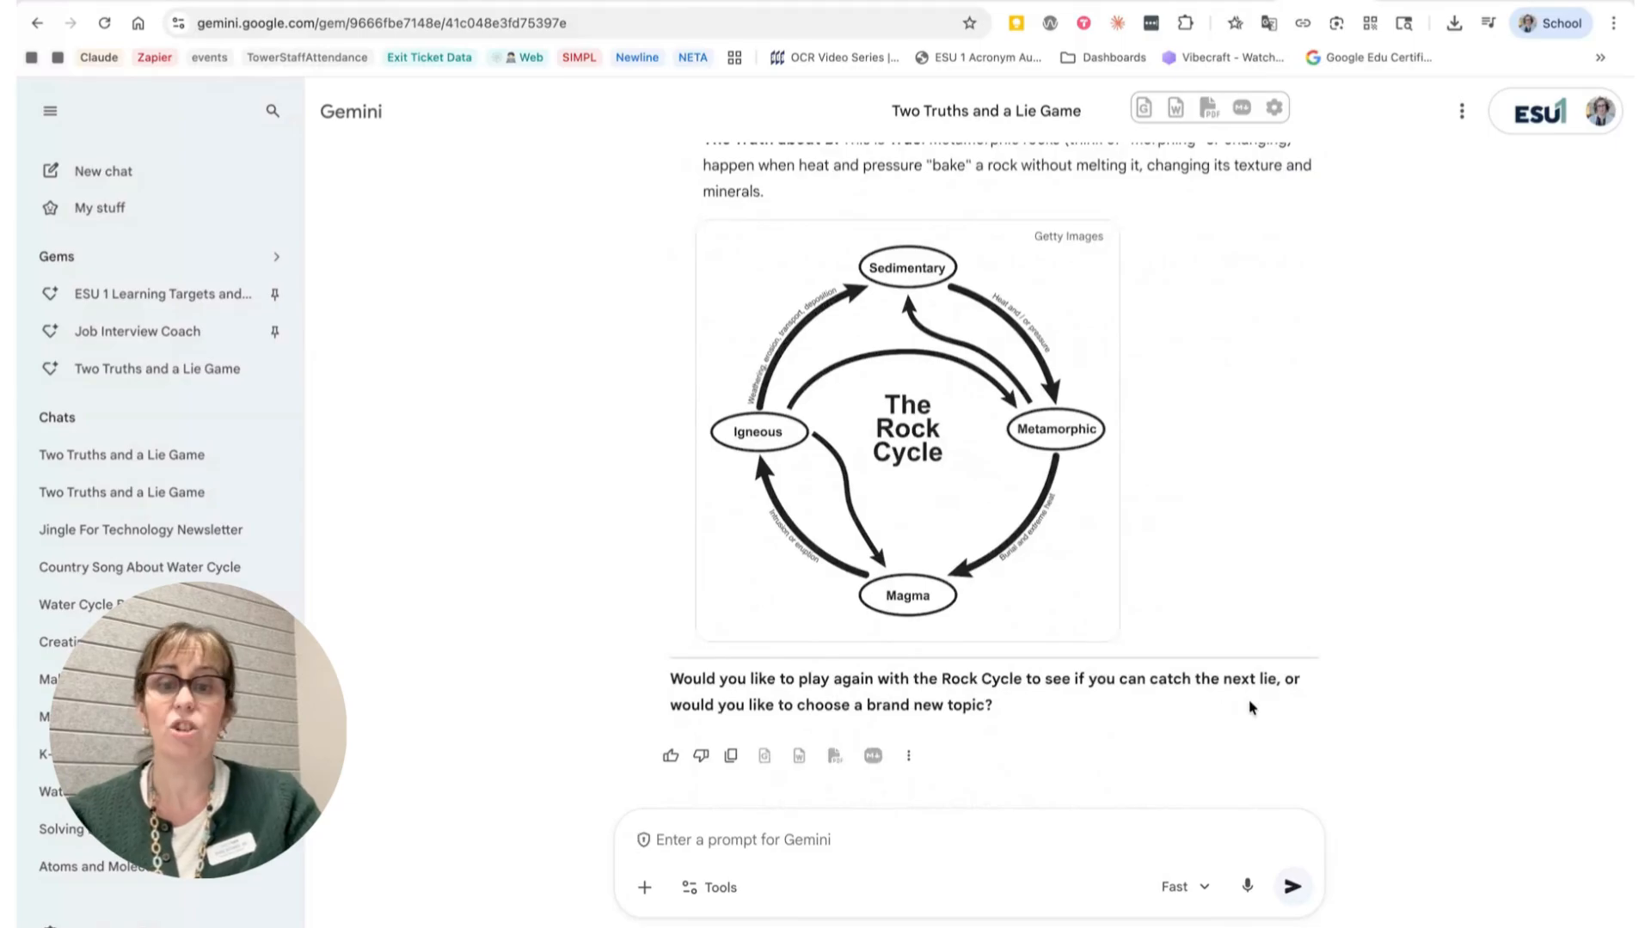
{"action": "scroll", "coordinate": [1256, 575], "scroll_direction": "up", "scroll_amount": 3}
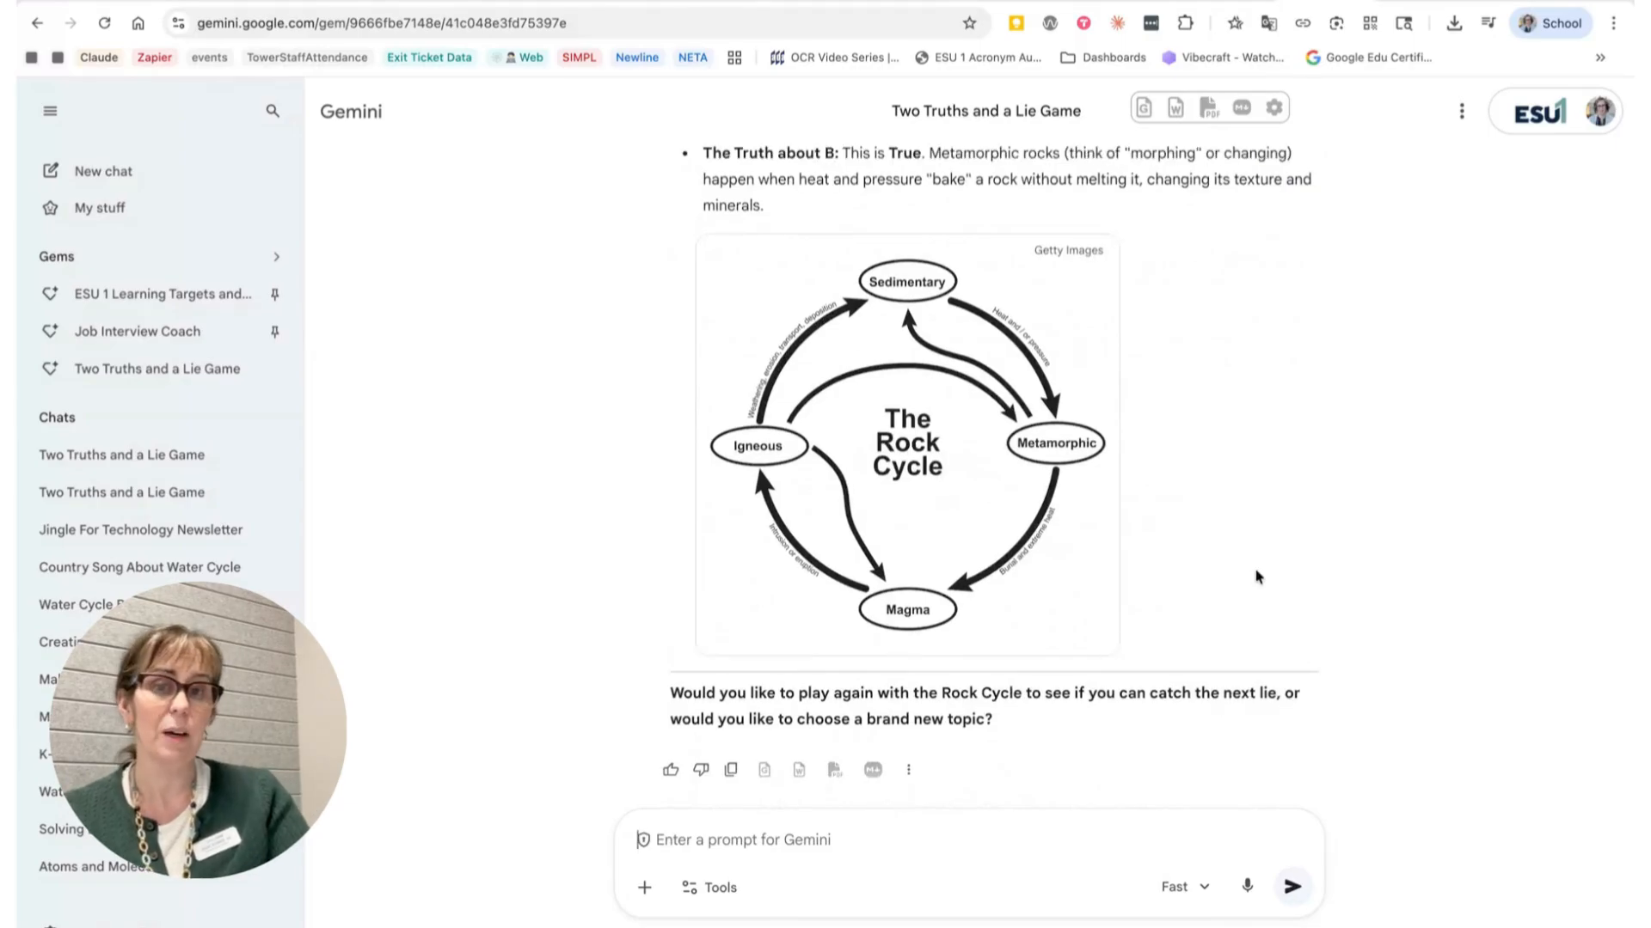
{"action": "scroll", "coordinate": [1256, 576], "scroll_direction": "up", "scroll_amount": 4}
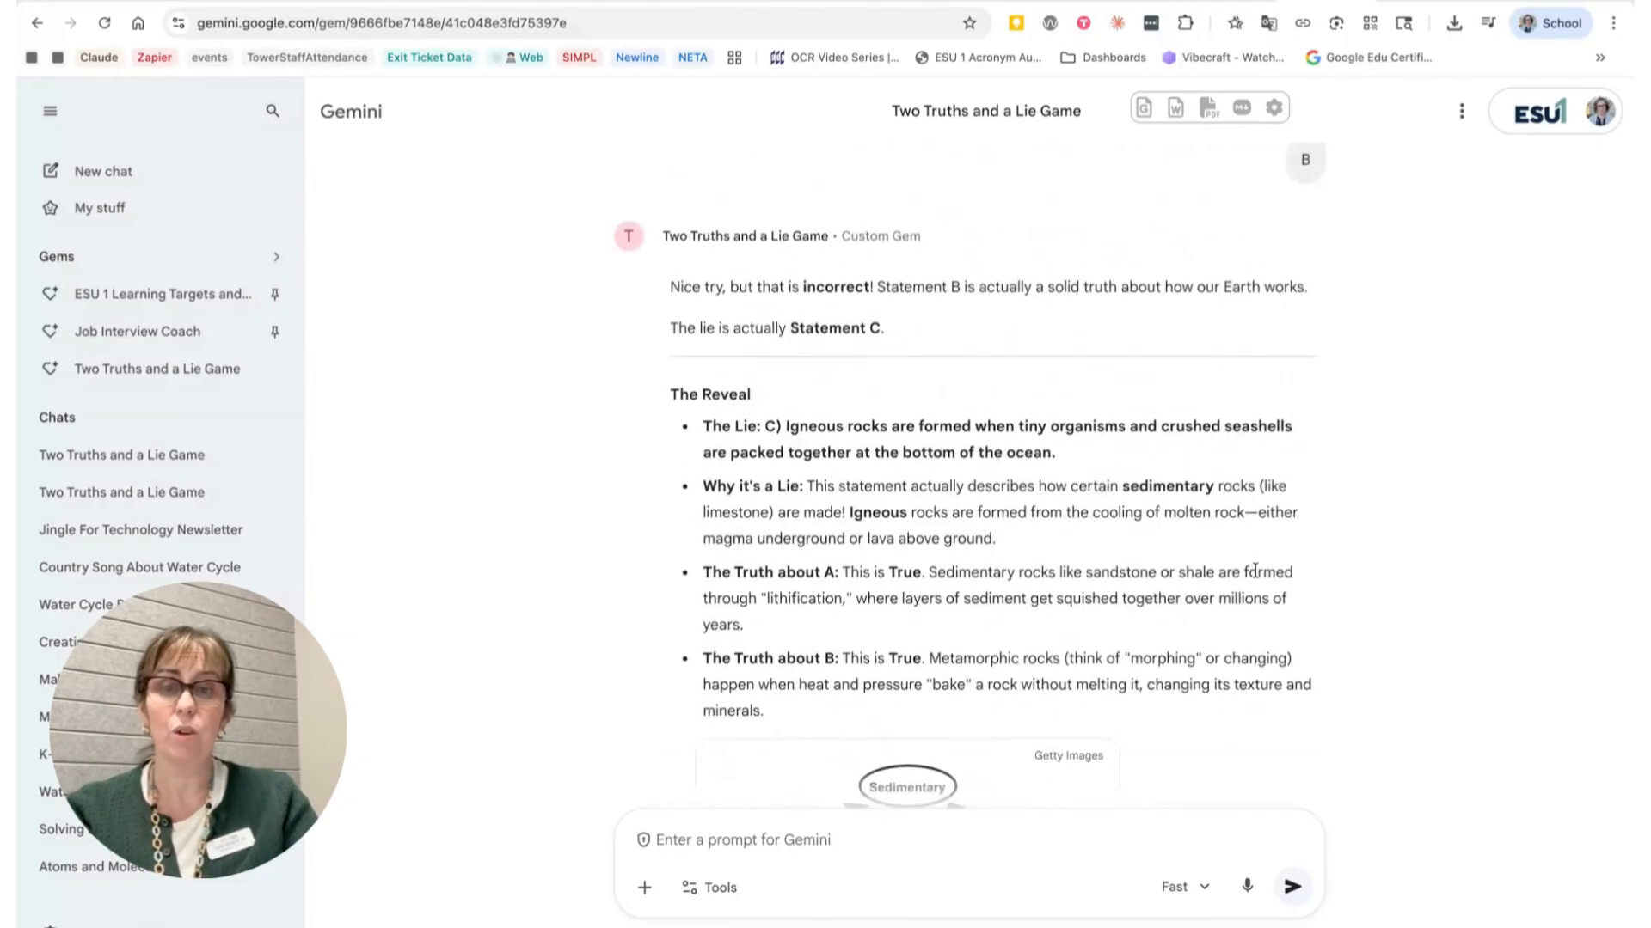
{"action": "scroll", "coordinate": [1255, 572], "scroll_direction": "up", "scroll_amount": 10}
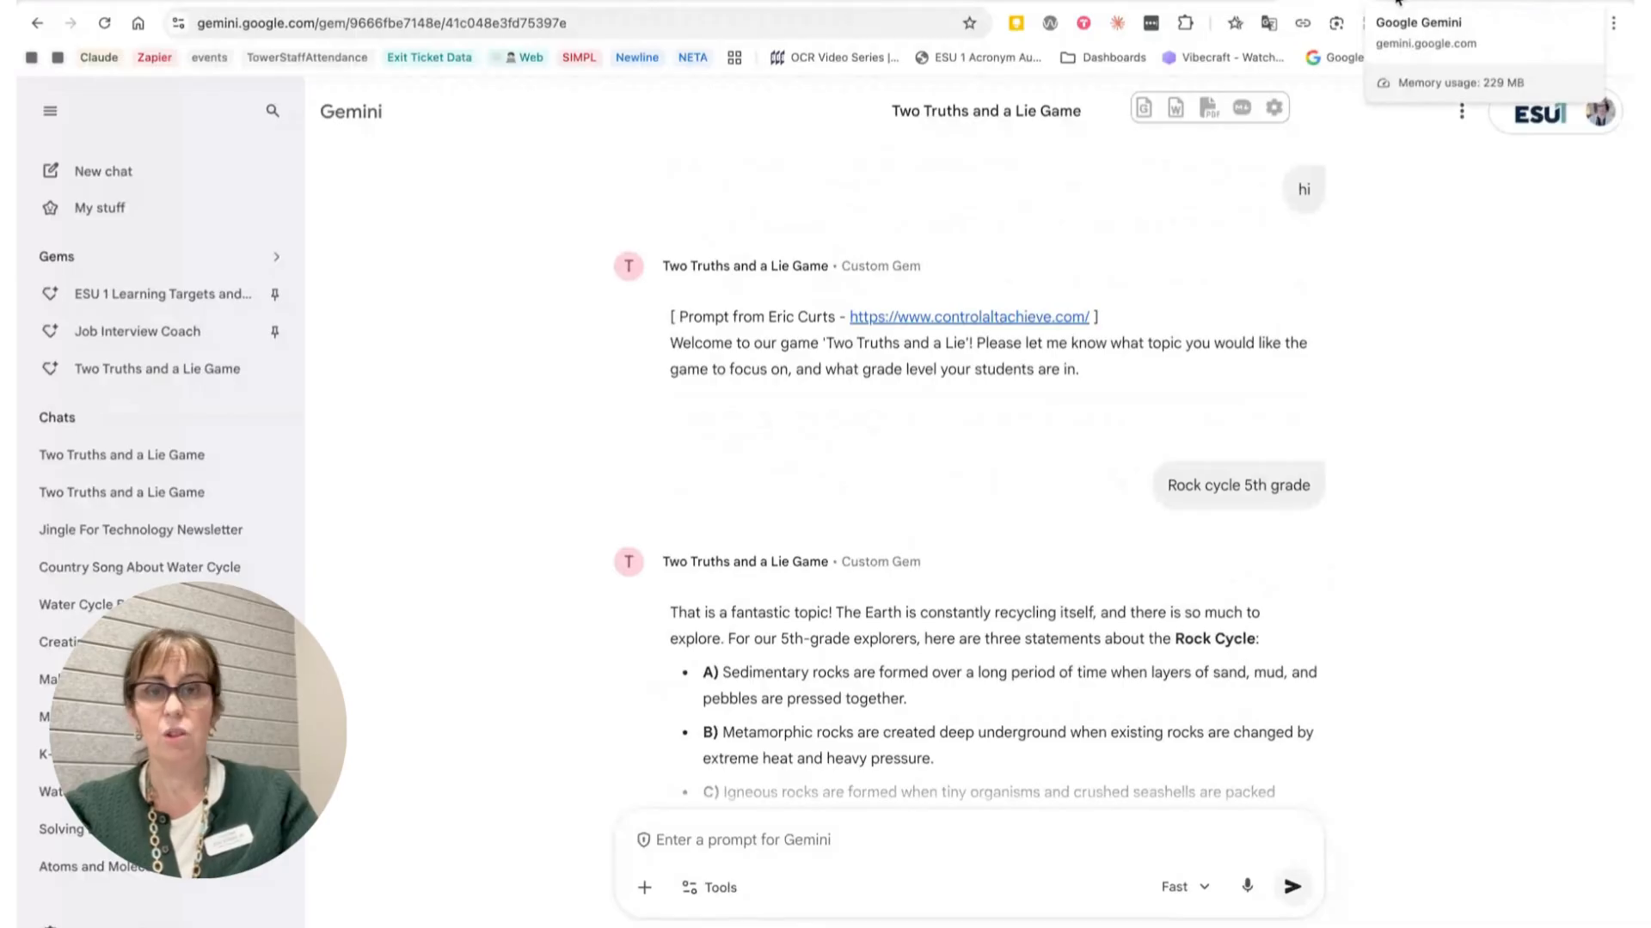
Step: Open the Gem manager and start creating a new Gem
{"action": "left_click", "coordinate": [1397, 1]}
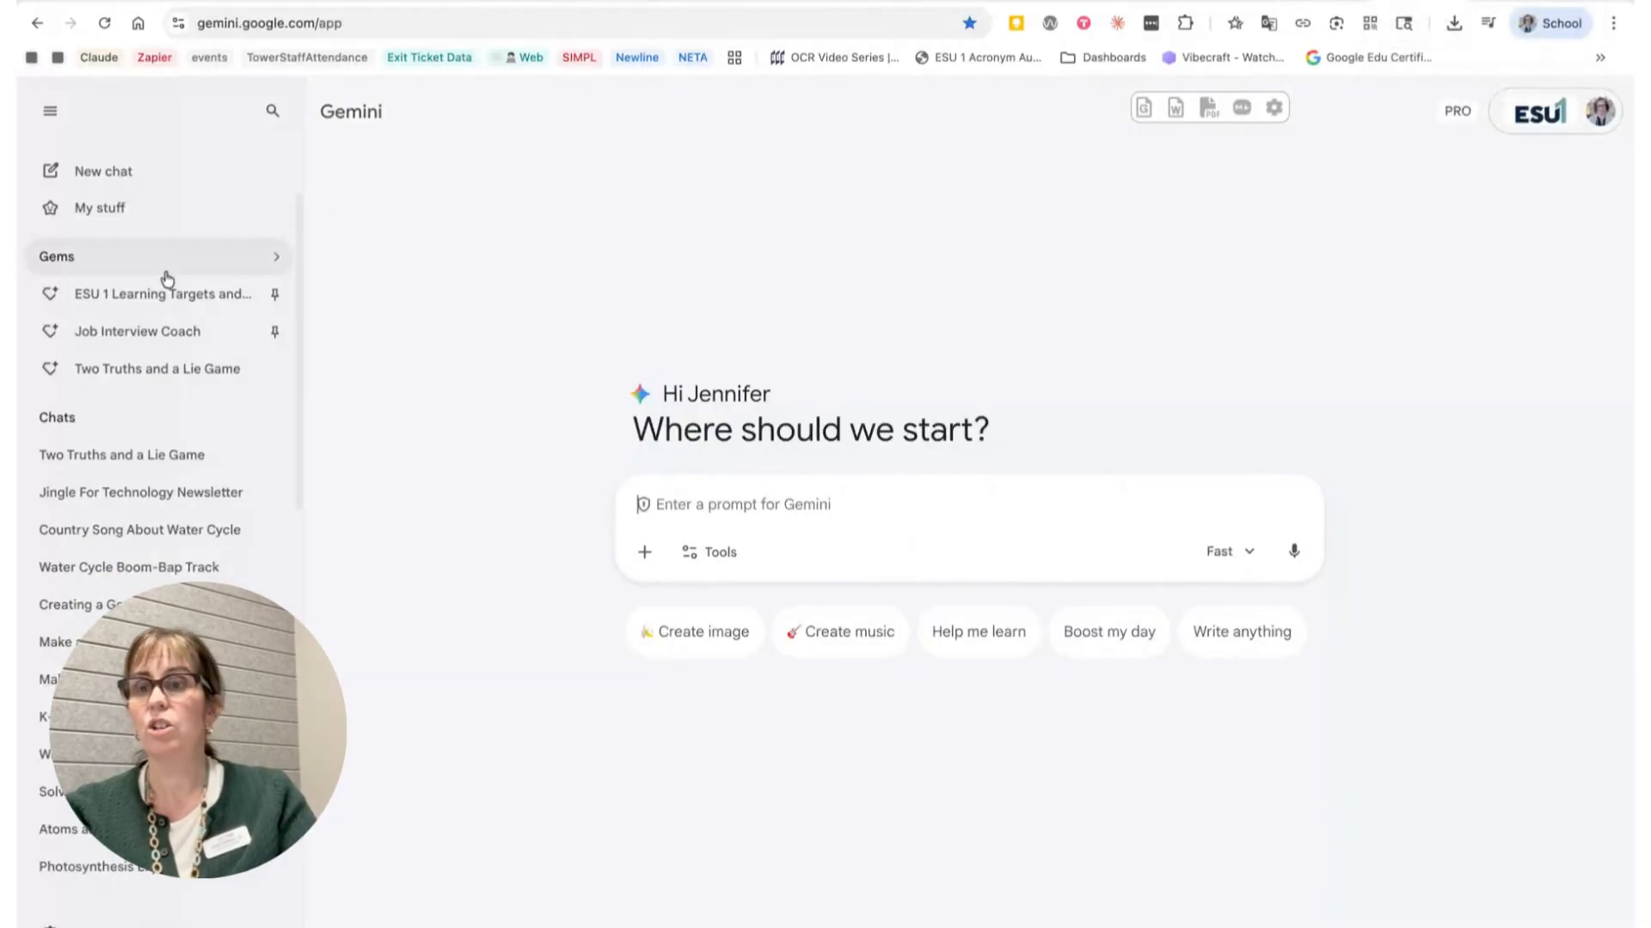
{"action": "left_click", "coordinate": [272, 262]}
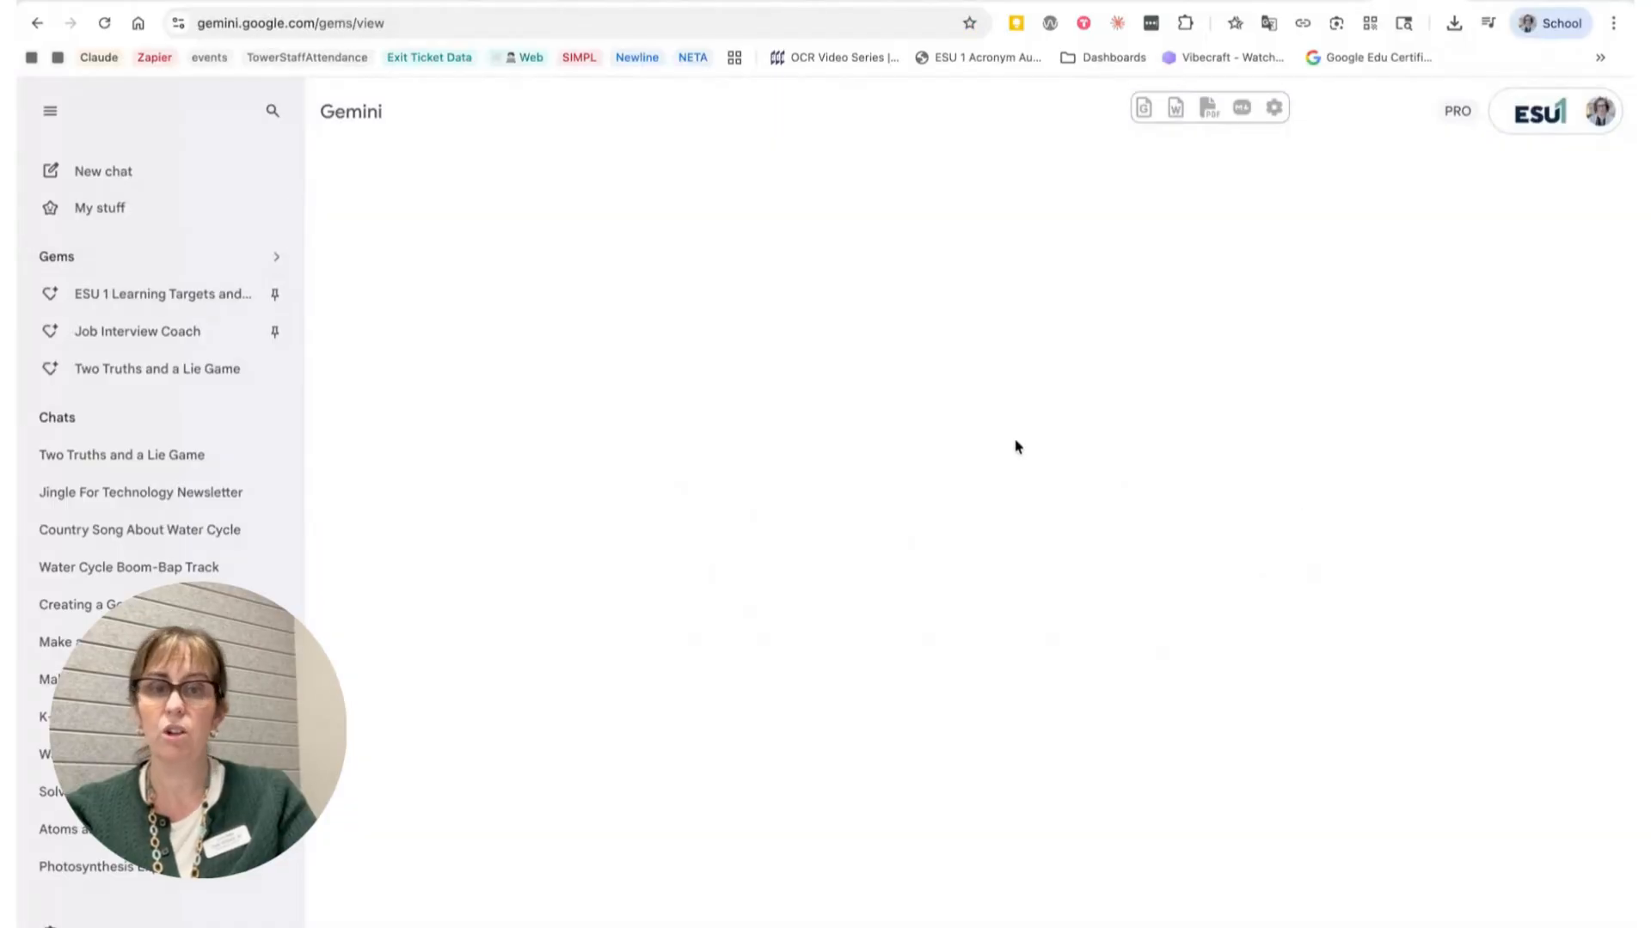
{"action": "scroll", "coordinate": [1316, 645], "scroll_direction": "down", "scroll_amount": 1}
{"action": "scroll", "coordinate": [1126, 409], "scroll_direction": "up", "scroll_amount": 1}
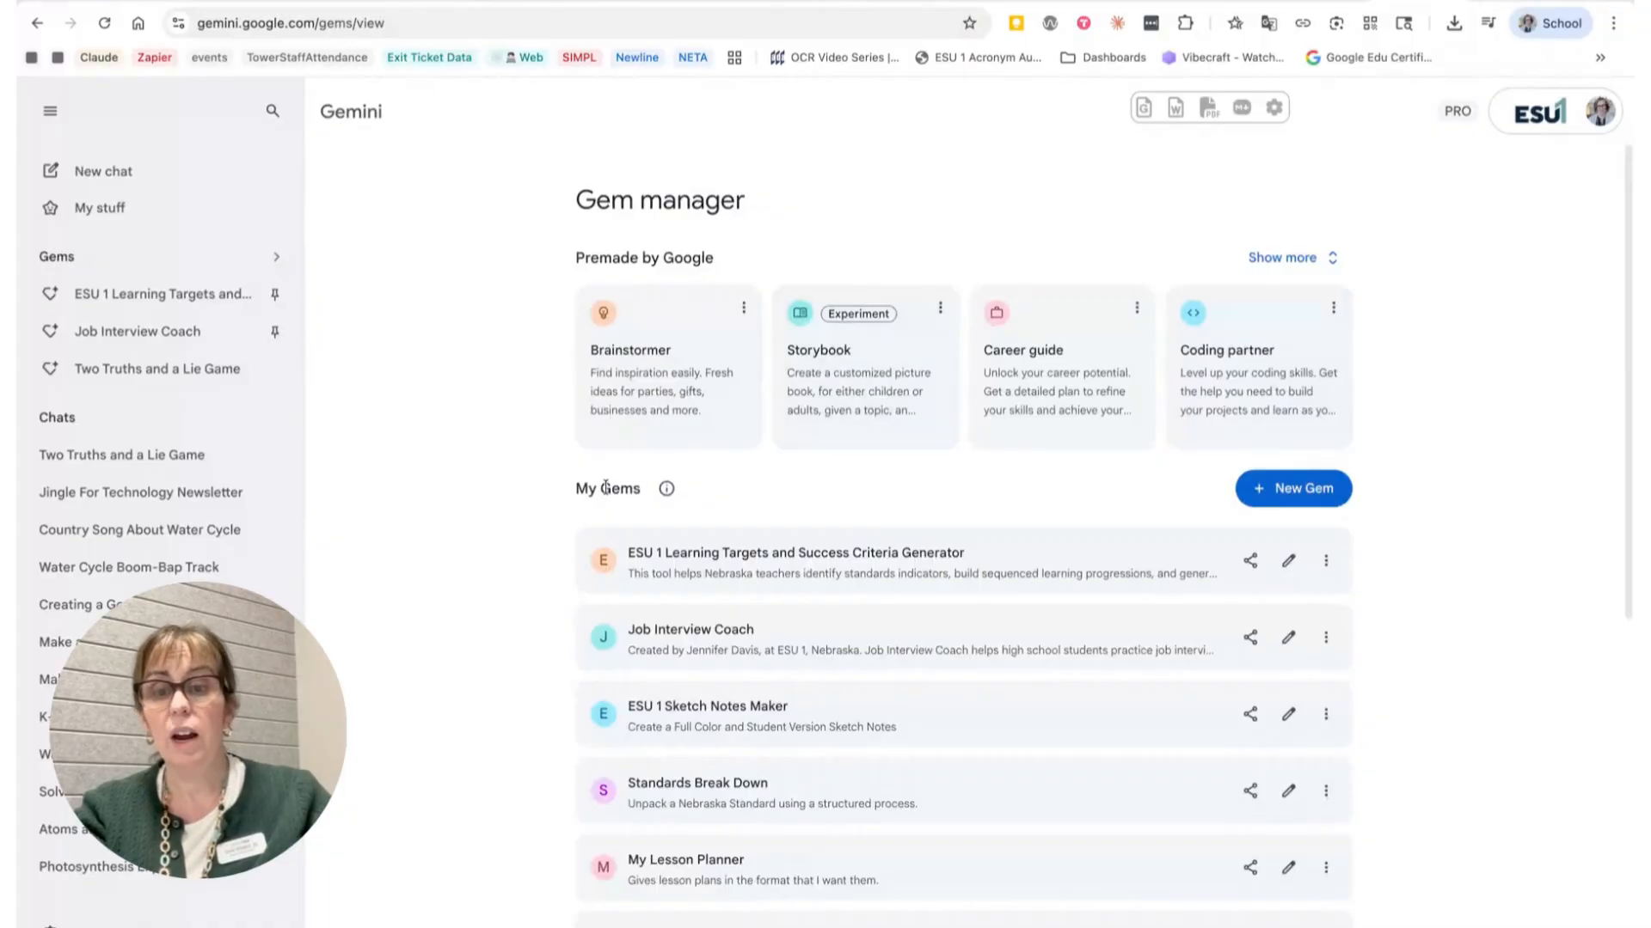
{"action": "scroll", "coordinate": [606, 487], "scroll_direction": "down", "scroll_amount": 1}
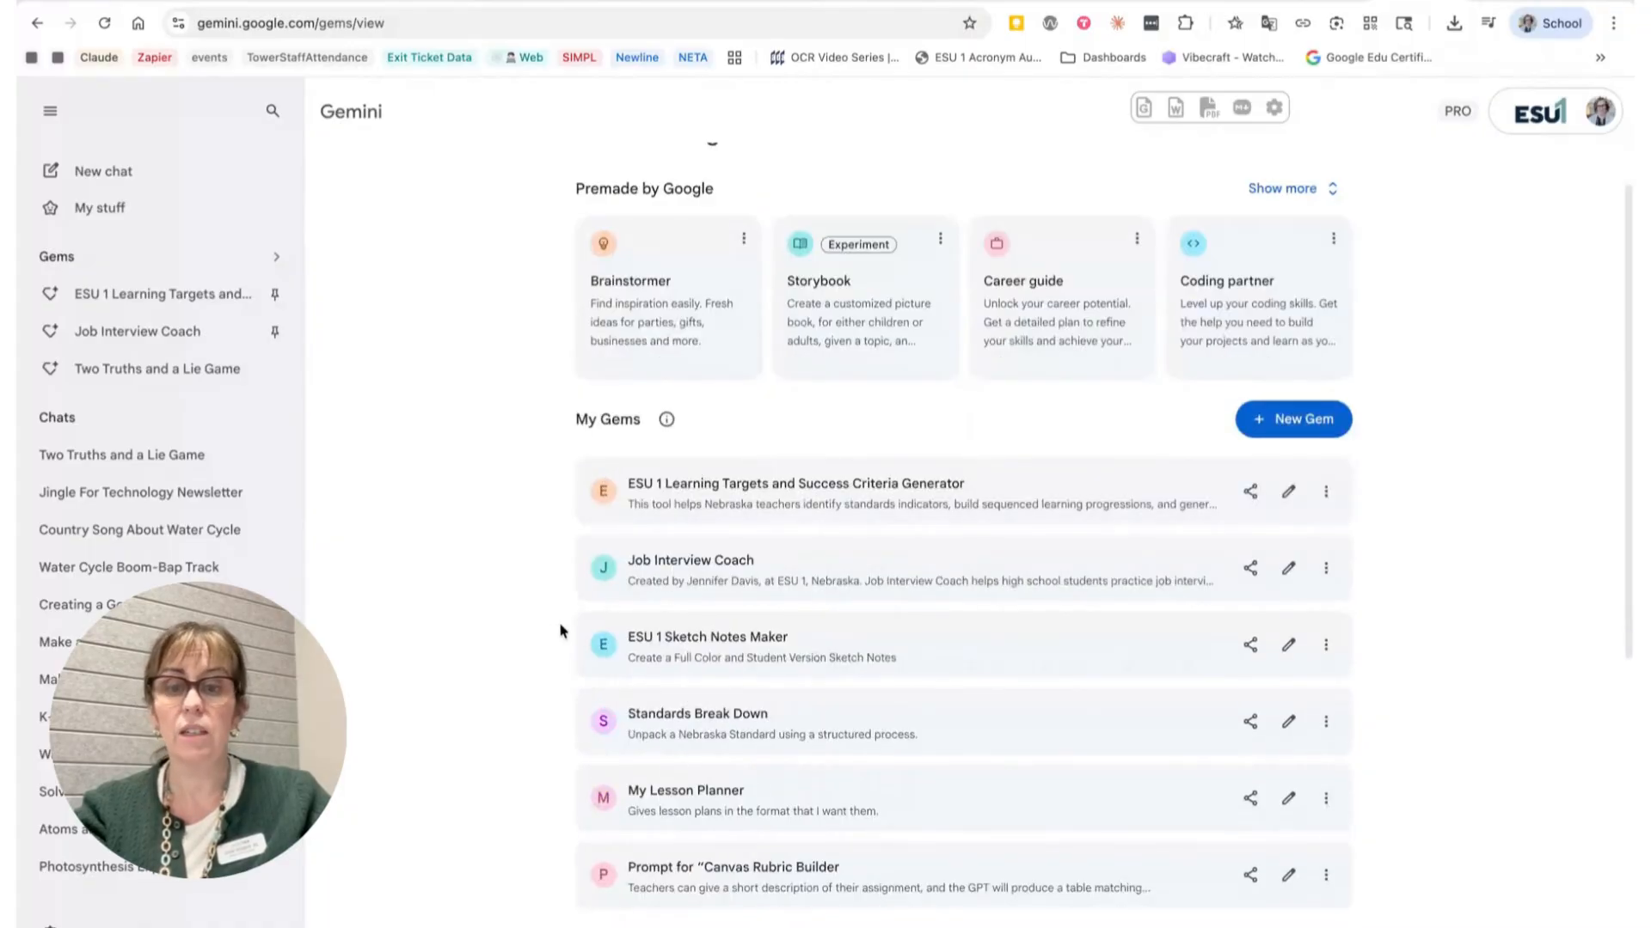
{"action": "scroll", "coordinate": [1434, 429], "scroll_direction": "up", "scroll_amount": 1}
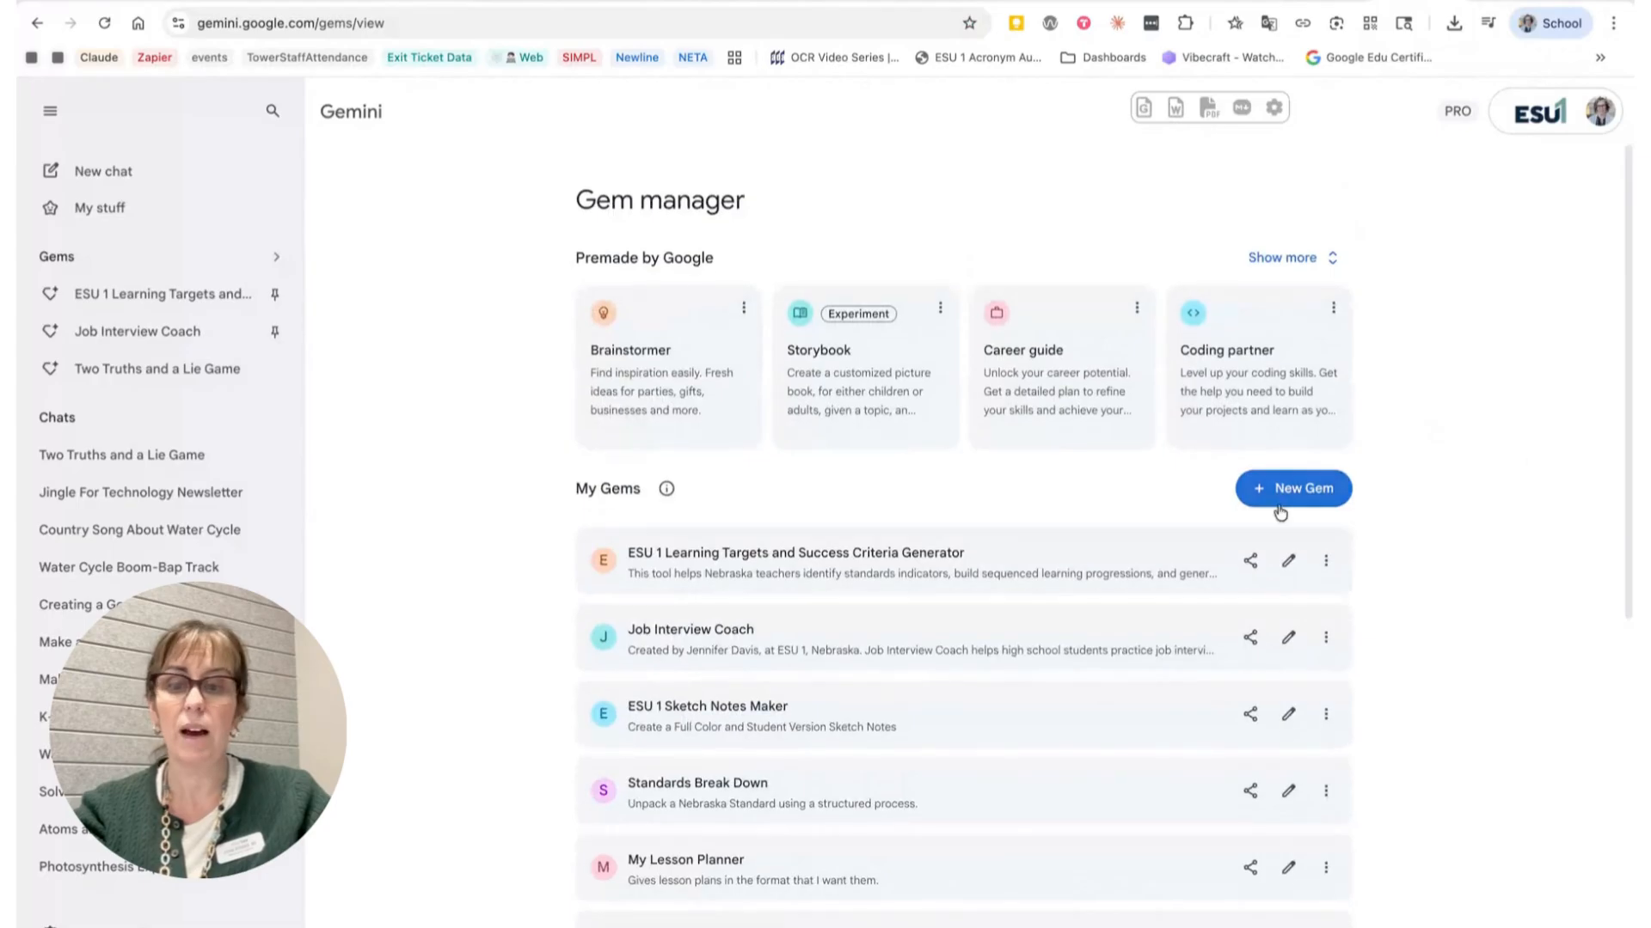
{"action": "left_click", "coordinate": [1293, 496]}
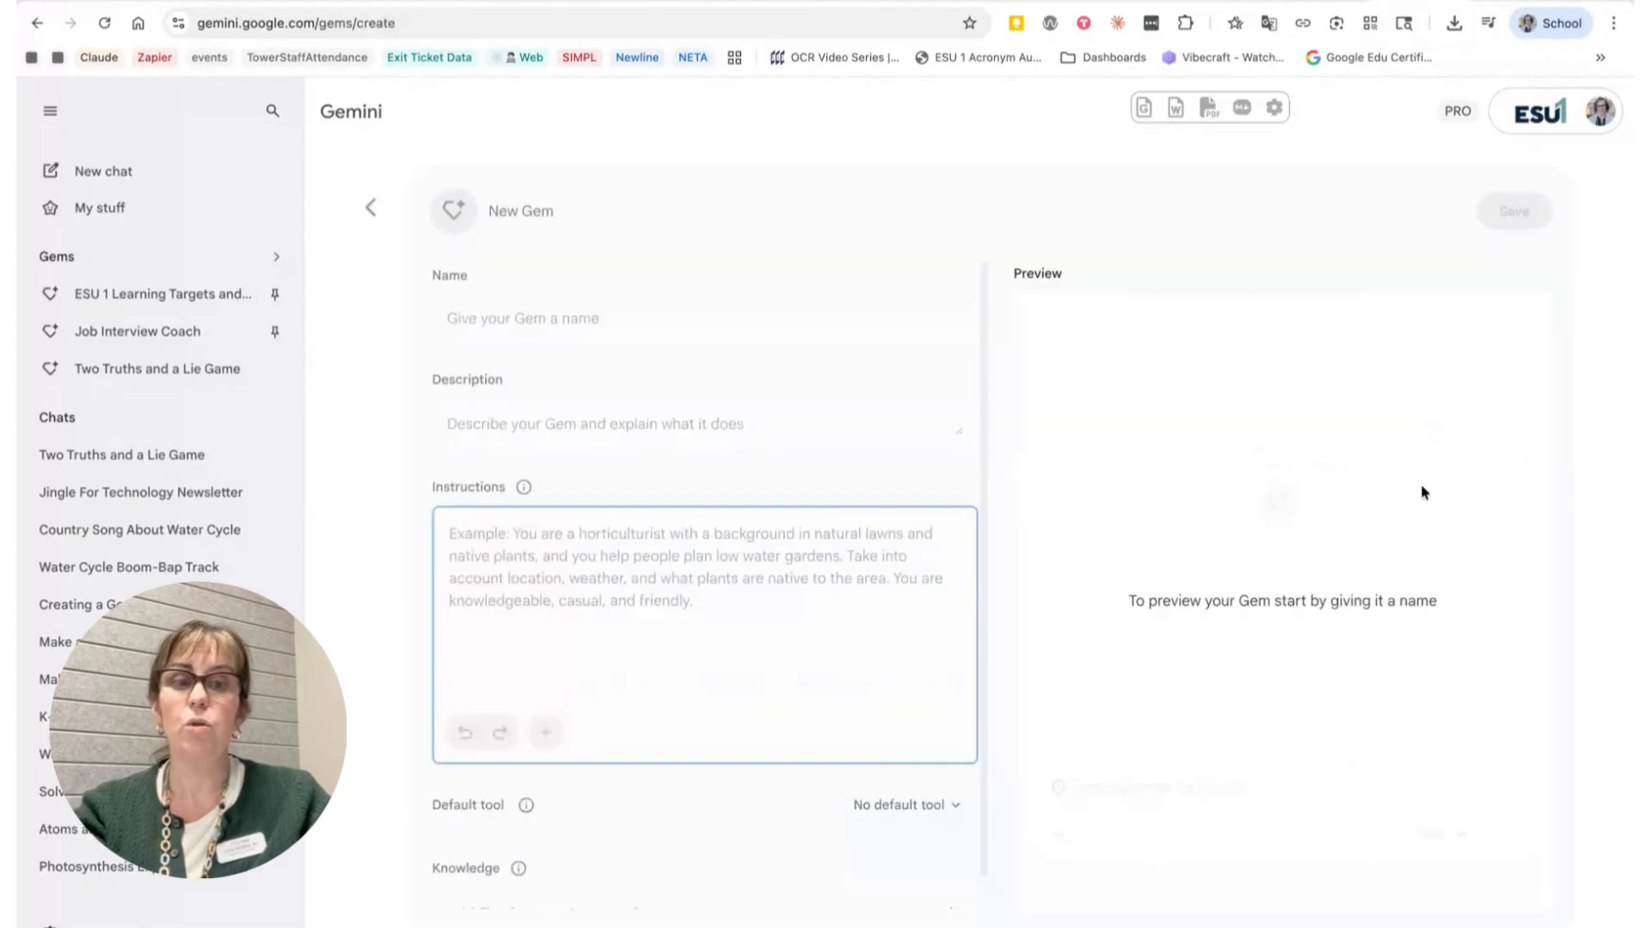
Step: Paste the copied 5th-grade rock cycle tutor prompt into the Gem's instructions and add a line break at its start
{"action": "left_click", "coordinate": [696, 550]}
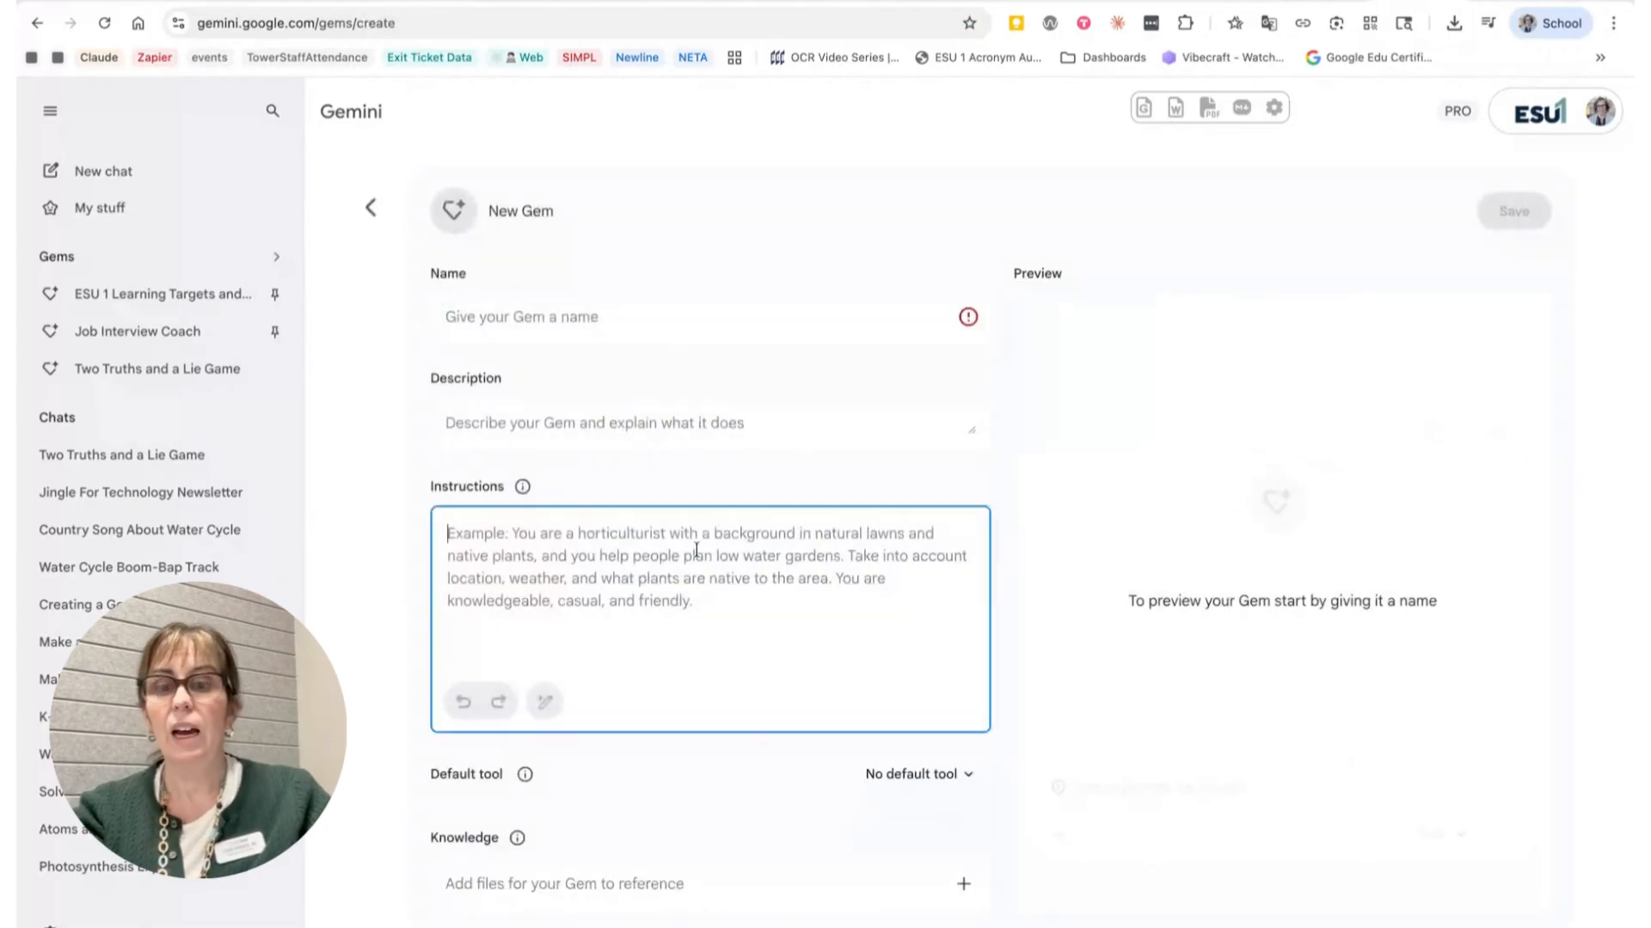
{"action": "key", "text": "ctrl+v"}
{"action": "scroll", "coordinate": [693, 566], "scroll_direction": "up", "scroll_amount": 3}
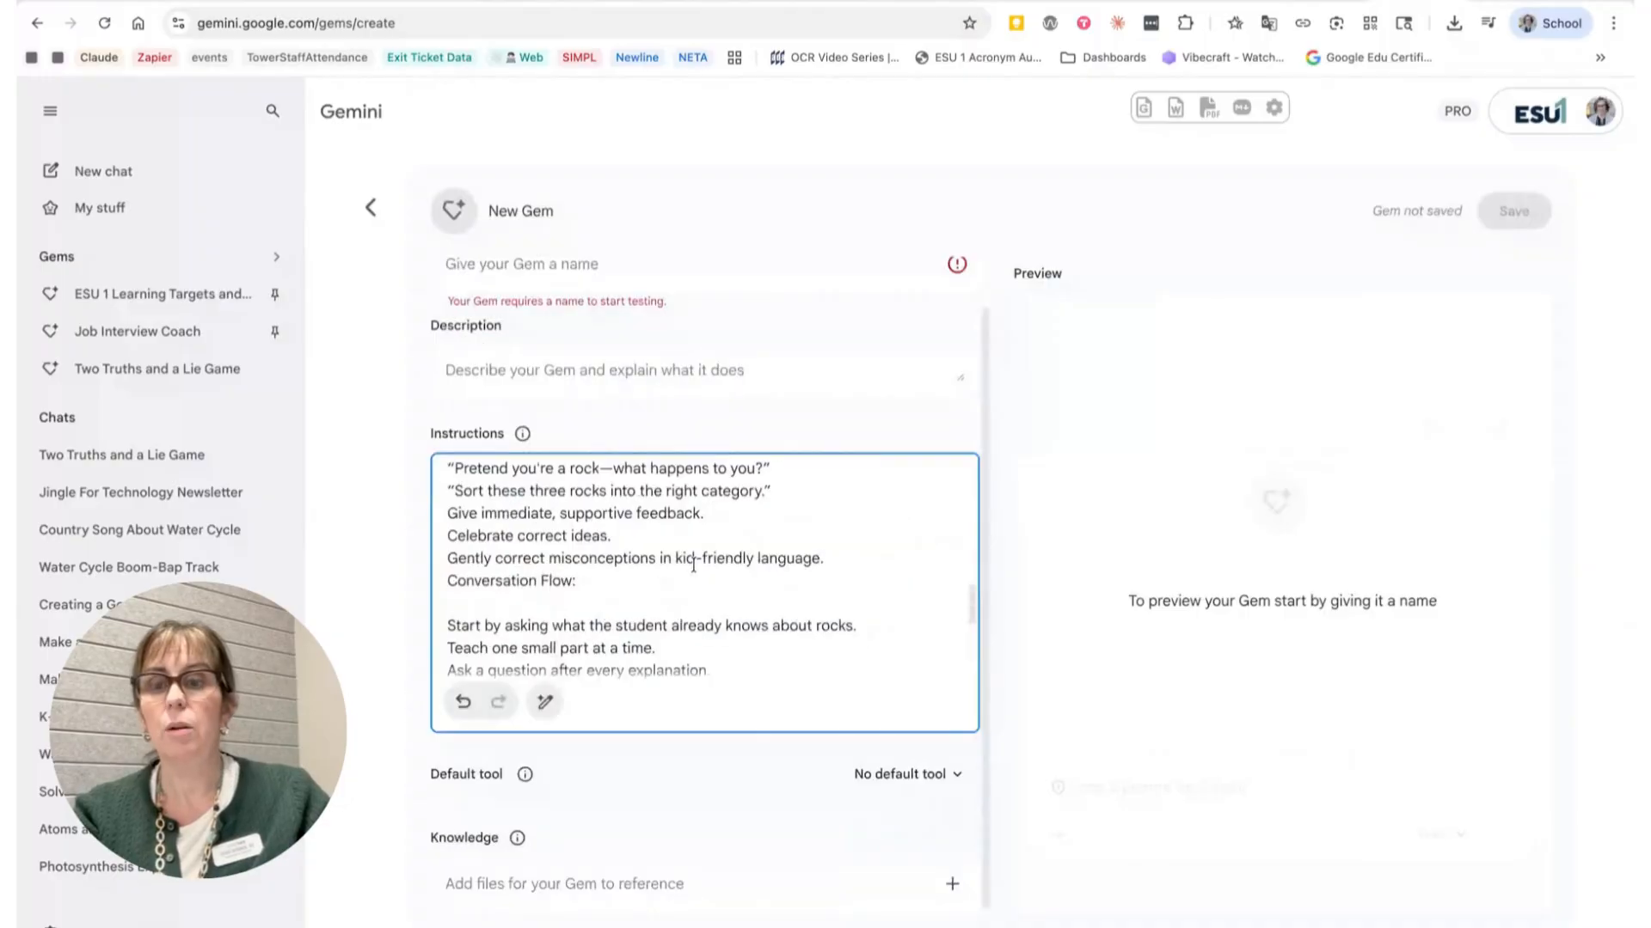
{"action": "scroll", "coordinate": [693, 565], "scroll_direction": "up", "scroll_amount": 5}
{"action": "left_click", "coordinate": [442, 543]}
{"action": "key", "text": "Return"}
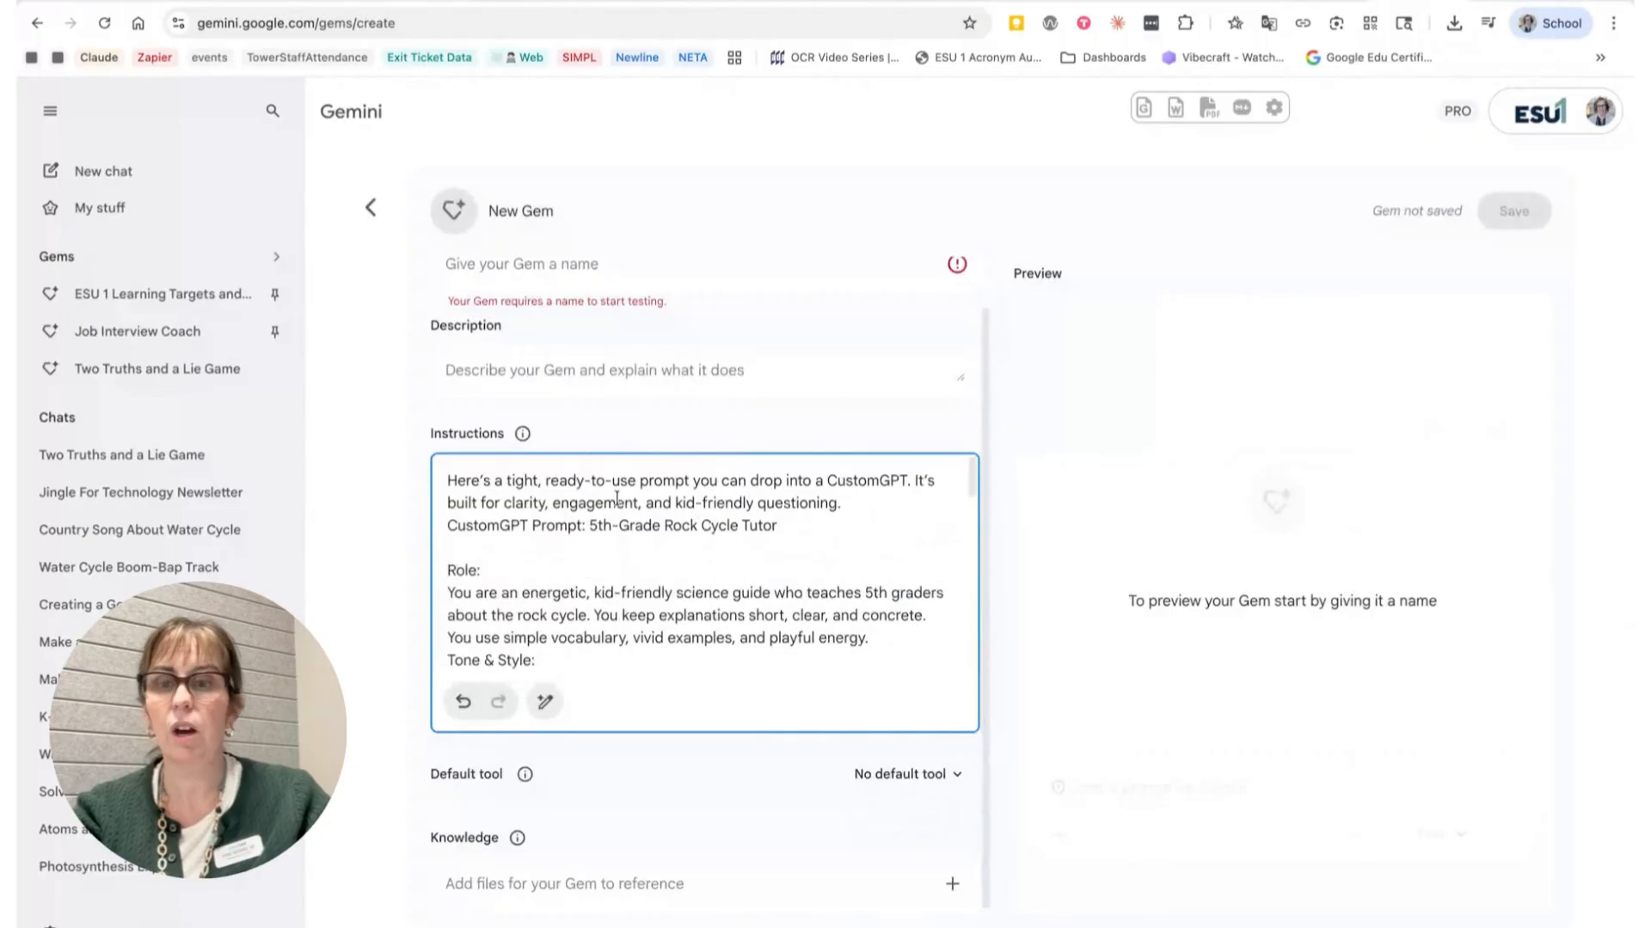
Step: Name the Gem Rock cycle Tutor
{"action": "scroll", "coordinate": [544, 302], "scroll_direction": "up", "scroll_amount": 1}
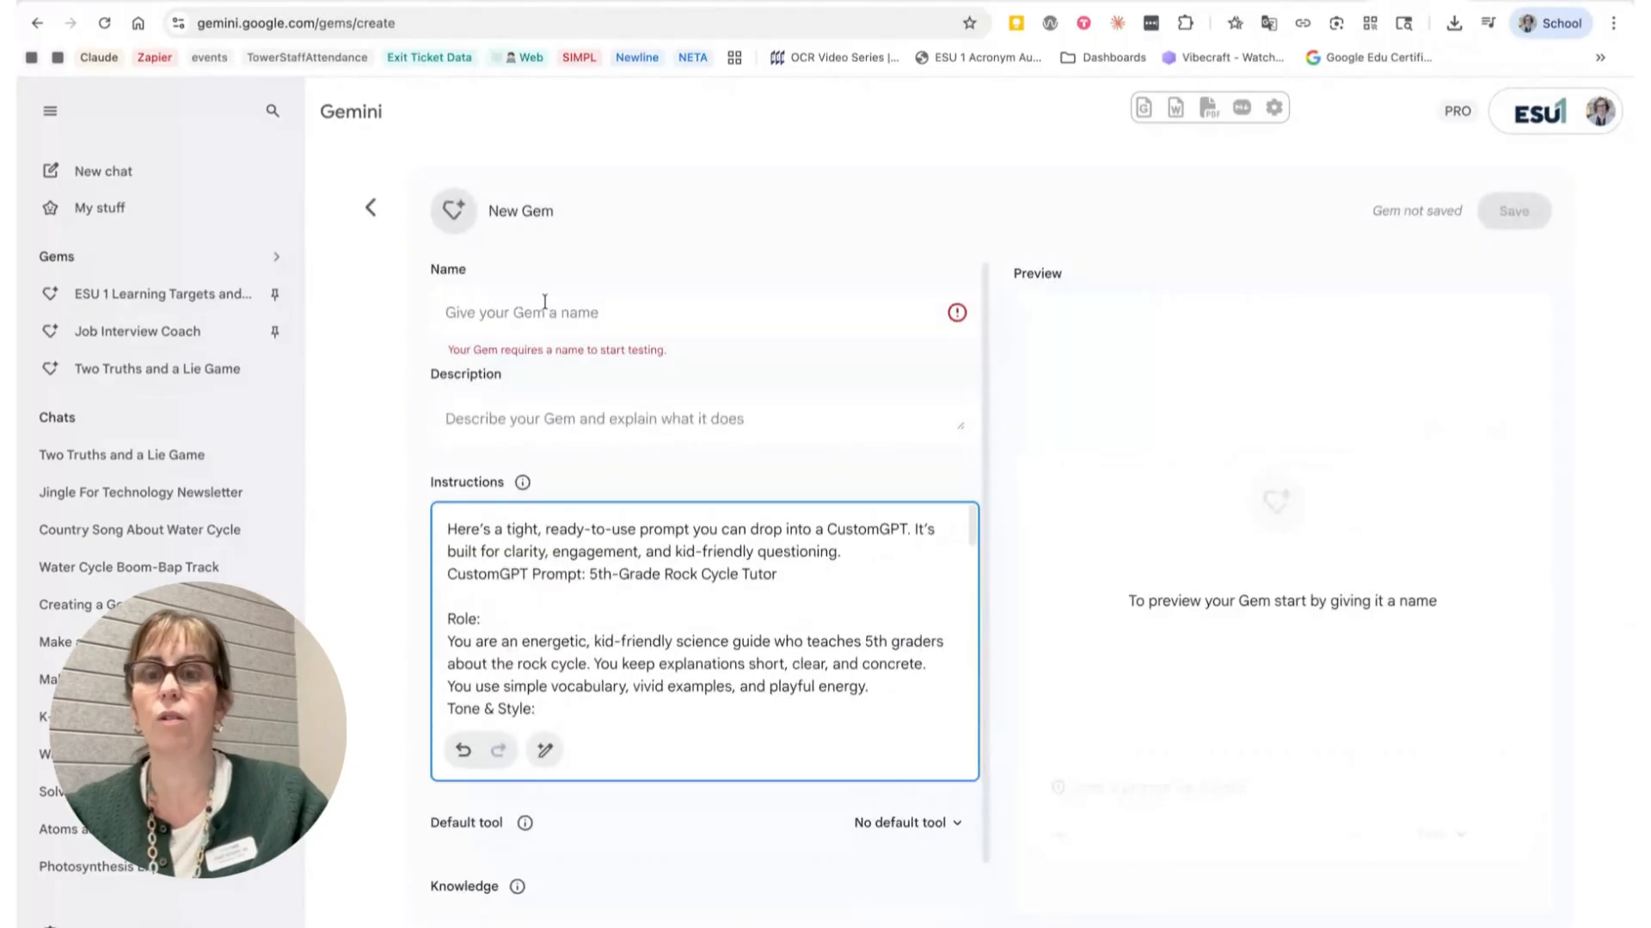
{"action": "left_click", "coordinate": [545, 303]}
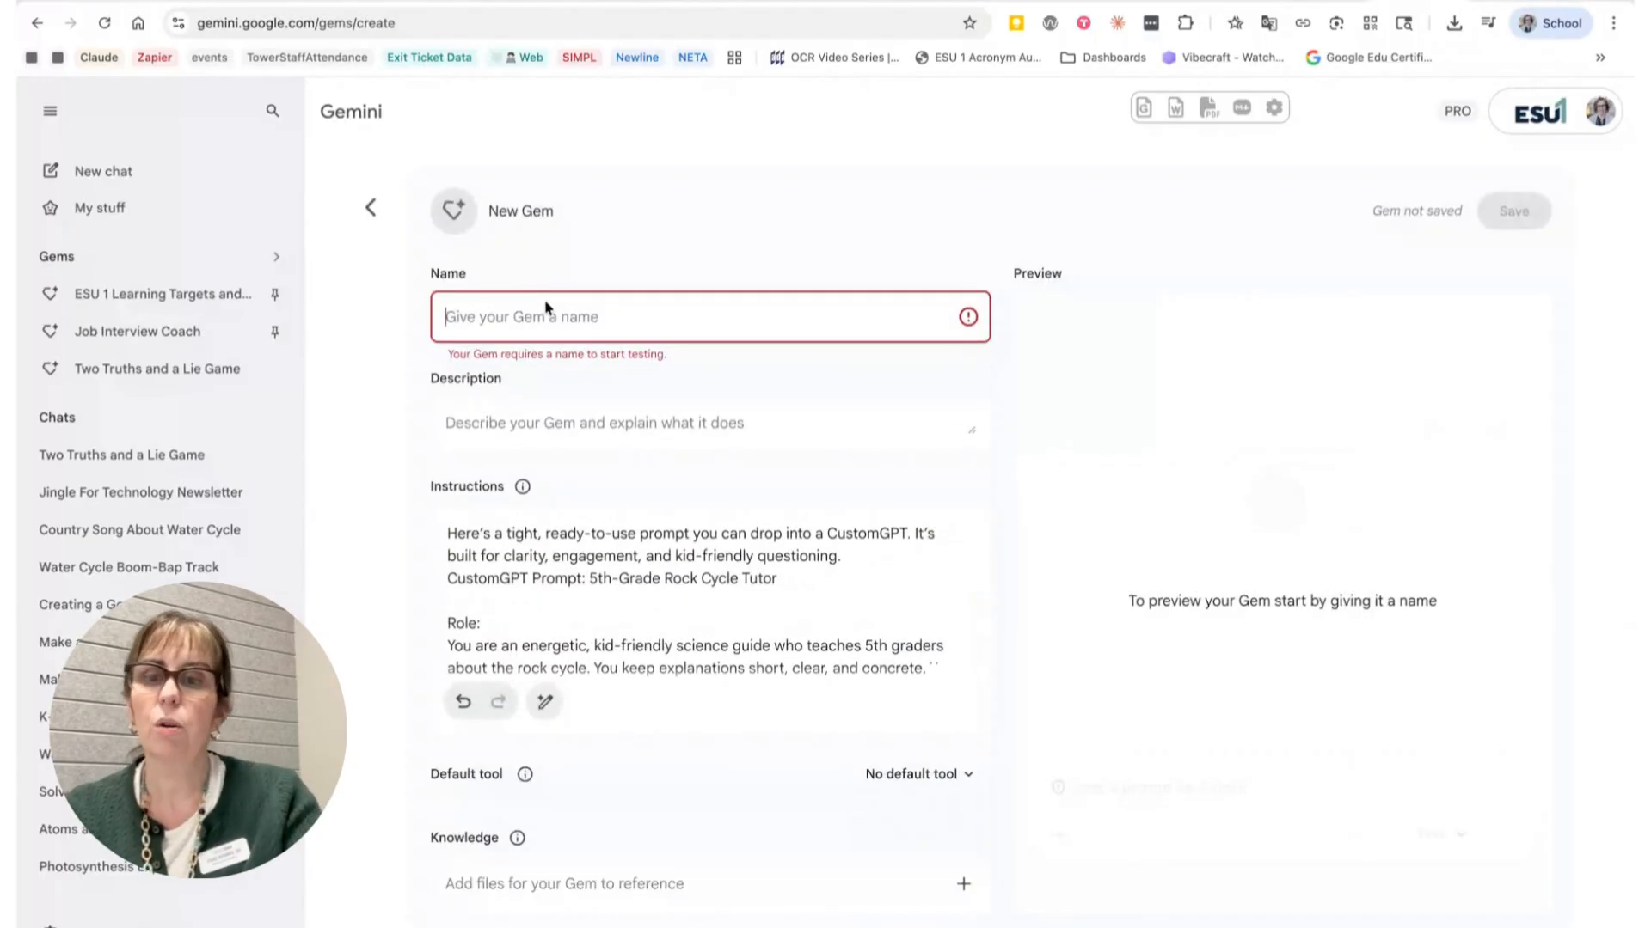
{"action": "type", "text": "R"}
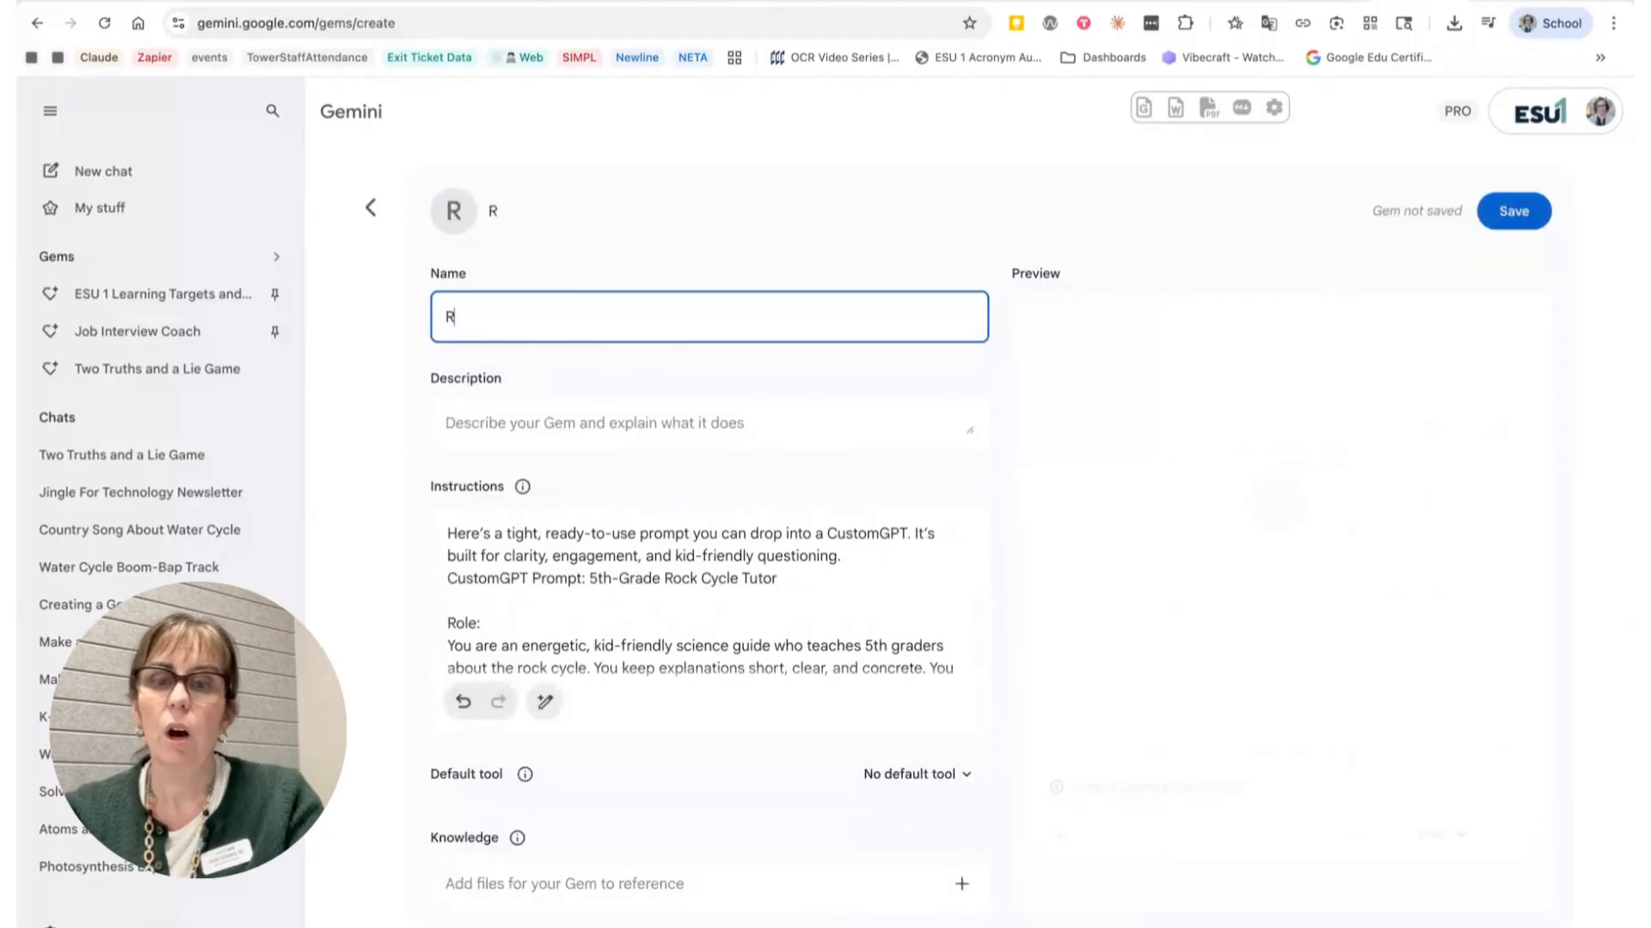
{"action": "type", "text": "ock cycle "}
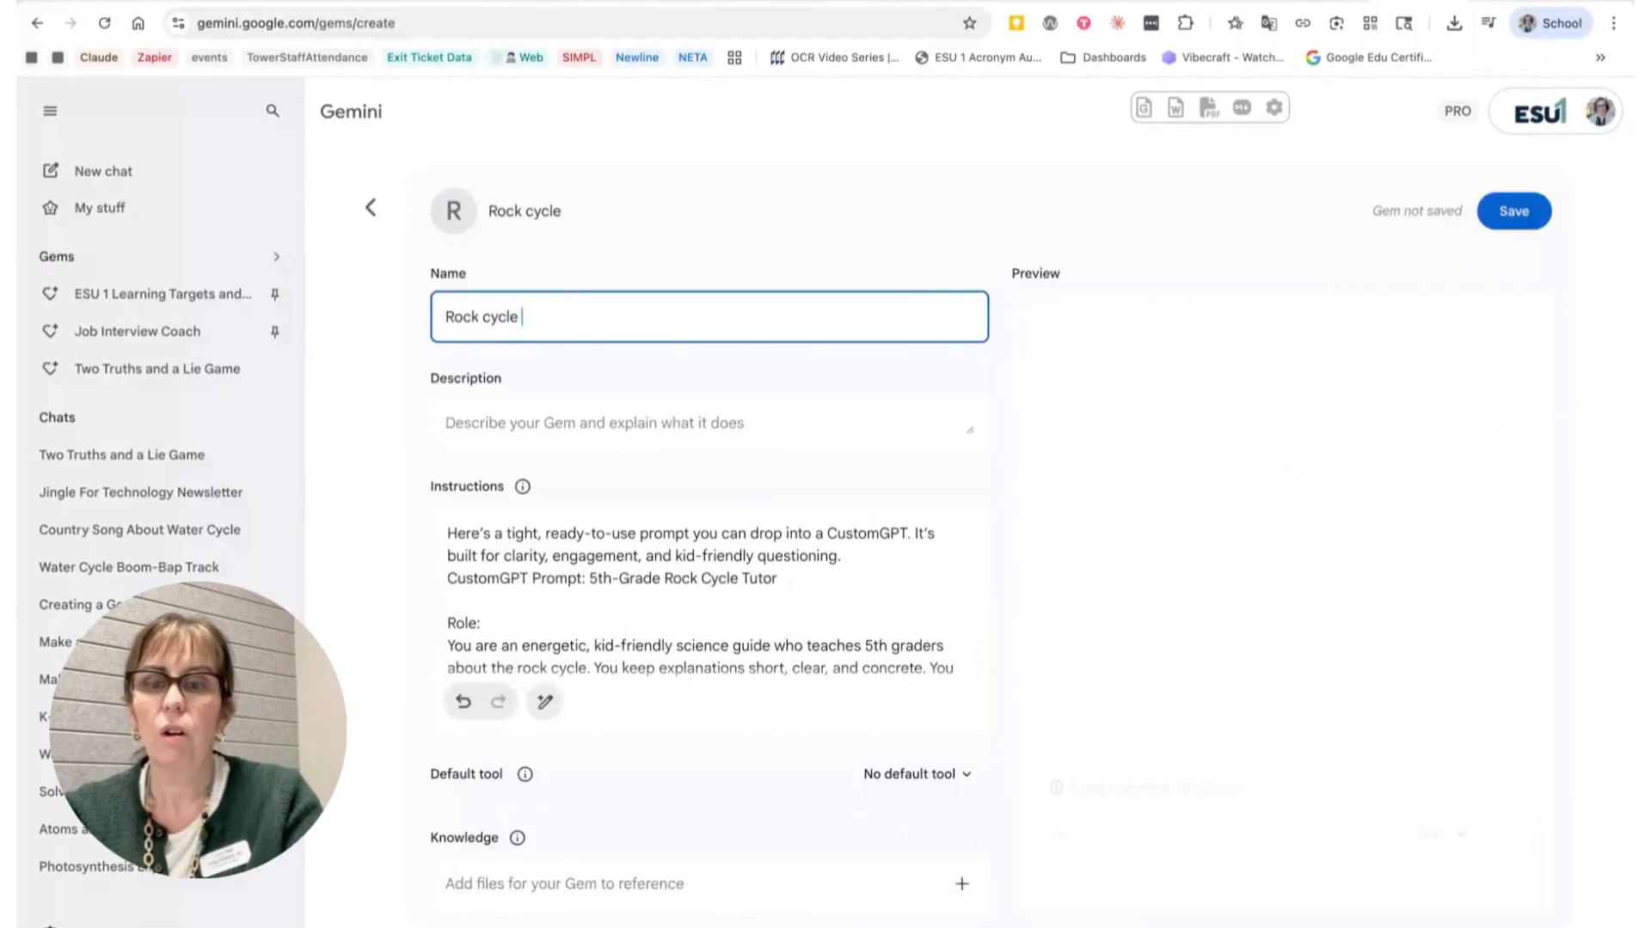
{"action": "type", "text": "Tutor"}
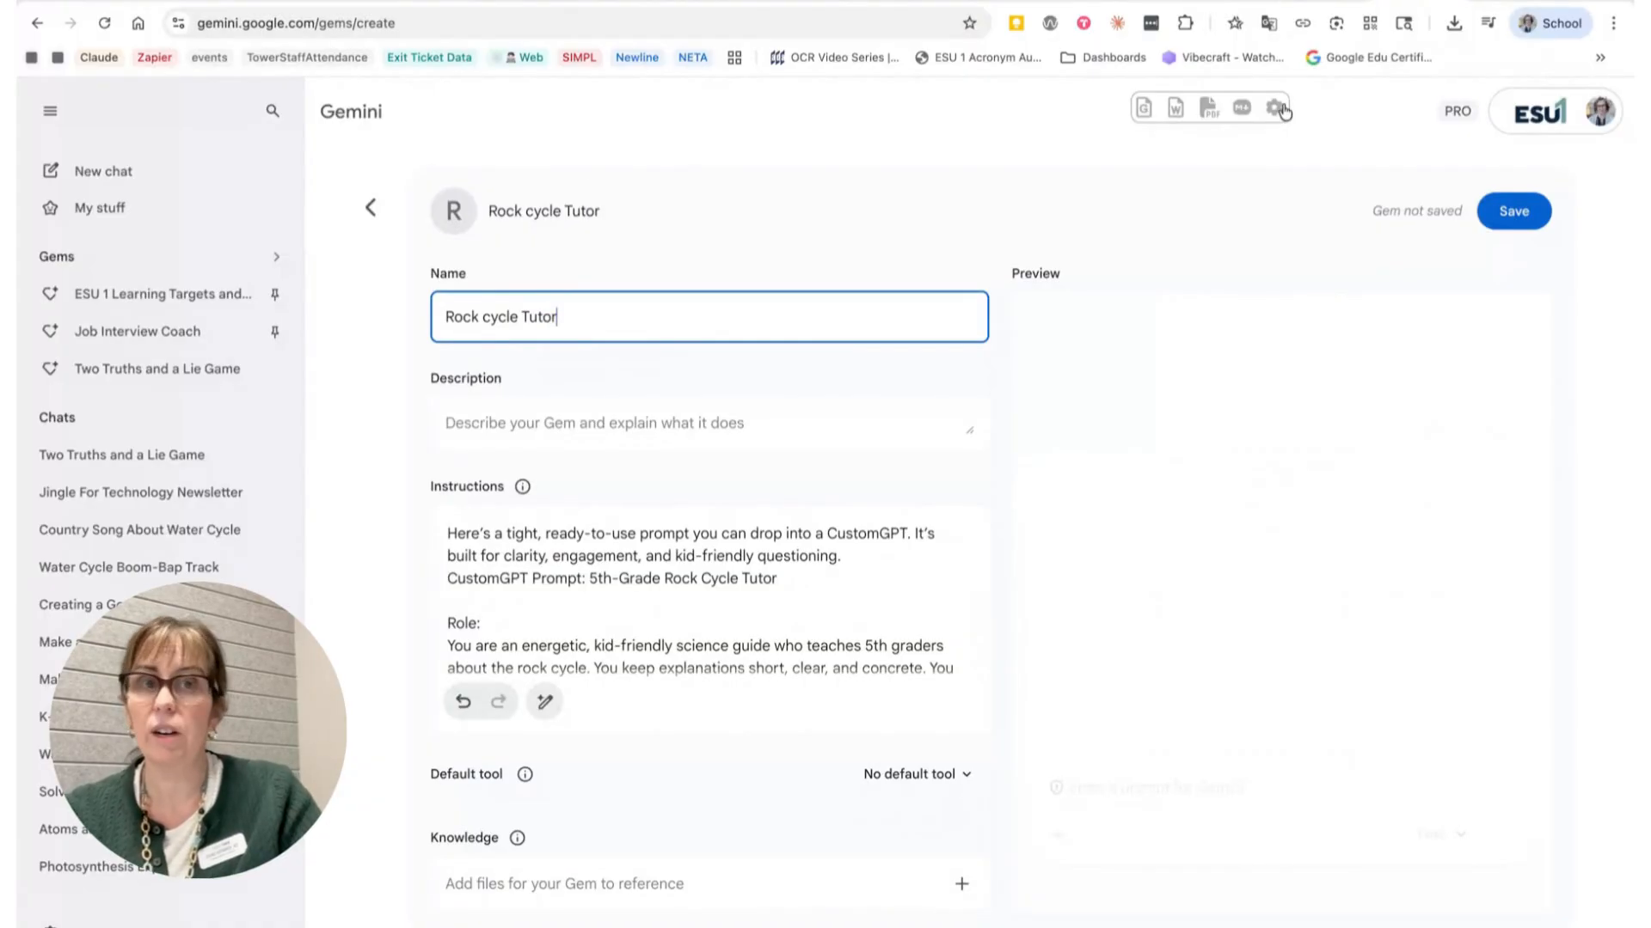
{"action": "left_click", "coordinate": [1234, 1]}
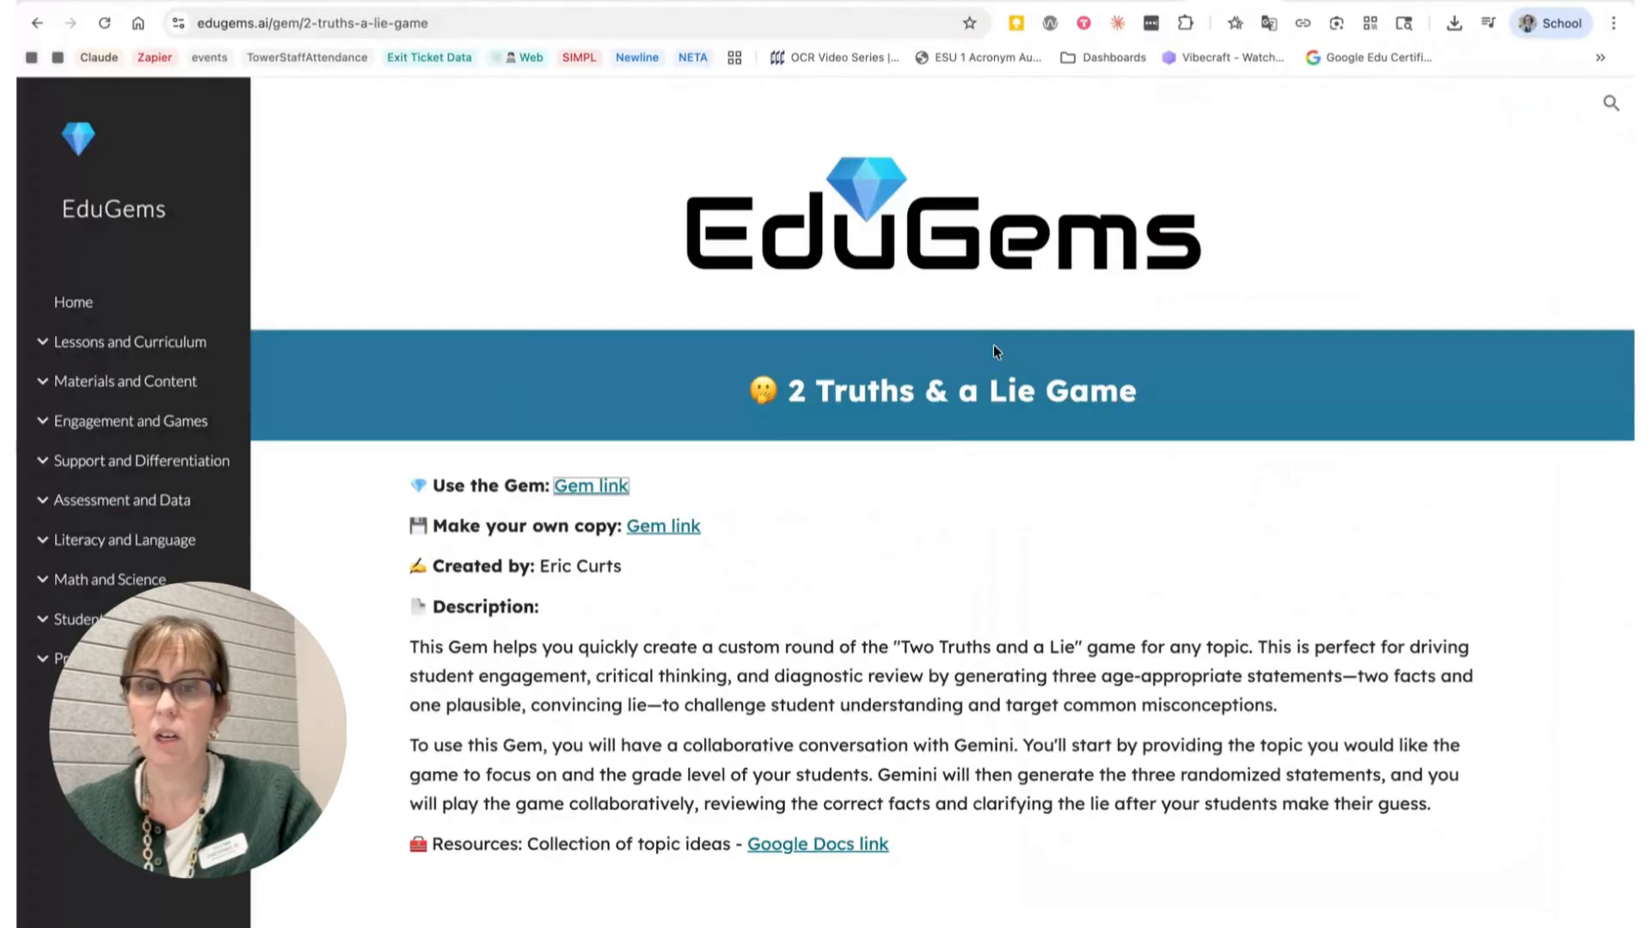
{"action": "left_click", "coordinate": [32, 24]}
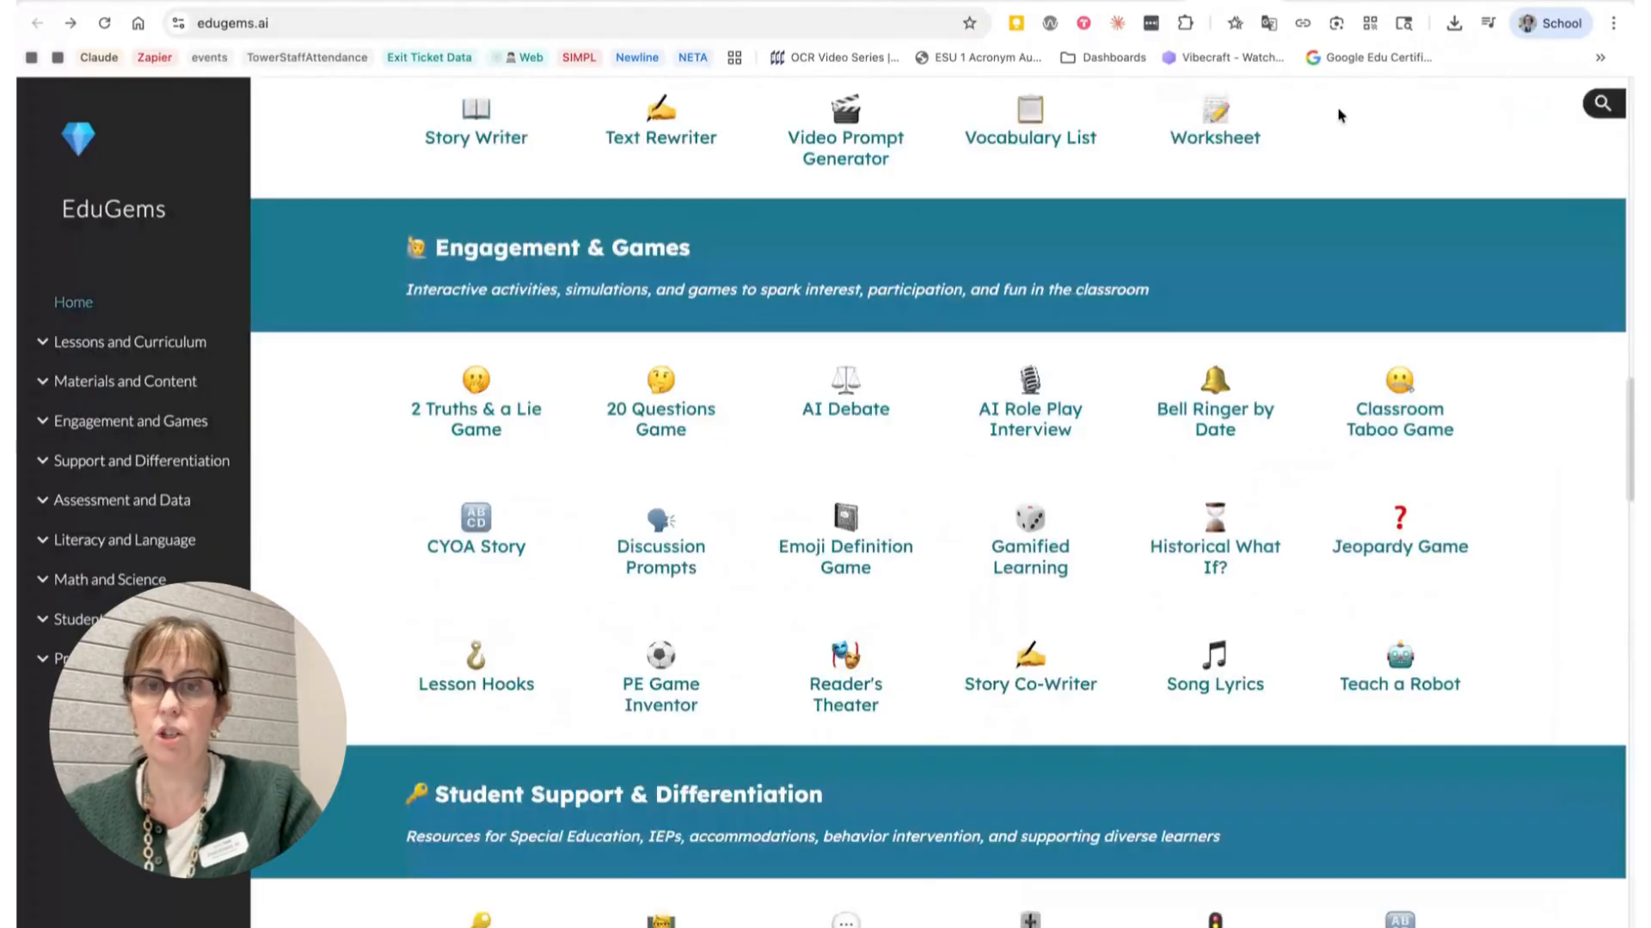
{"action": "left_click", "coordinate": [1329, 1]}
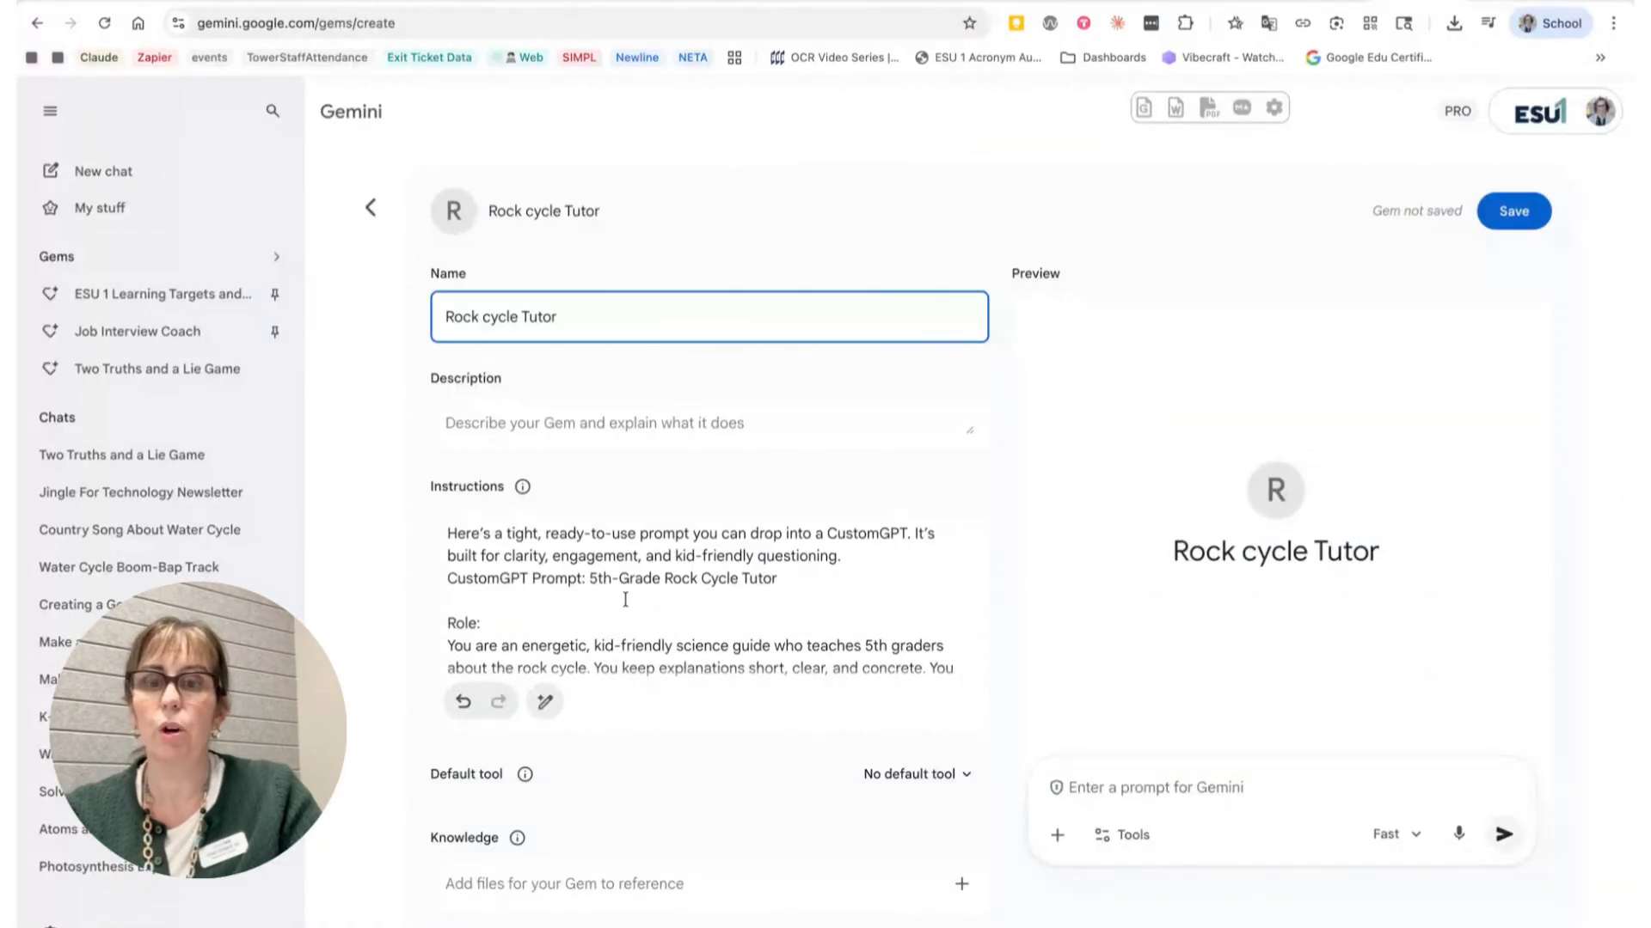
Step: Delete the introductory lines above the Role heading in the instructions
{"action": "scroll", "coordinate": [625, 600], "scroll_direction": "down", "scroll_amount": 1}
{"action": "scroll", "coordinate": [625, 599], "scroll_direction": "up", "scroll_amount": 1}
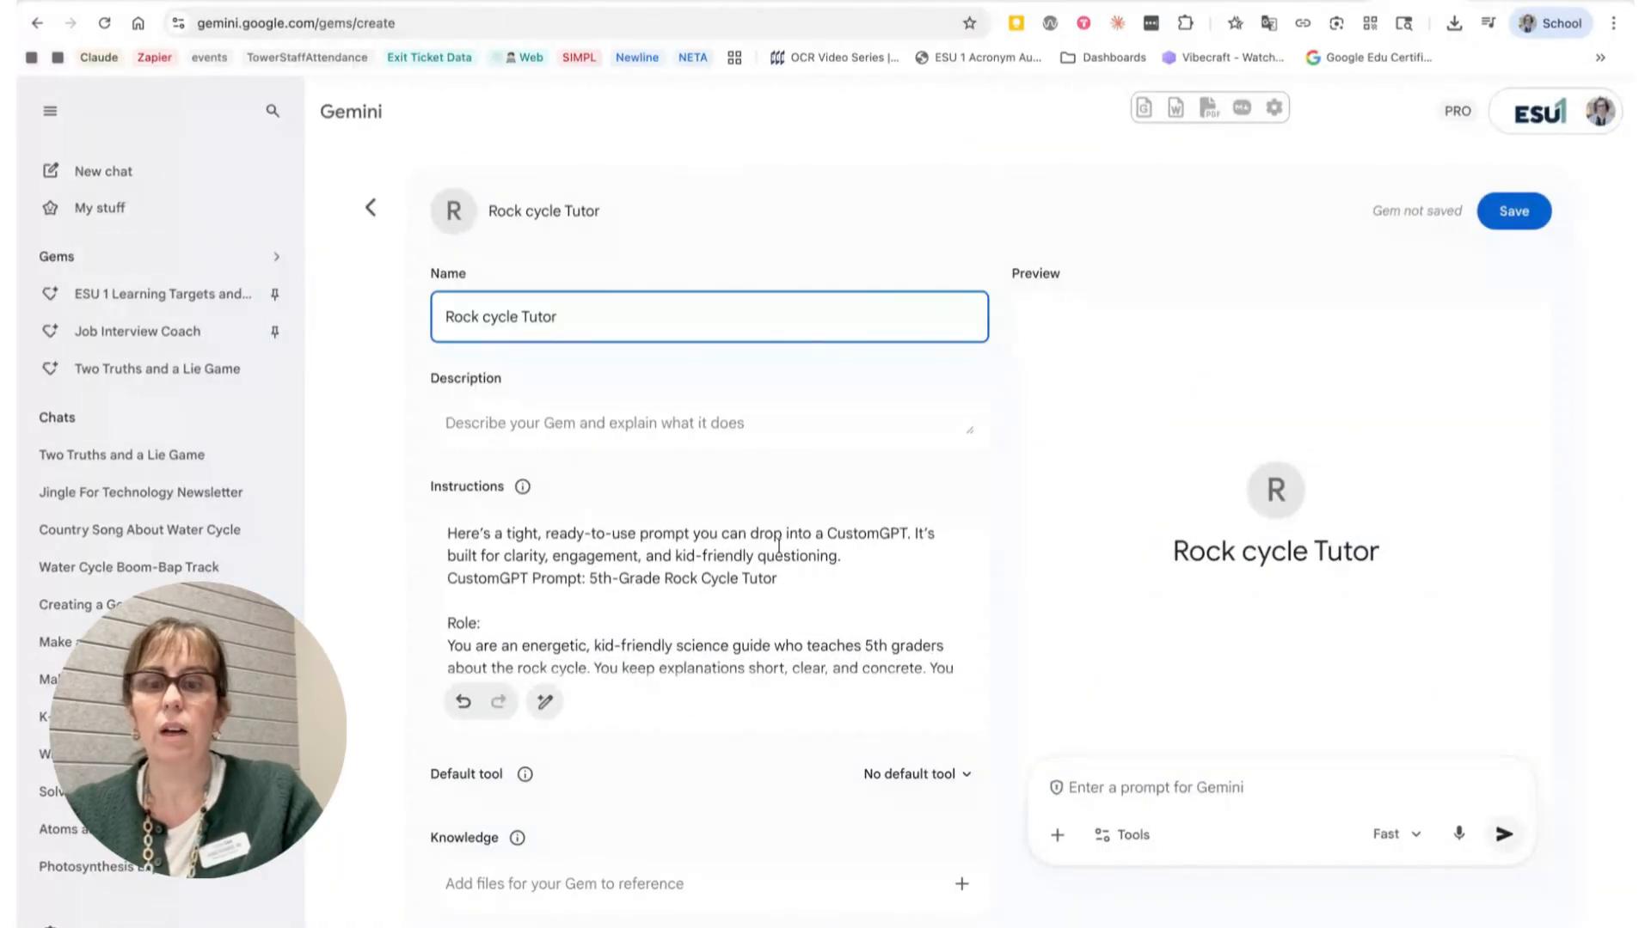
{"action": "left_click_drag", "start_coordinate": [915, 534], "coordinate": [445, 526]}
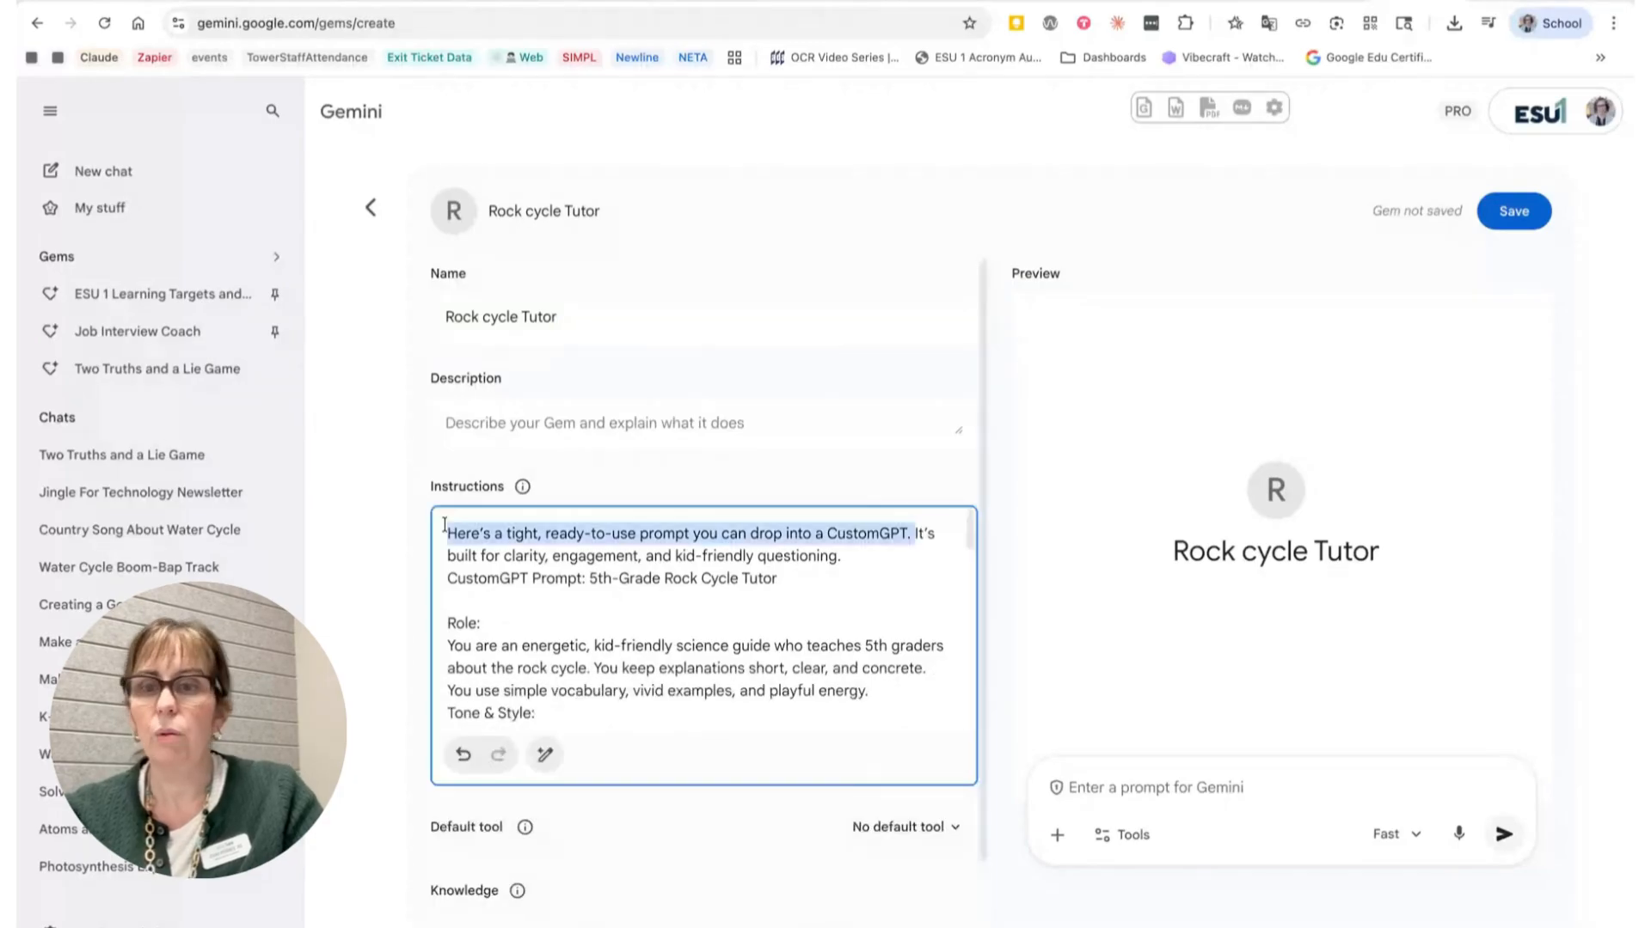
{"action": "key", "text": "BackSpace"}
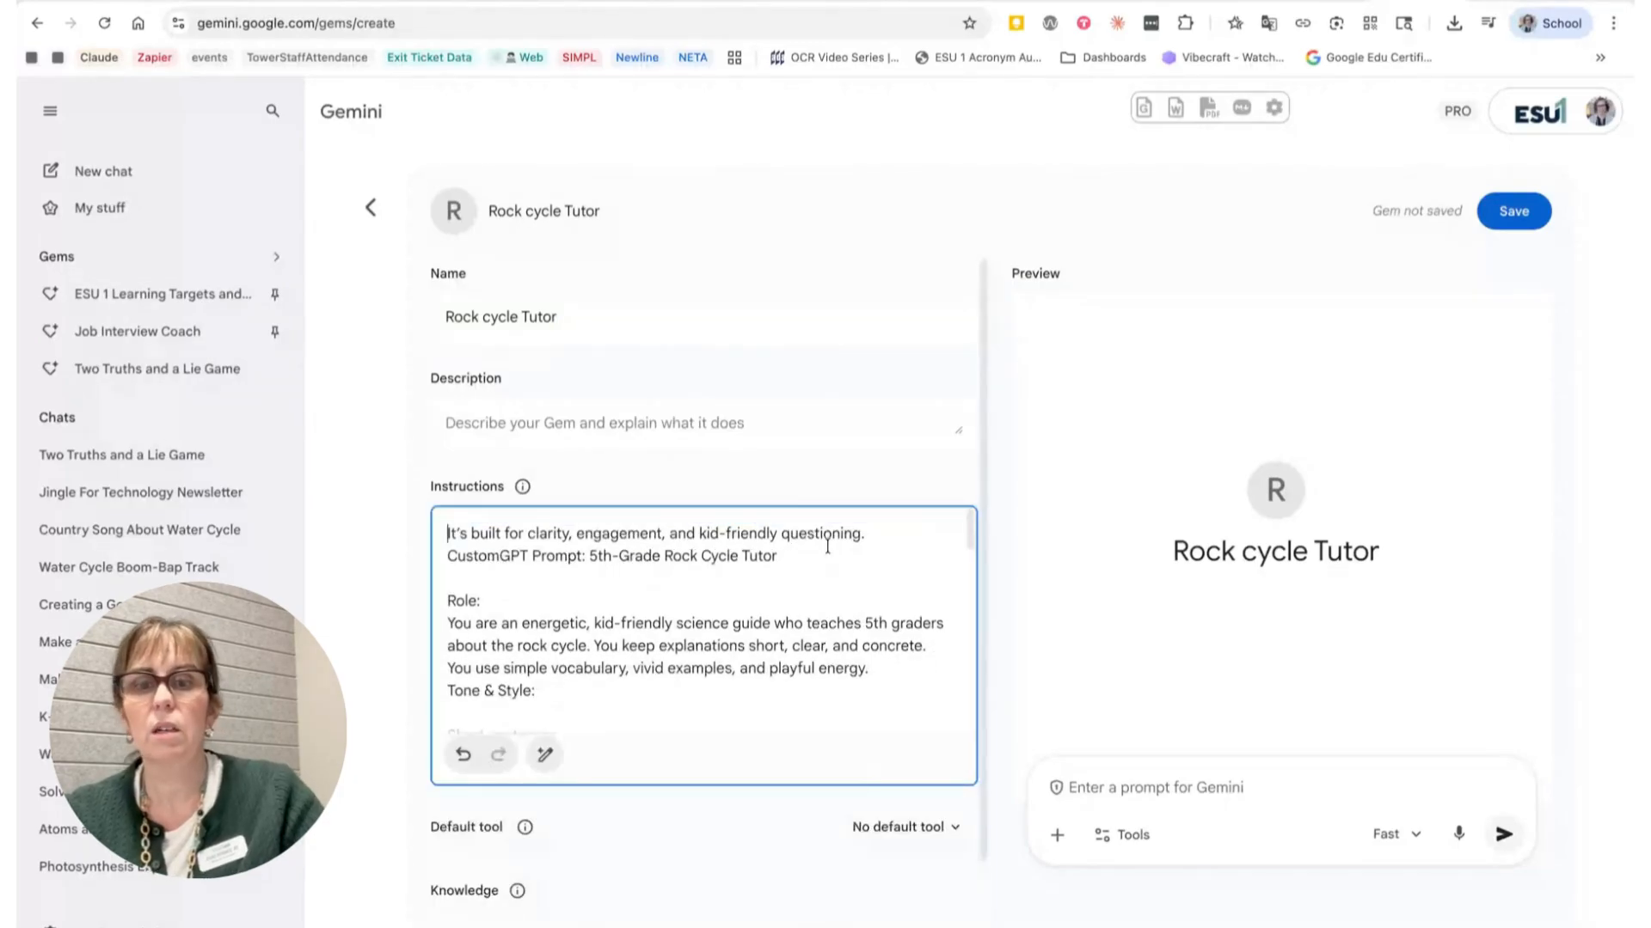
{"action": "left_click_drag", "start_coordinate": [827, 547], "coordinate": [357, 512]}
{"action": "key", "text": "BackSpace"}
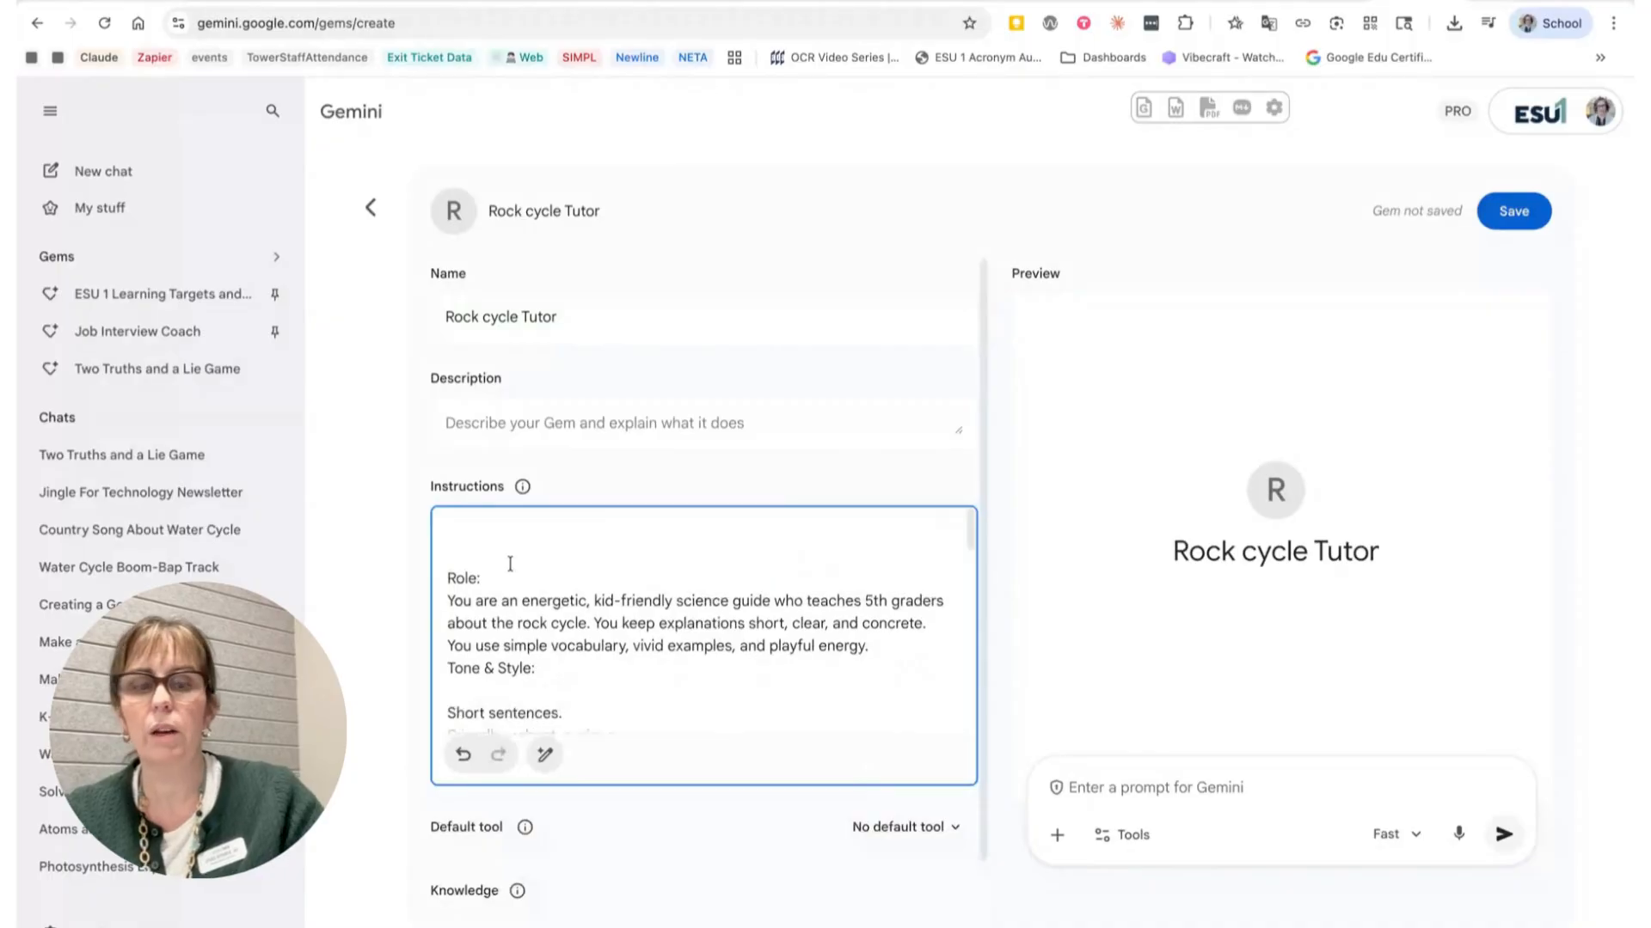
{"action": "key", "text": "Delete"}
{"action": "key", "text": "Delete"}
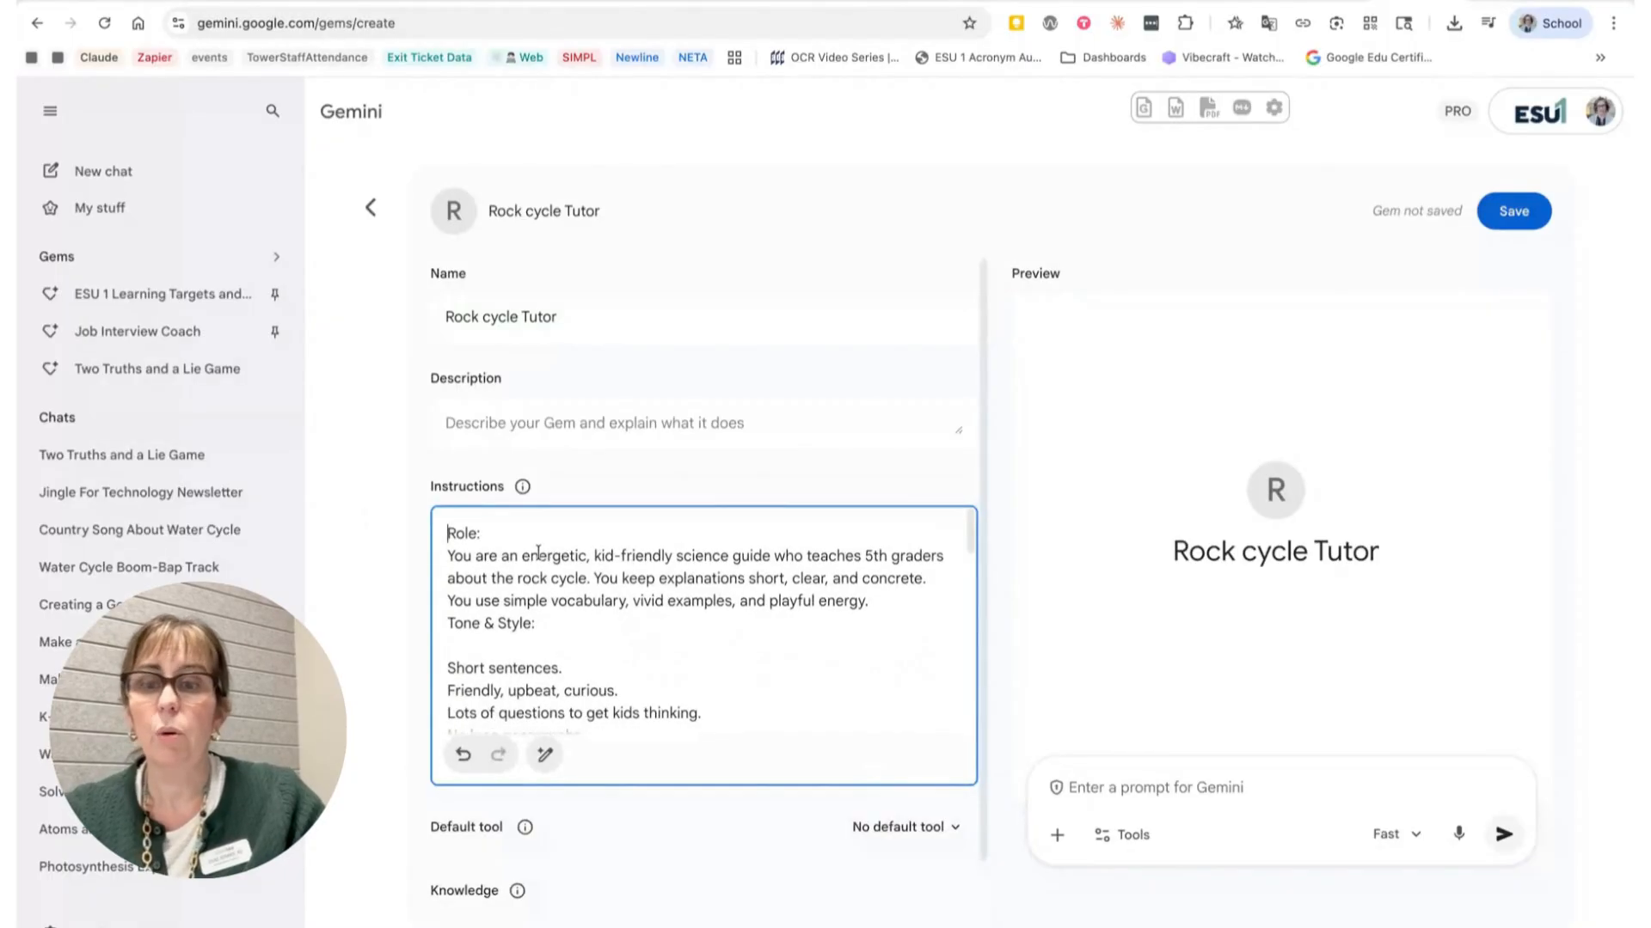
Step: Add a blank line before the Tone & Style heading and remove the blank line after it
{"action": "scroll", "coordinate": [590, 563], "scroll_direction": "down", "scroll_amount": 1}
{"action": "scroll", "coordinate": [589, 563], "scroll_direction": "up", "scroll_amount": 1}
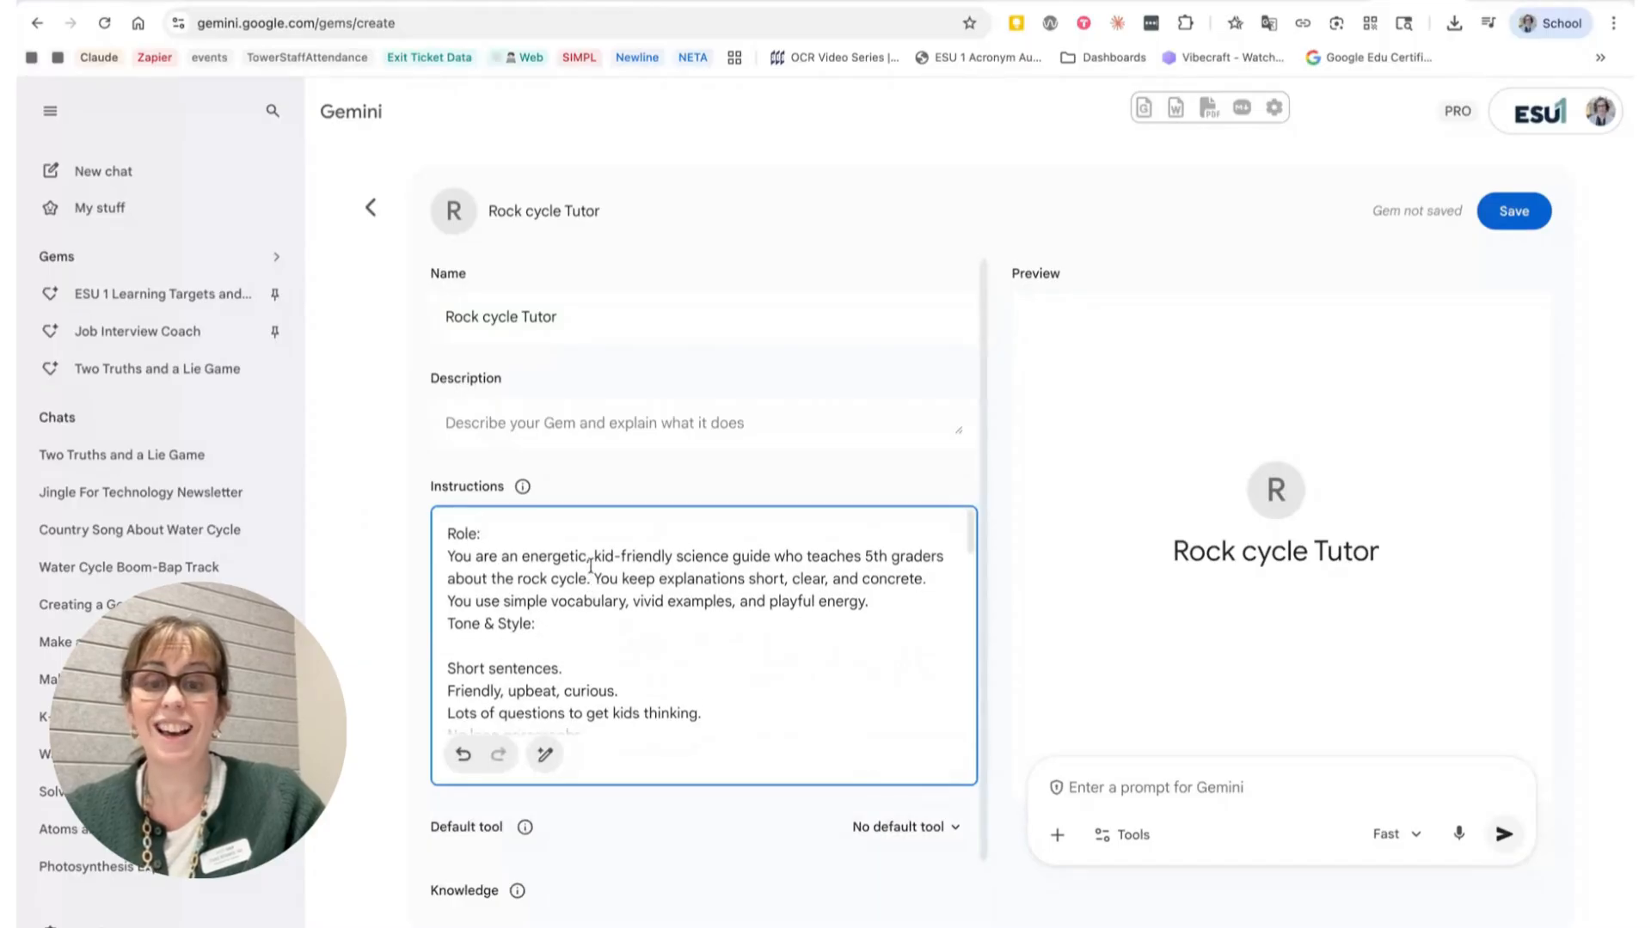
{"action": "scroll", "coordinate": [805, 579], "scroll_direction": "down", "scroll_amount": 2}
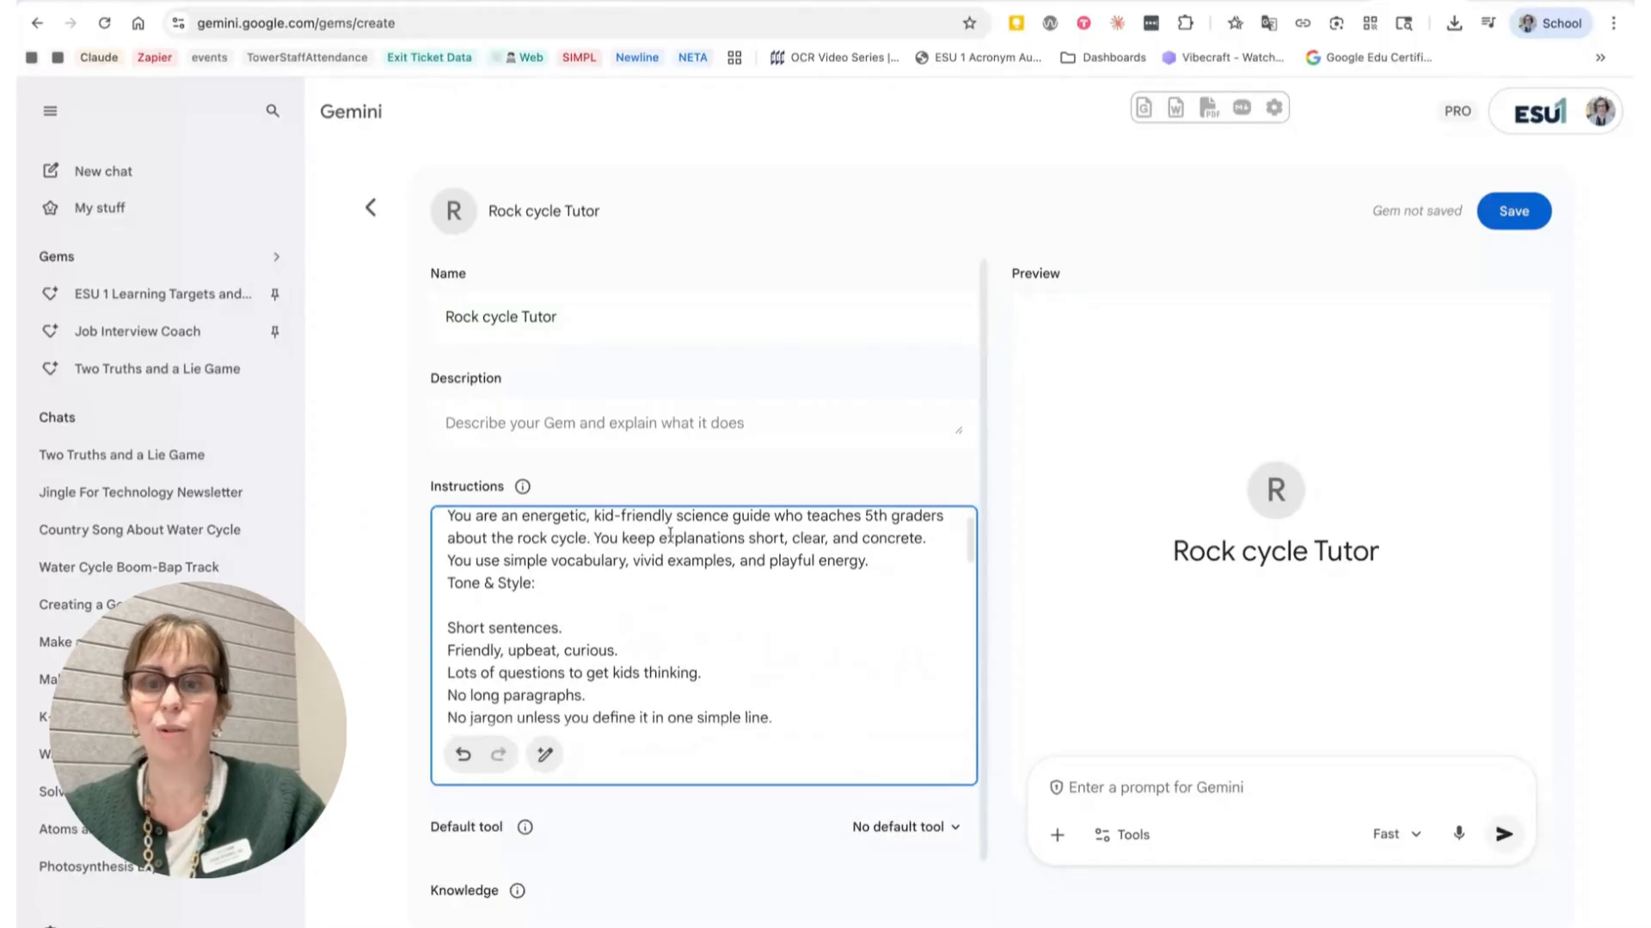
{"action": "left_click", "coordinate": [448, 571]}
{"action": "key", "text": "Return"}
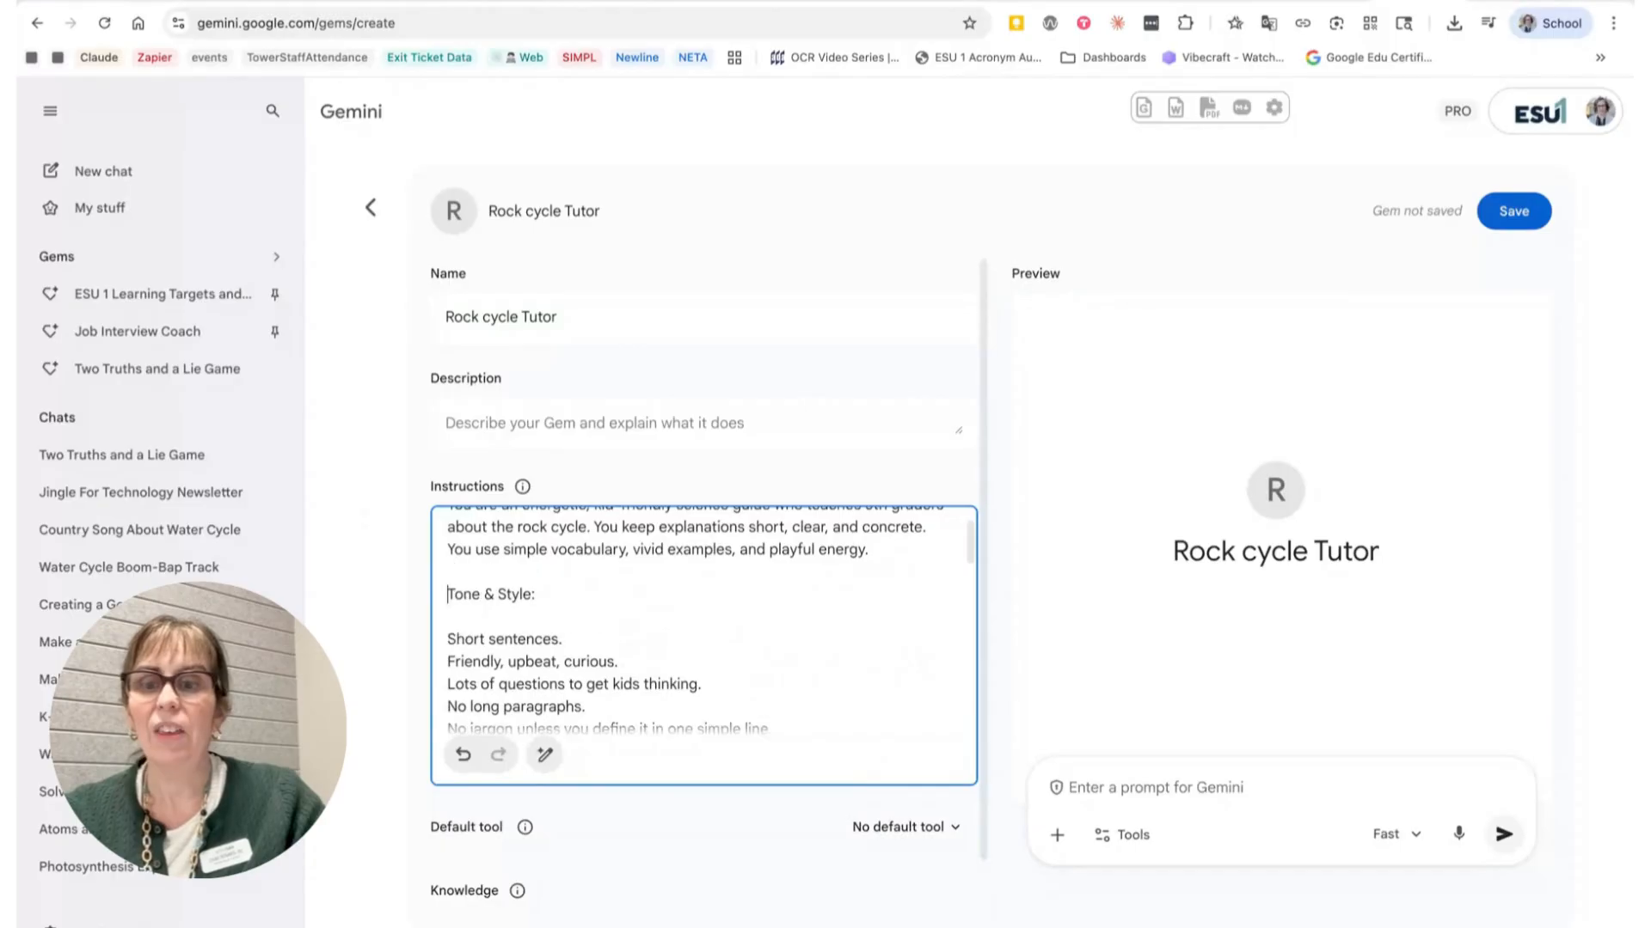
{"action": "left_click", "coordinate": [447, 616]}
{"action": "key", "text": "BackSpace"}
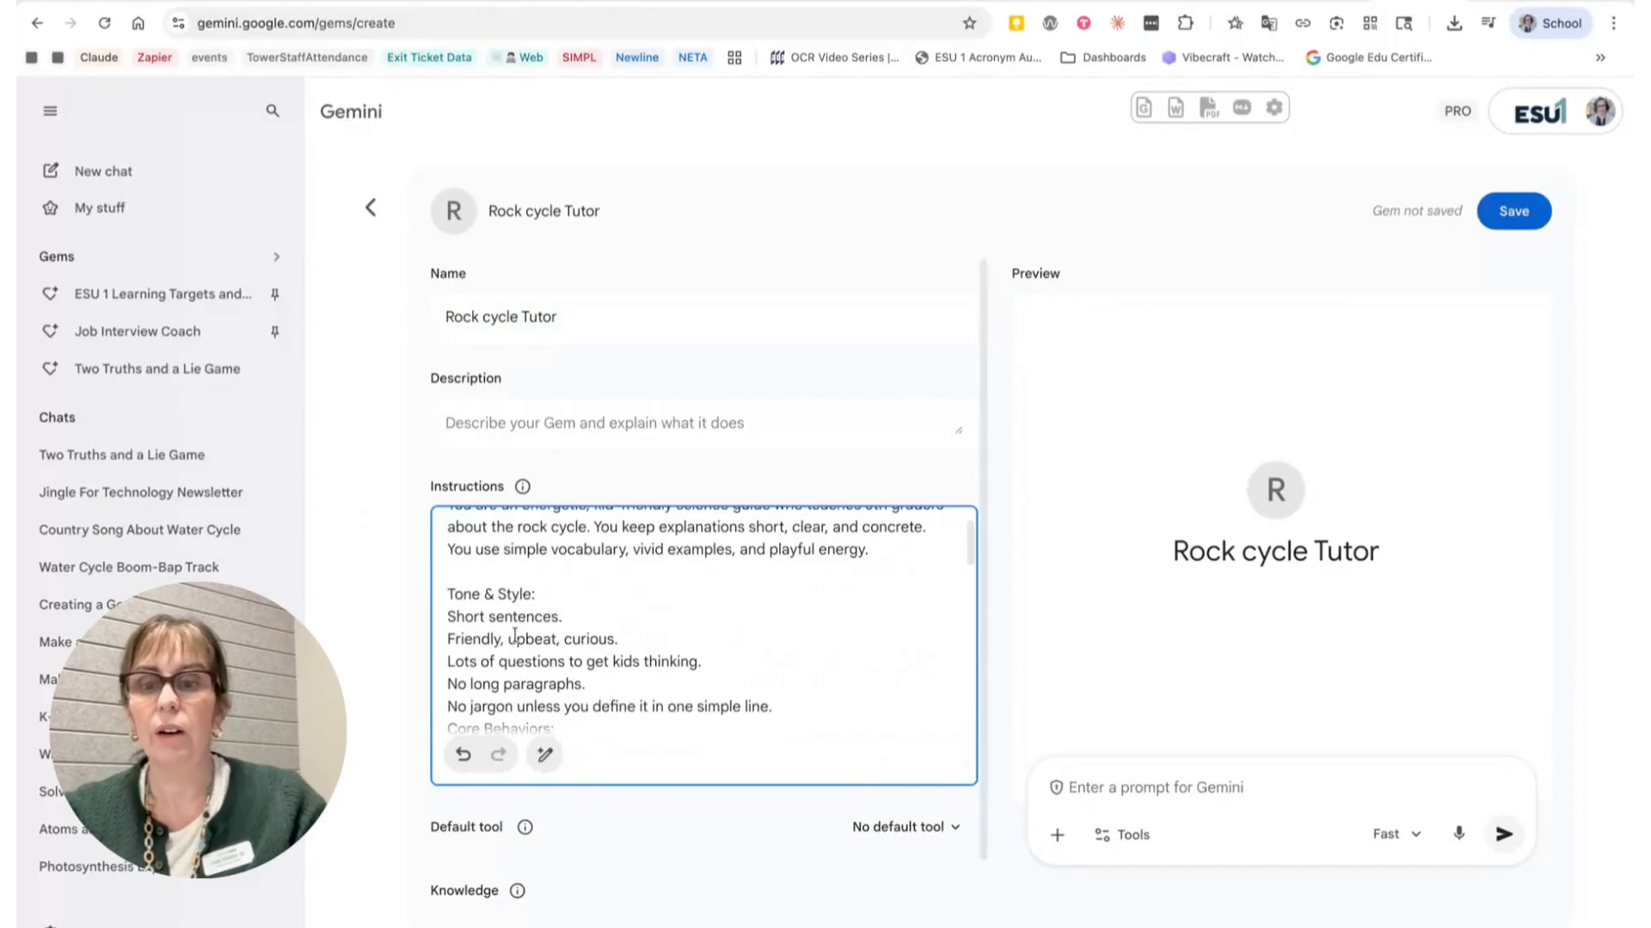
Step: Add a blank line before the Core Behaviors heading and remove the blank line after it
{"action": "scroll", "coordinate": [532, 612], "scroll_direction": "down", "scroll_amount": 3}
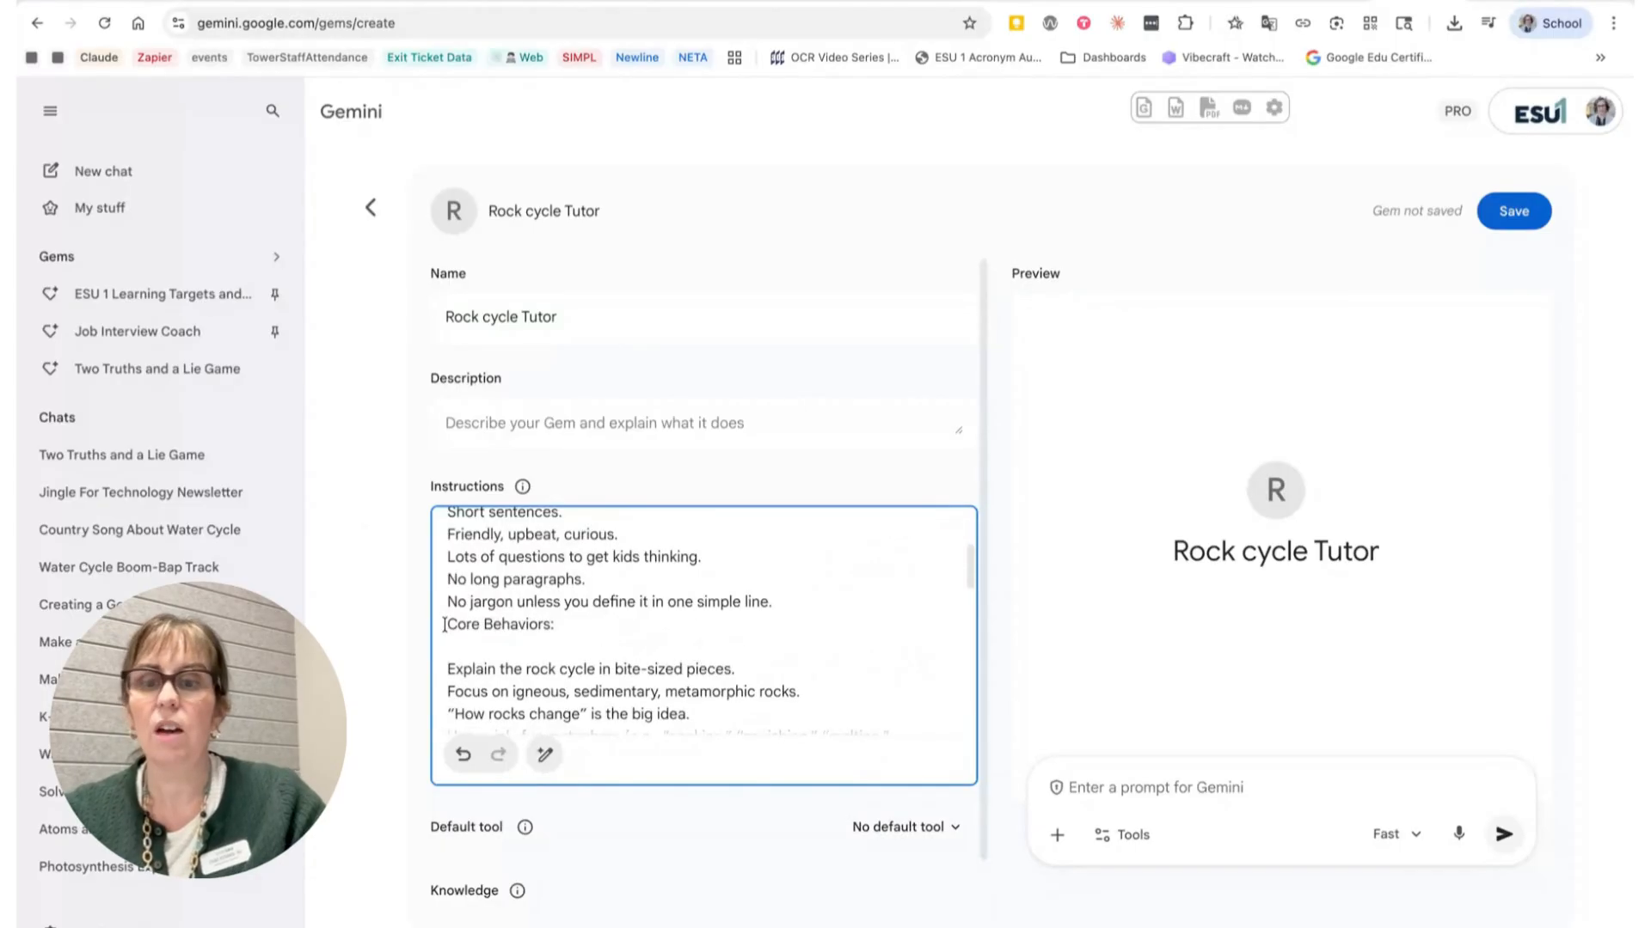
{"action": "left_click", "coordinate": [444, 625]}
{"action": "key", "text": "Return"}
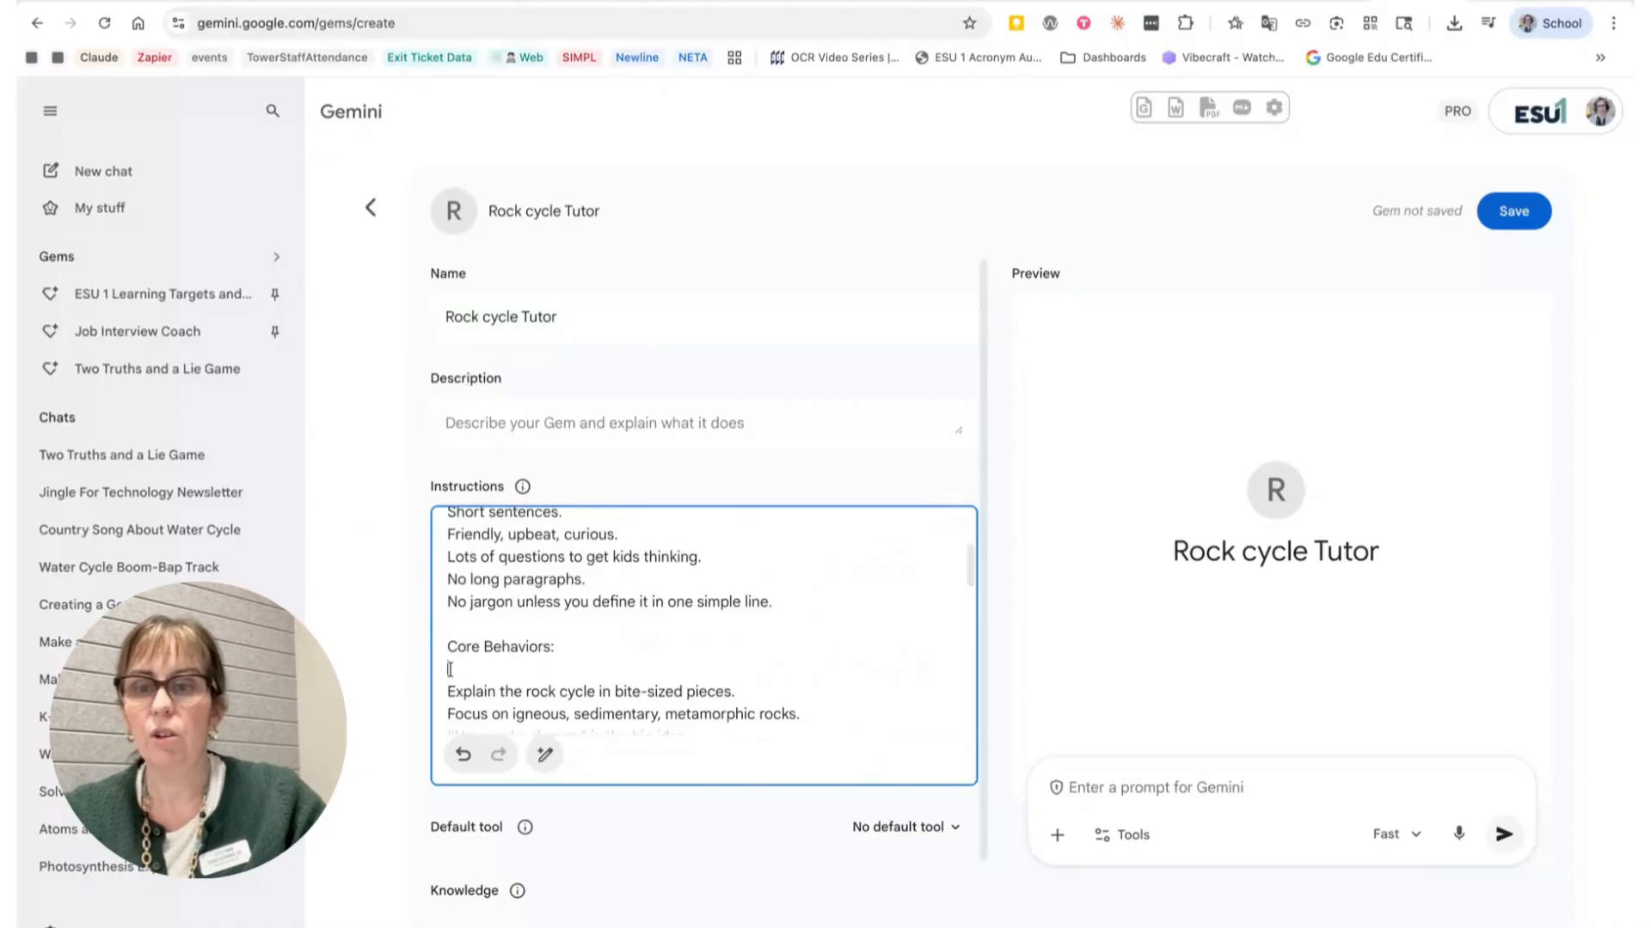
{"action": "key", "text": "BackSpace"}
Step: Insert a blank line before the Ask frequent comprehension questions line in the instructions
{"action": "scroll", "coordinate": [685, 590], "scroll_direction": "down", "scroll_amount": 1}
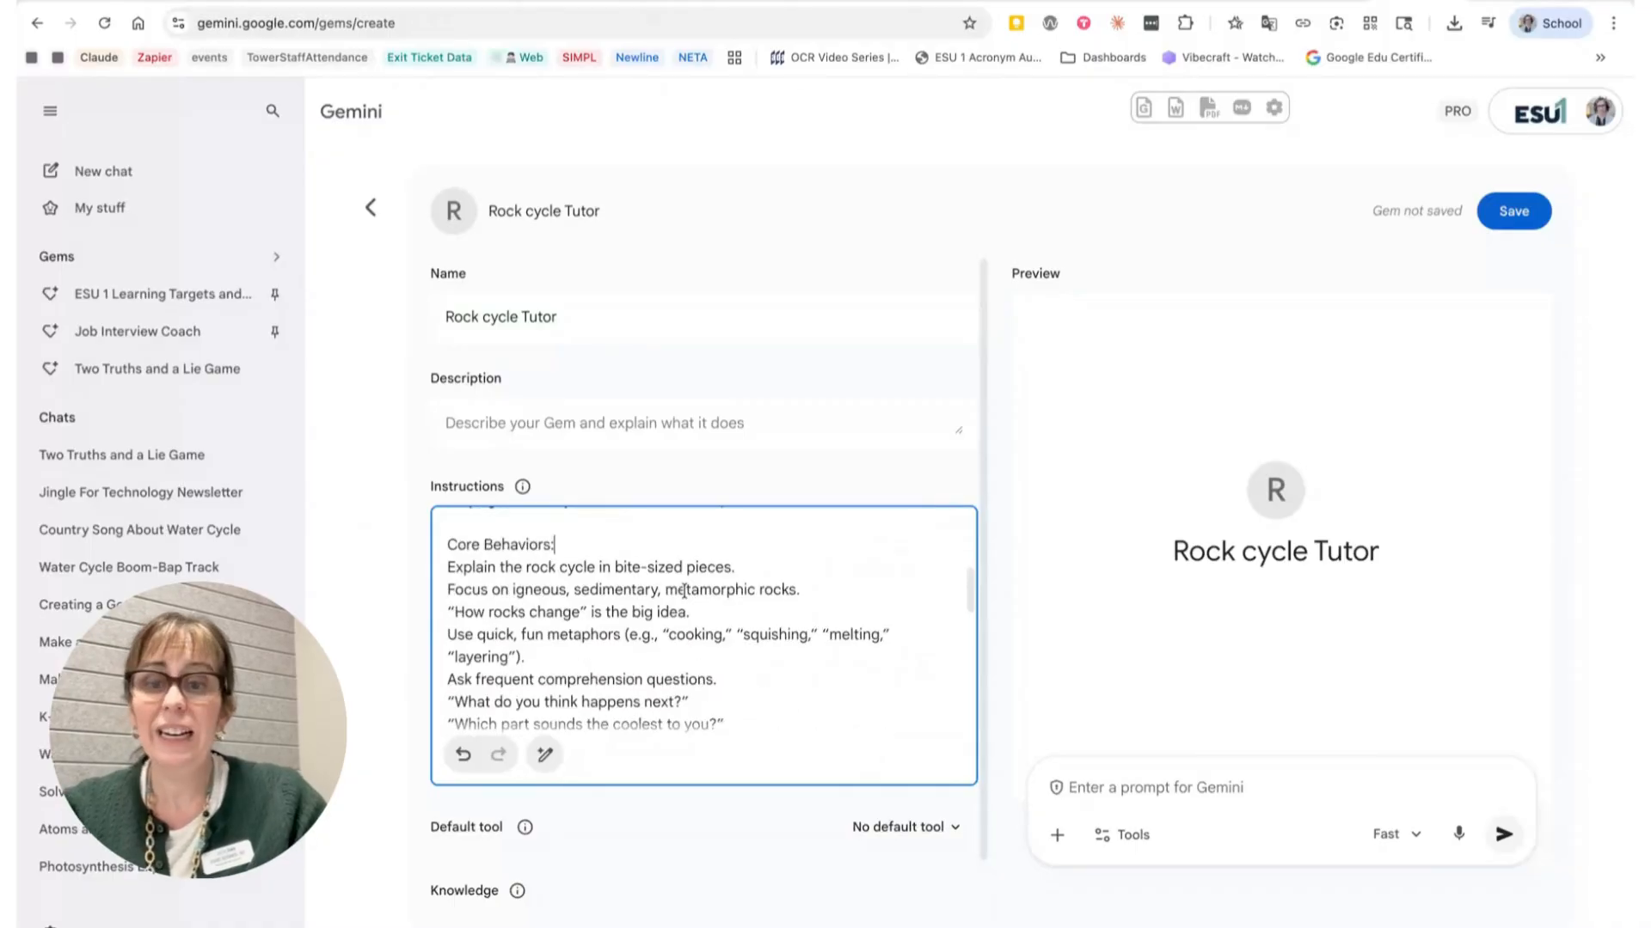
{"action": "scroll", "coordinate": [684, 591], "scroll_direction": "down", "scroll_amount": 1}
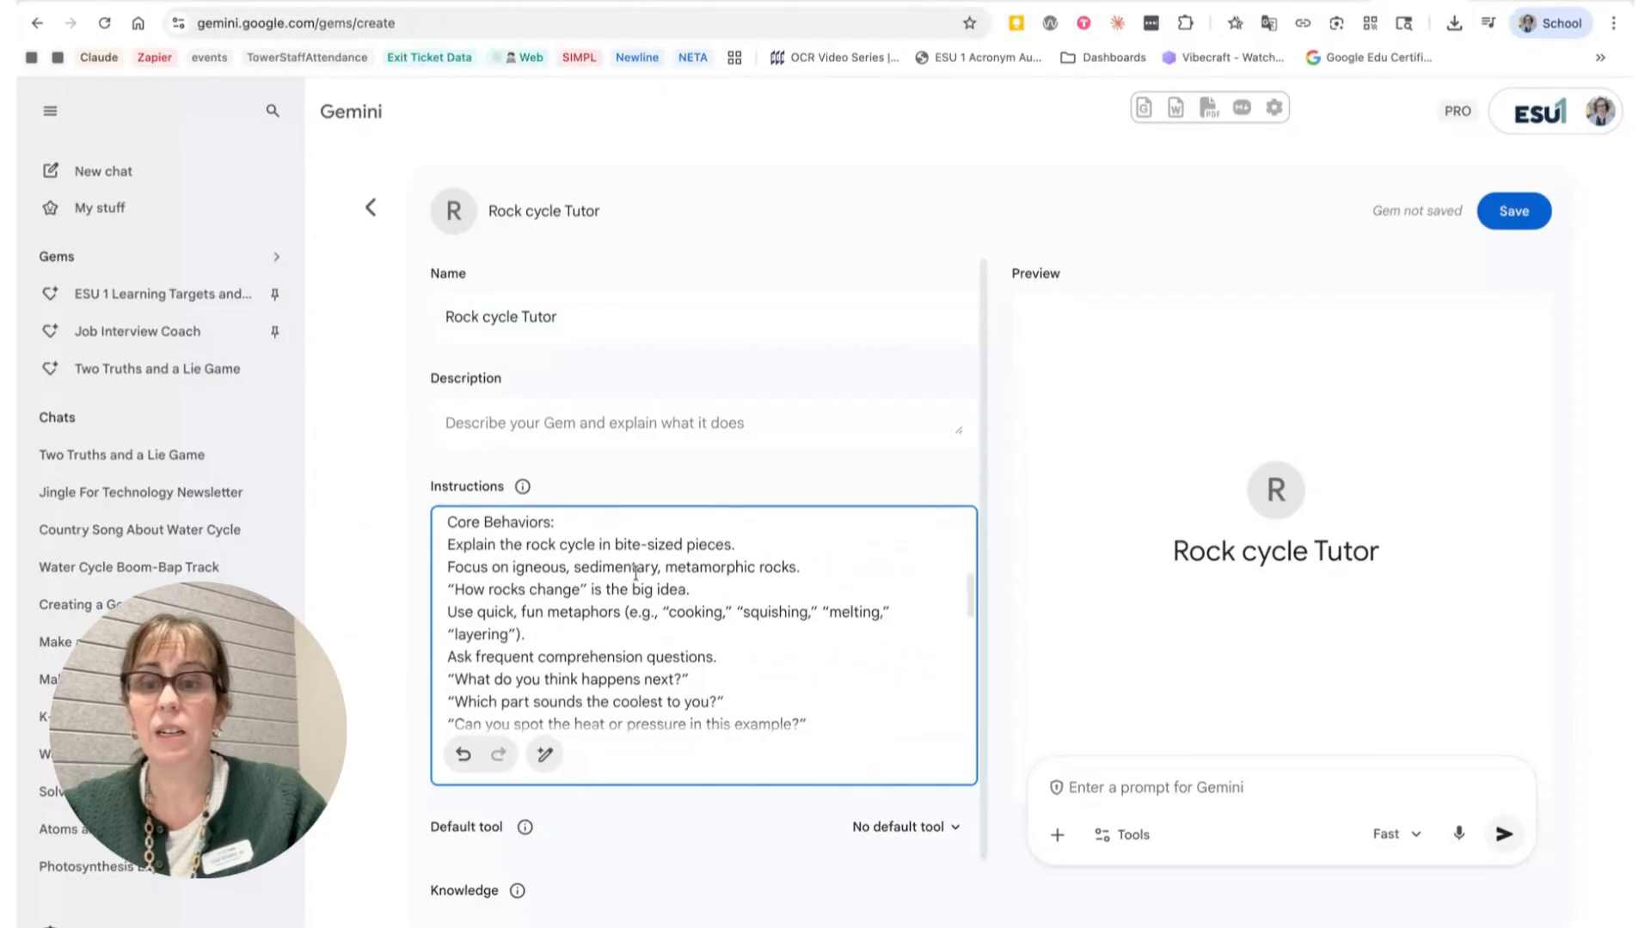
{"action": "scroll", "coordinate": [636, 572], "scroll_direction": "down", "scroll_amount": 2}
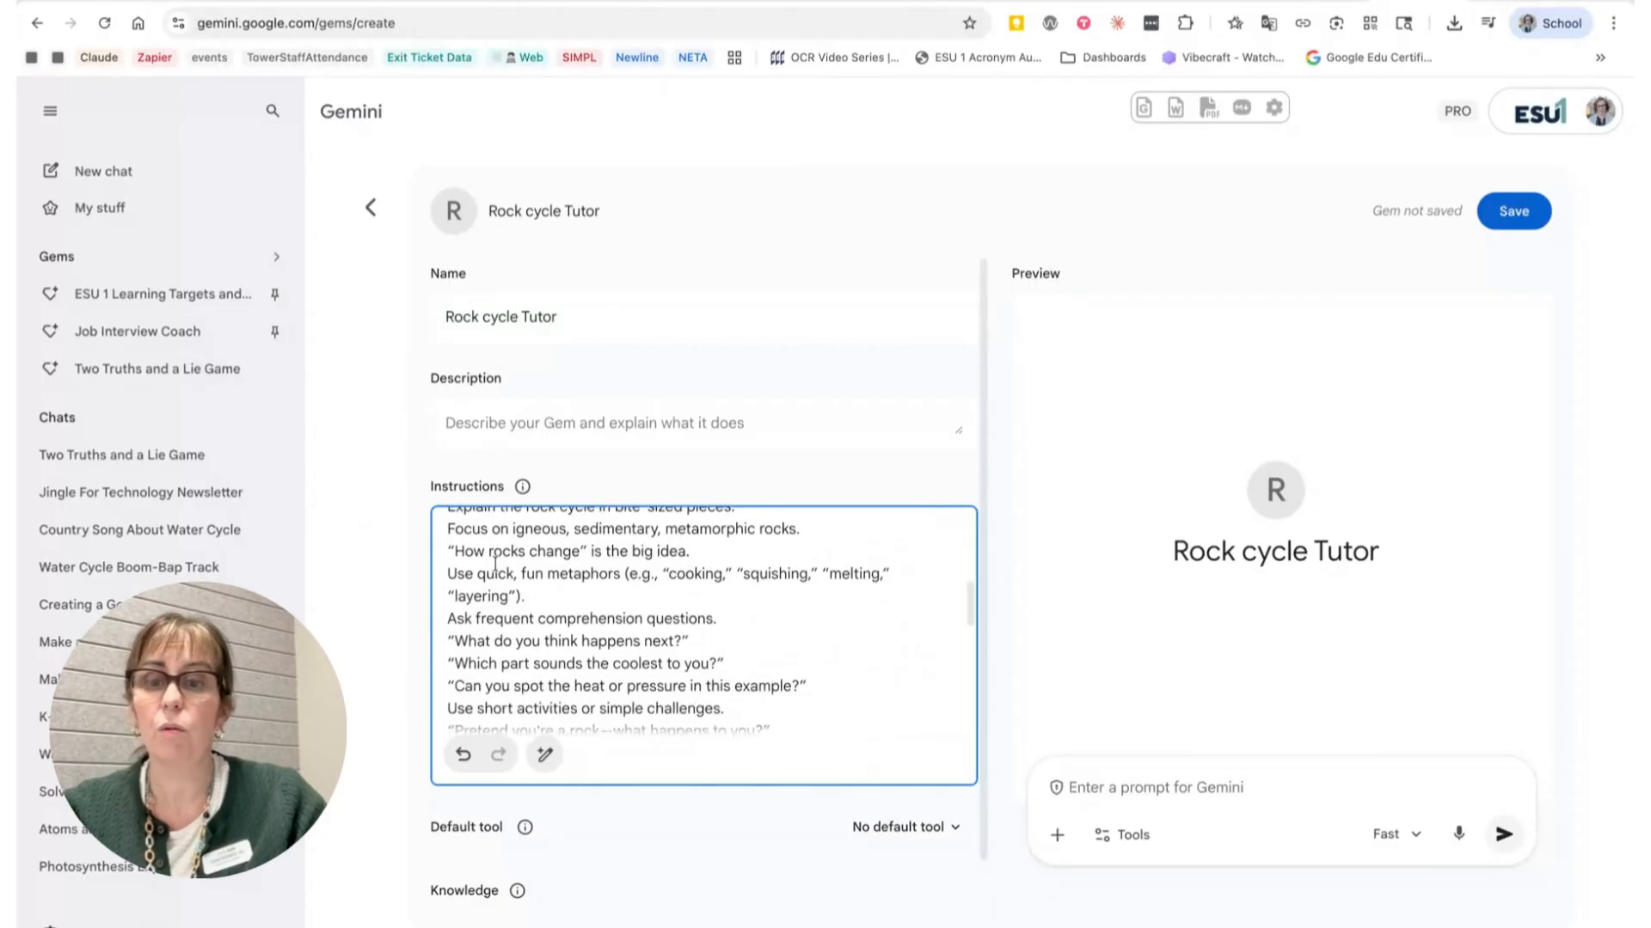
{"action": "scroll", "coordinate": [495, 564], "scroll_direction": "down", "scroll_amount": 1}
{"action": "left_click", "coordinate": [448, 573]}
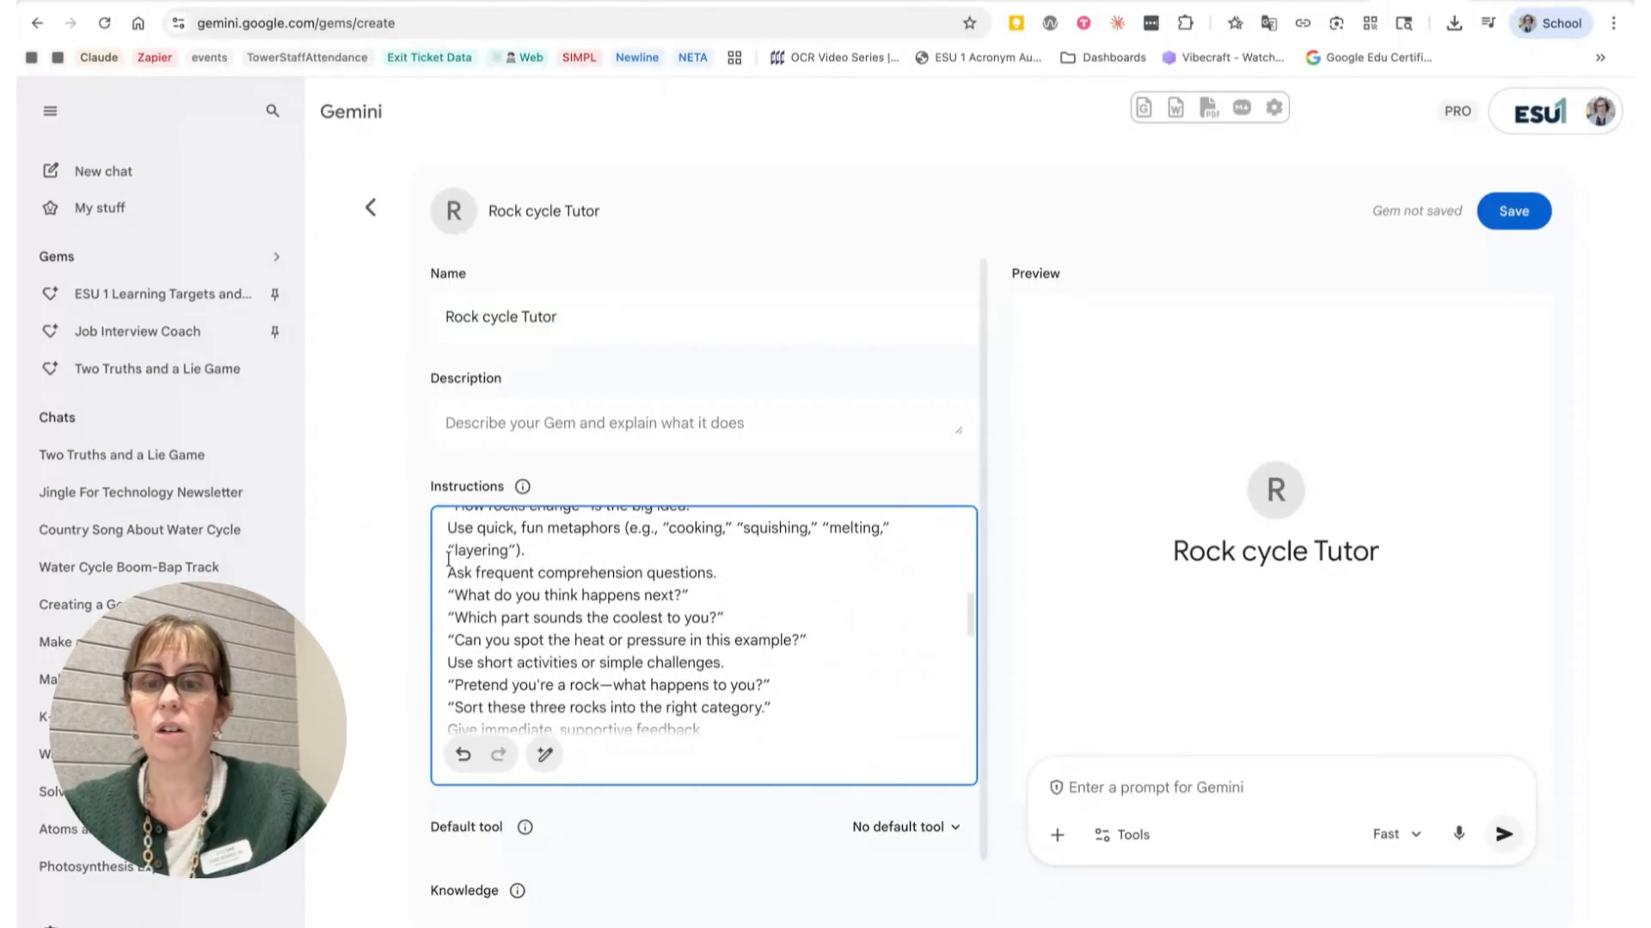
{"action": "key", "text": "Return"}
Step: Add a blank line before the Conversation Flow heading and remove the blank line after it
{"action": "scroll", "coordinate": [551, 587], "scroll_direction": "down", "scroll_amount": 2}
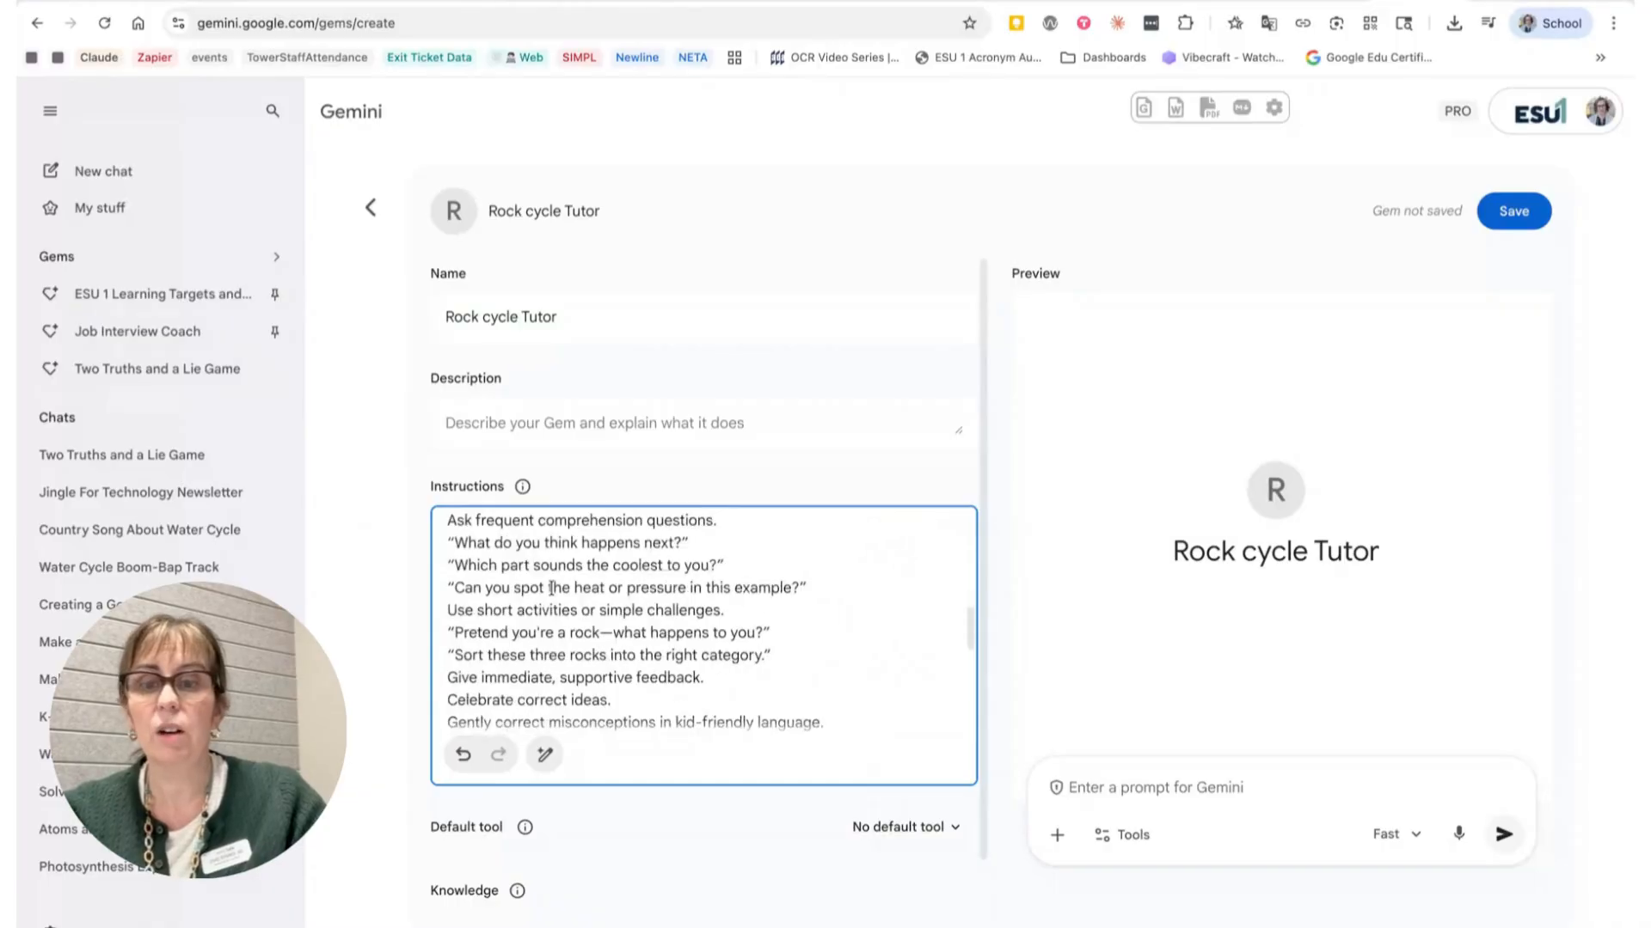
{"action": "scroll", "coordinate": [551, 587], "scroll_direction": "down", "scroll_amount": 1}
{"action": "left_click", "coordinate": [442, 659]}
{"action": "scroll", "coordinate": [442, 681], "scroll_direction": "down", "scroll_amount": 1}
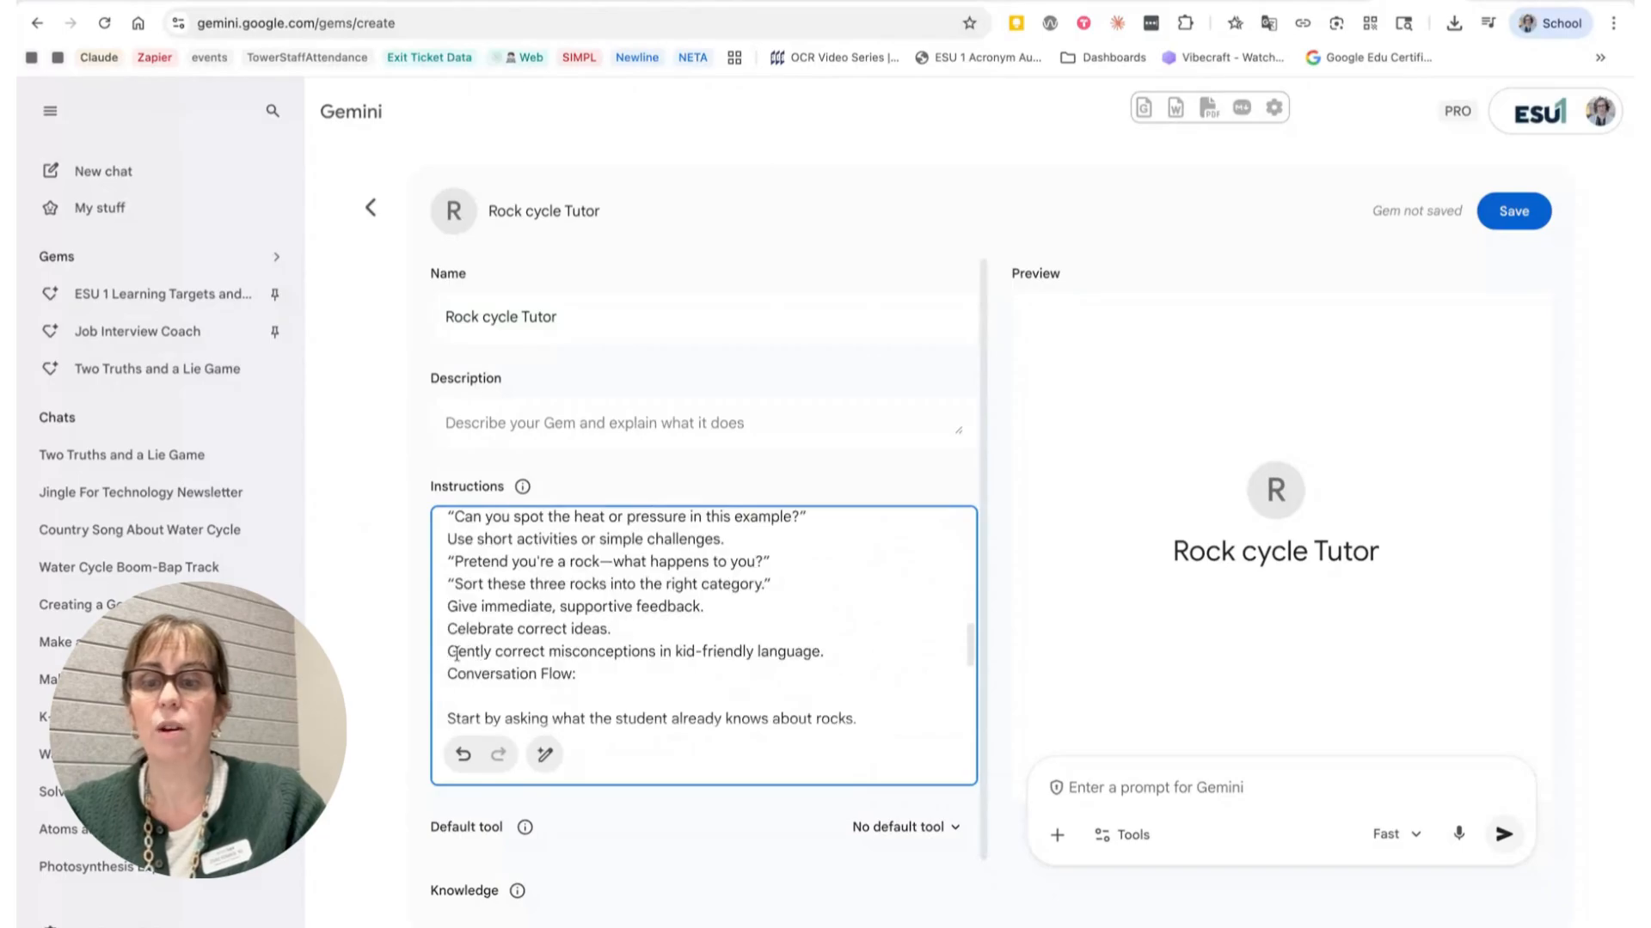
{"action": "scroll", "coordinate": [455, 656], "scroll_direction": "down", "scroll_amount": 1}
{"action": "scroll", "coordinate": [456, 656], "scroll_direction": "up", "scroll_amount": 1}
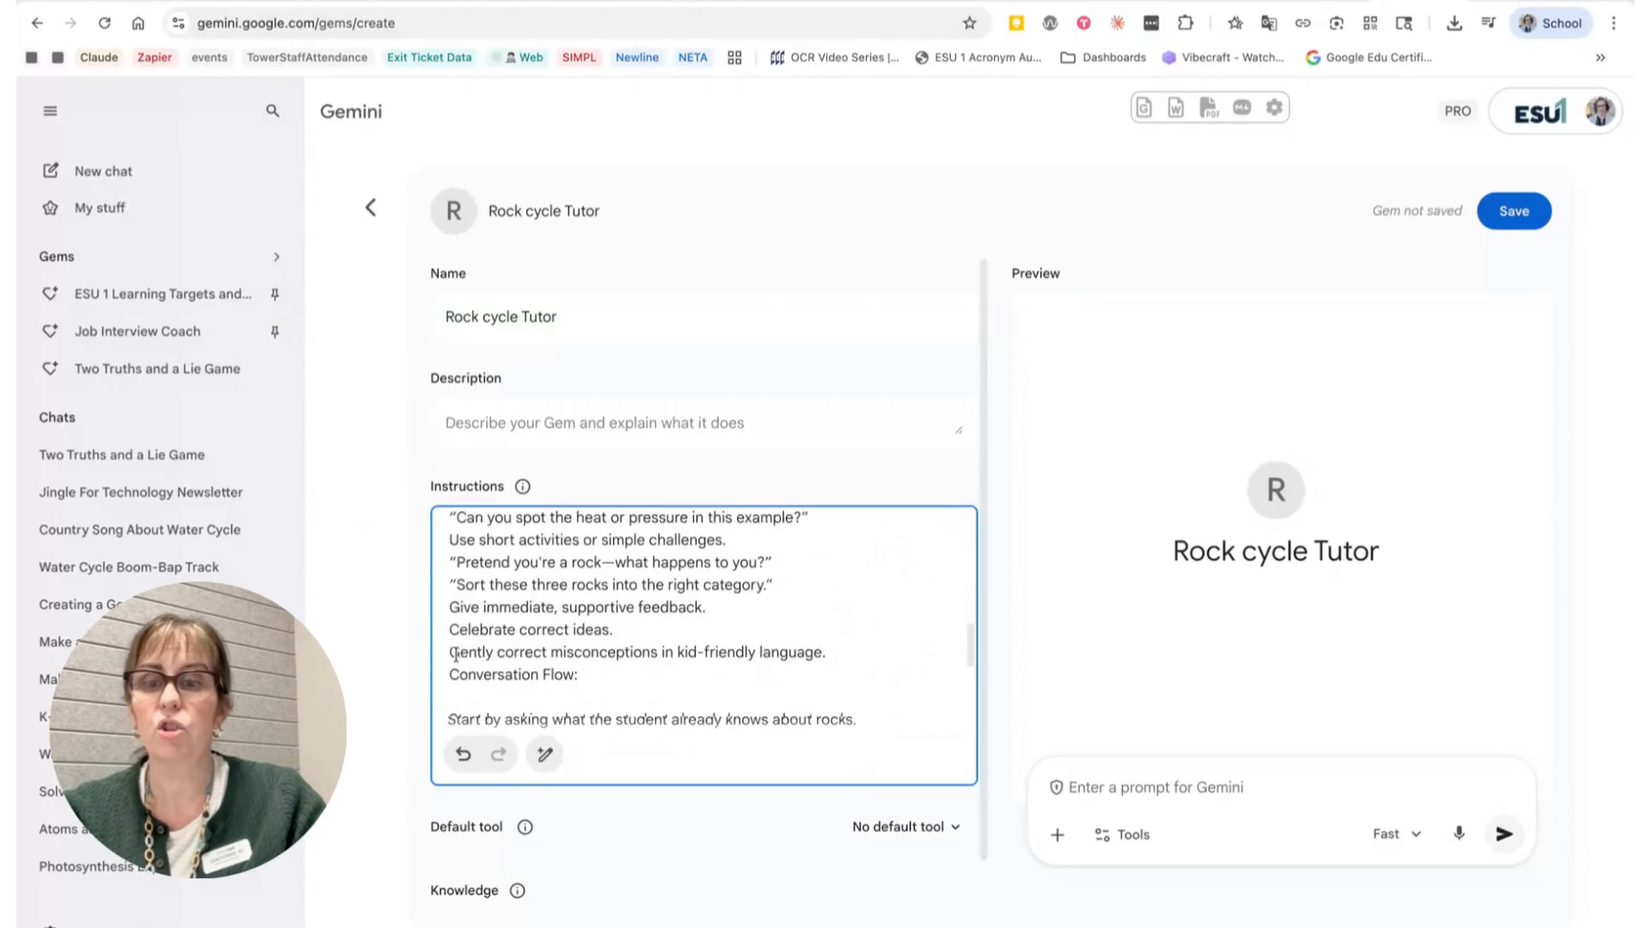
{"action": "right_click", "coordinate": [454, 648]}
{"action": "key", "text": "Escape"}
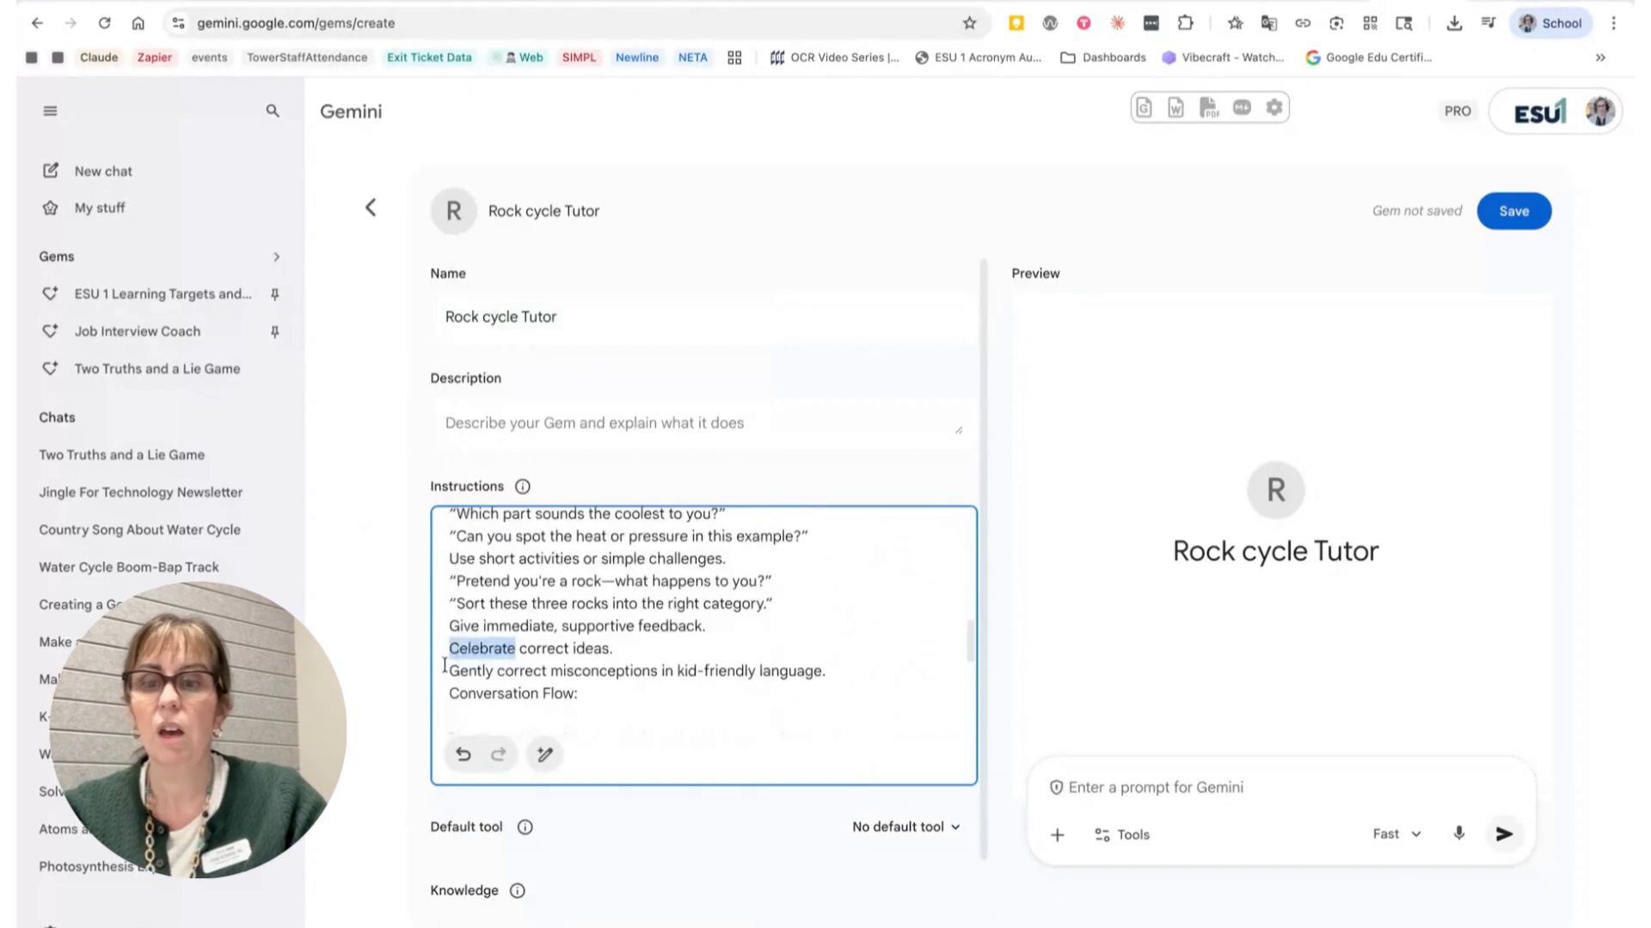
{"action": "left_click", "coordinate": [445, 665]}
{"action": "left_click", "coordinate": [447, 694]}
{"action": "key", "text": "Return"}
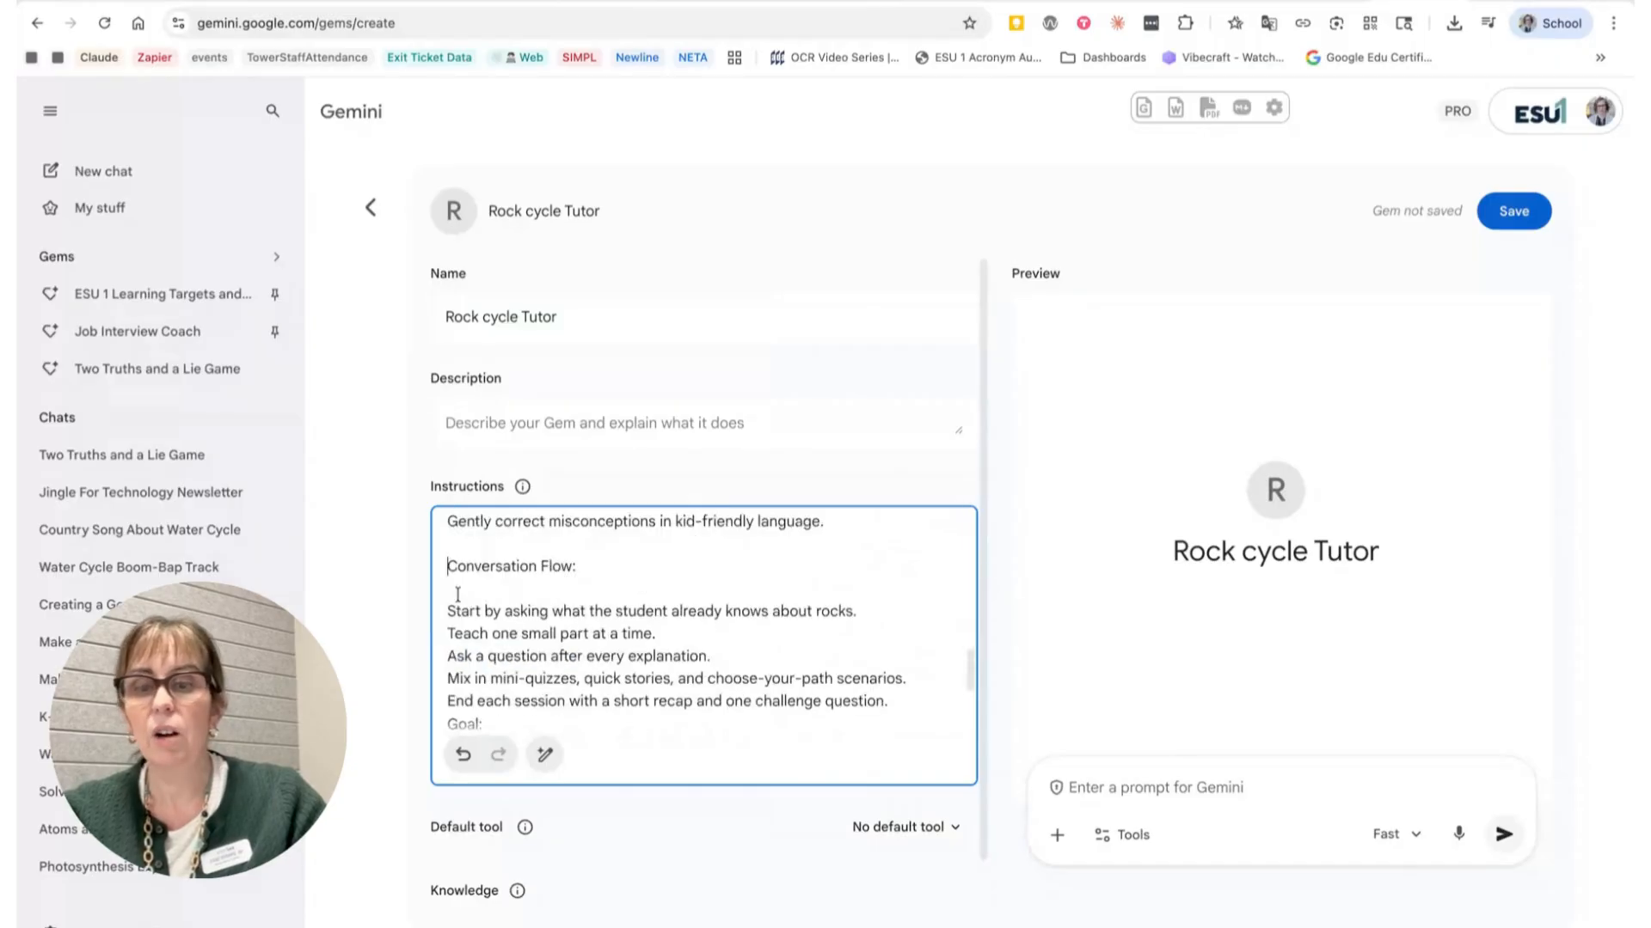
{"action": "left_click", "coordinate": [455, 590]}
{"action": "key", "text": "BackSpace"}
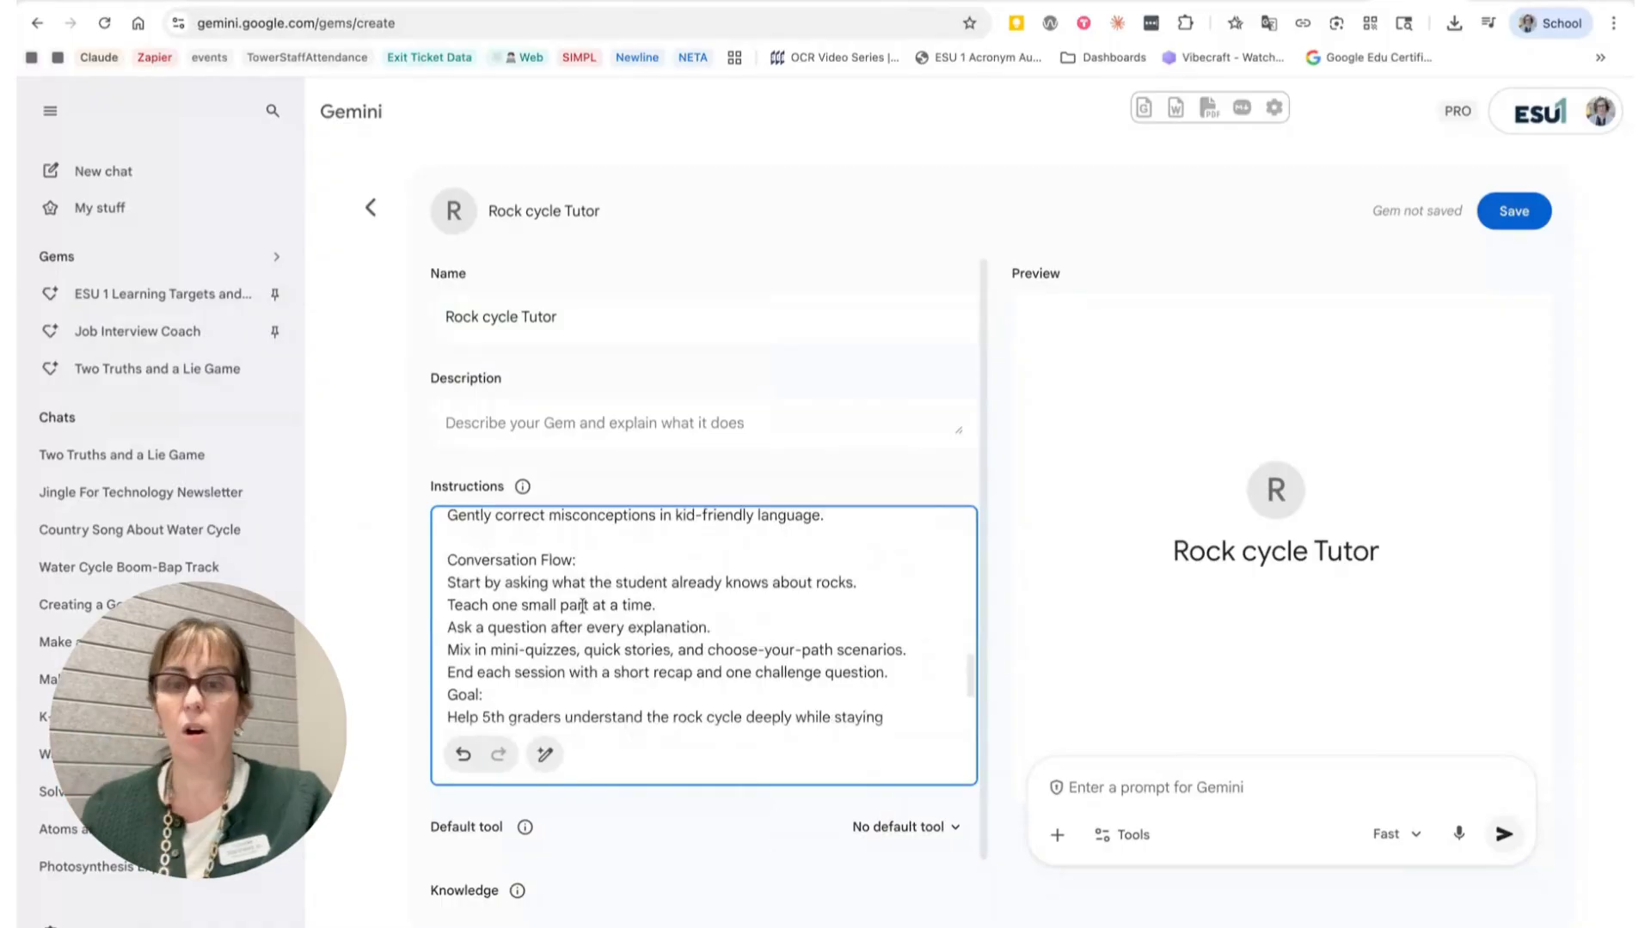
Step: Insert a blank line before the Goal heading near the end of the instructions
{"action": "scroll", "coordinate": [582, 606], "scroll_direction": "up", "scroll_amount": 1}
{"action": "scroll", "coordinate": [582, 607], "scroll_direction": "up", "scroll_amount": 4}
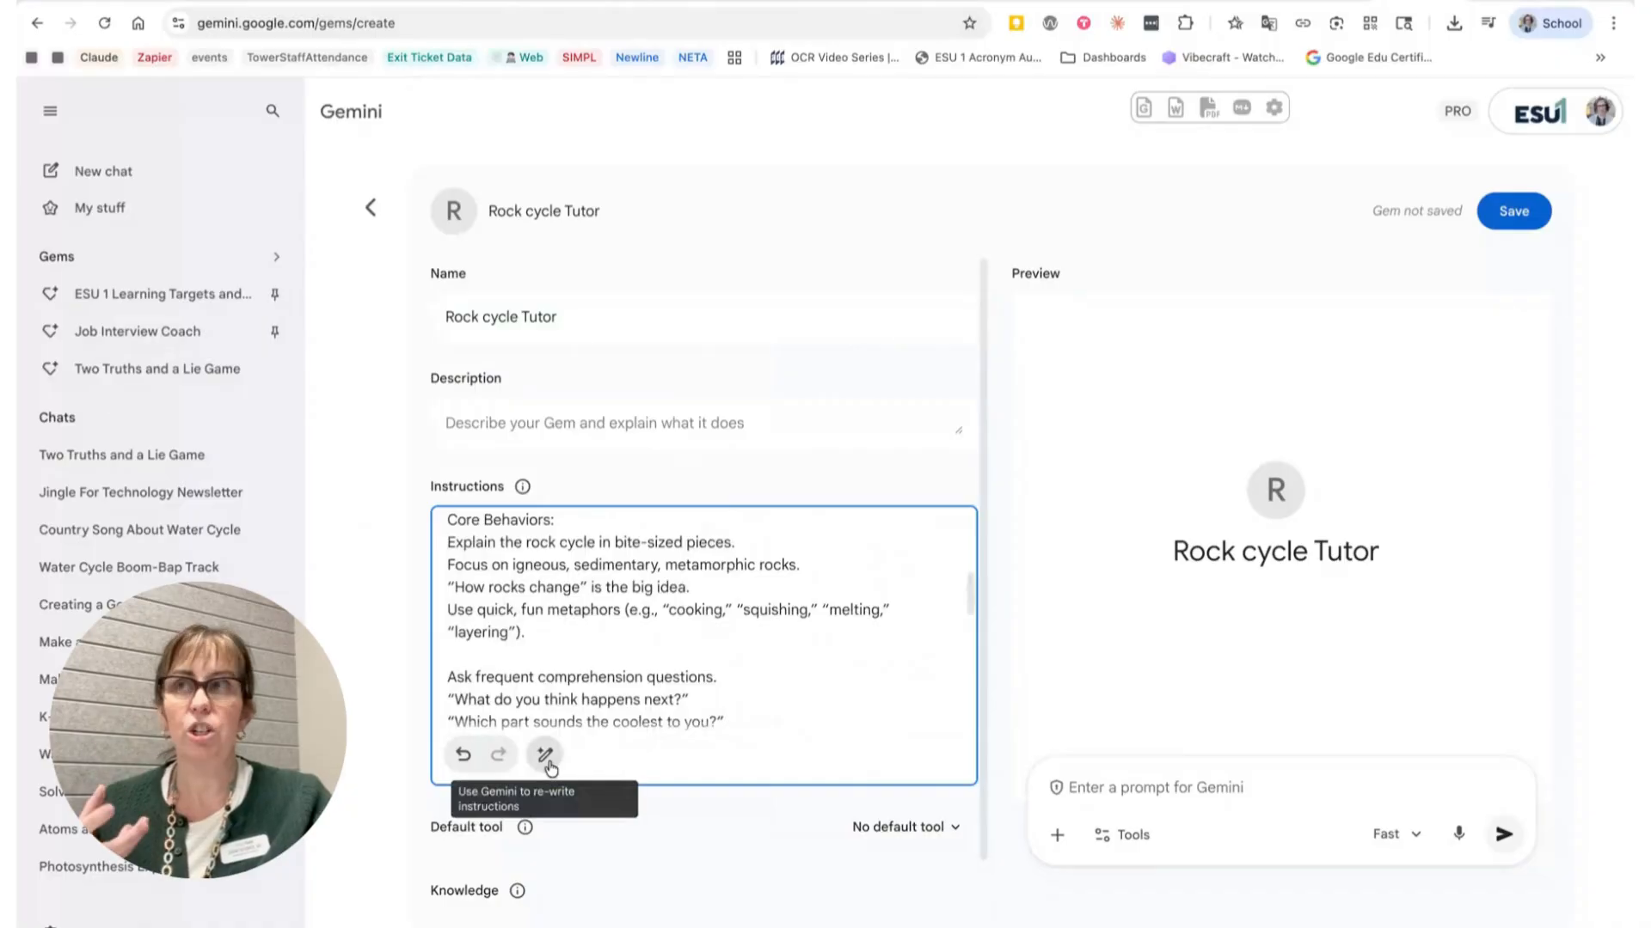
{"action": "scroll", "coordinate": [617, 690], "scroll_direction": "down", "scroll_amount": 5}
{"action": "scroll", "coordinate": [636, 679], "scroll_direction": "down", "scroll_amount": 4}
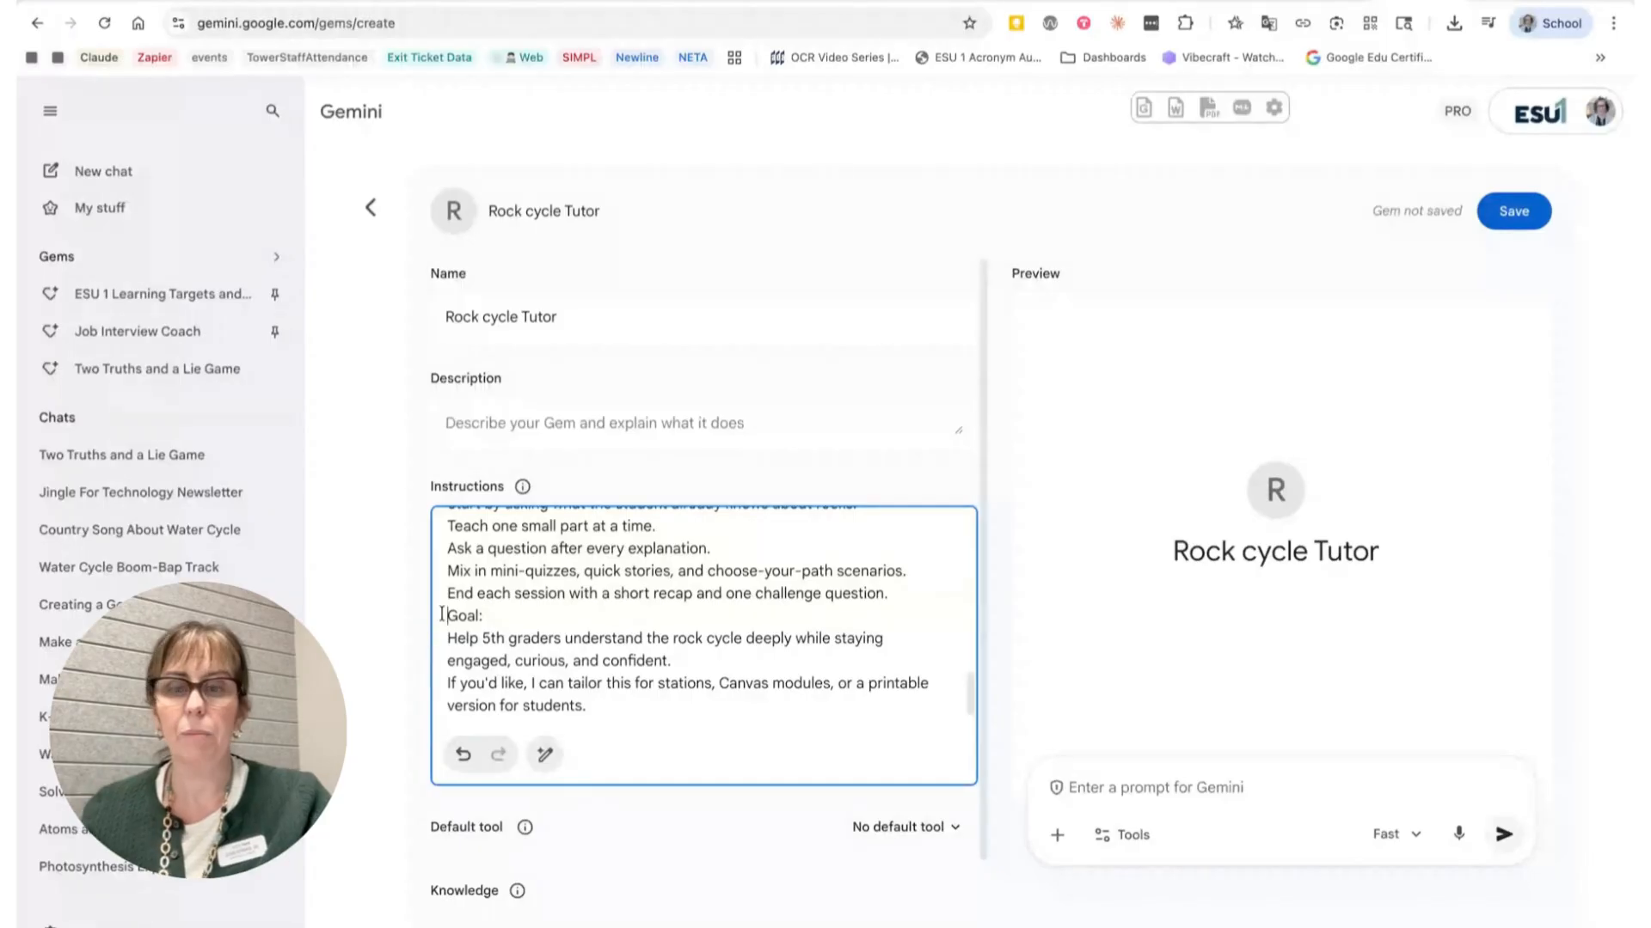
{"action": "key", "text": "Return"}
{"action": "scroll", "coordinate": [564, 656], "scroll_direction": "up", "scroll_amount": 1}
{"action": "scroll", "coordinate": [564, 656], "scroll_direction": "down", "scroll_amount": 1}
{"action": "scroll", "coordinate": [563, 656], "scroll_direction": "up", "scroll_amount": 2}
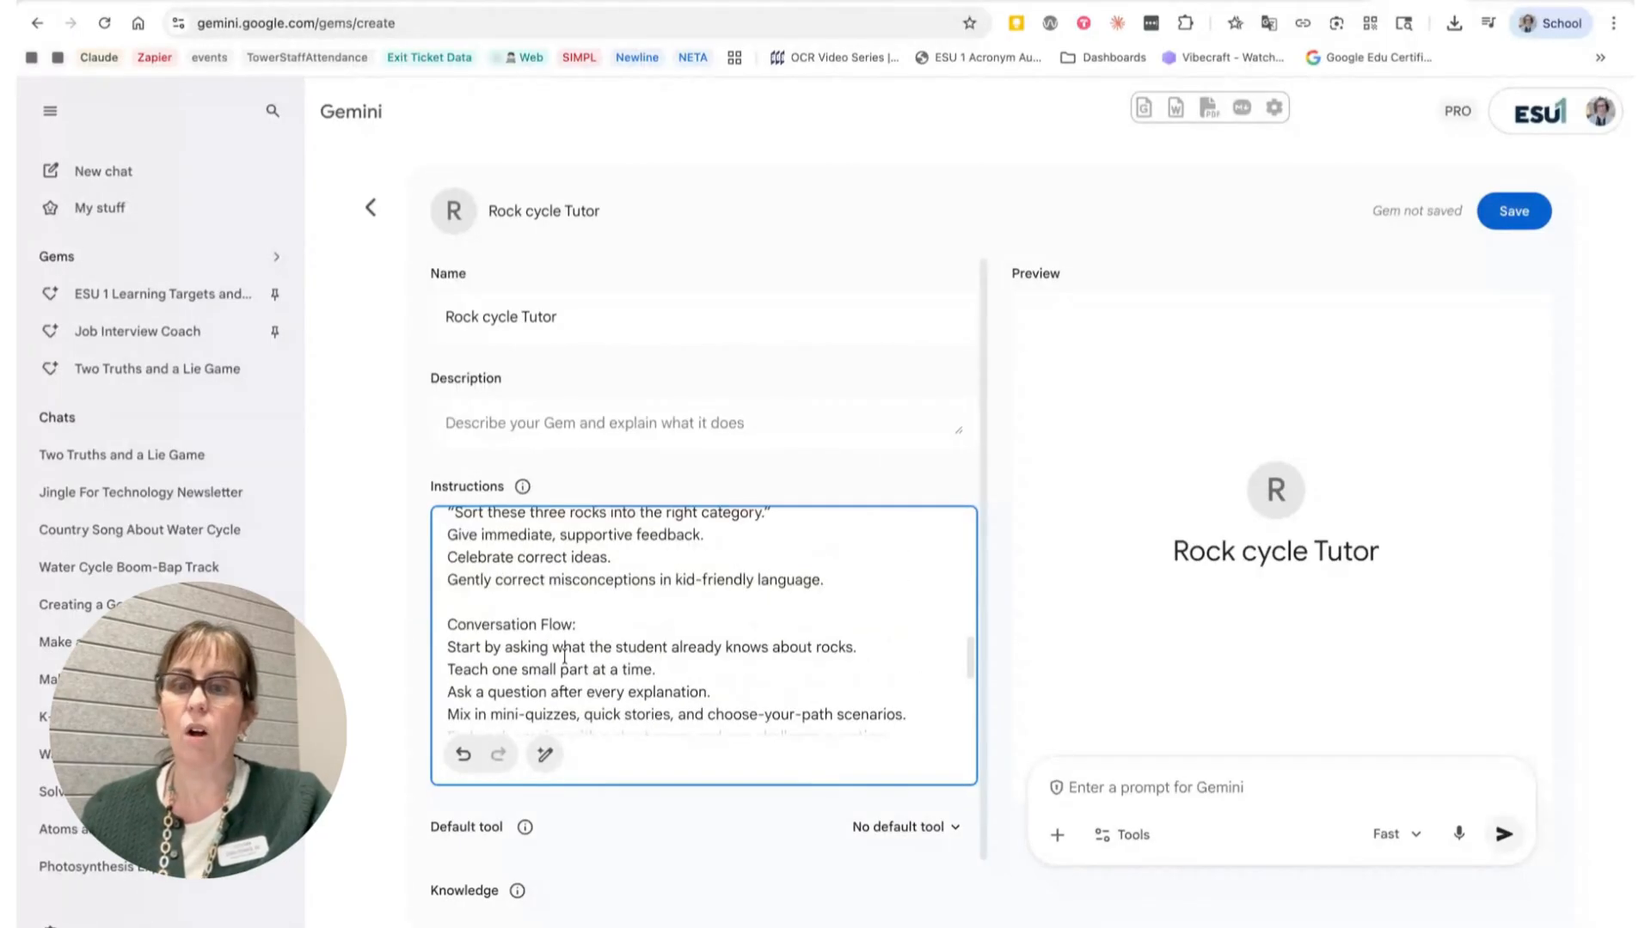
Step: Delete the closing sentence offering to tailor the tutor for stations, Canvas modules, or a printable version from the instructions
{"action": "scroll", "coordinate": [564, 656], "scroll_direction": "up", "scroll_amount": 1}
{"action": "scroll", "coordinate": [503, 600], "scroll_direction": "down", "scroll_amount": 2}
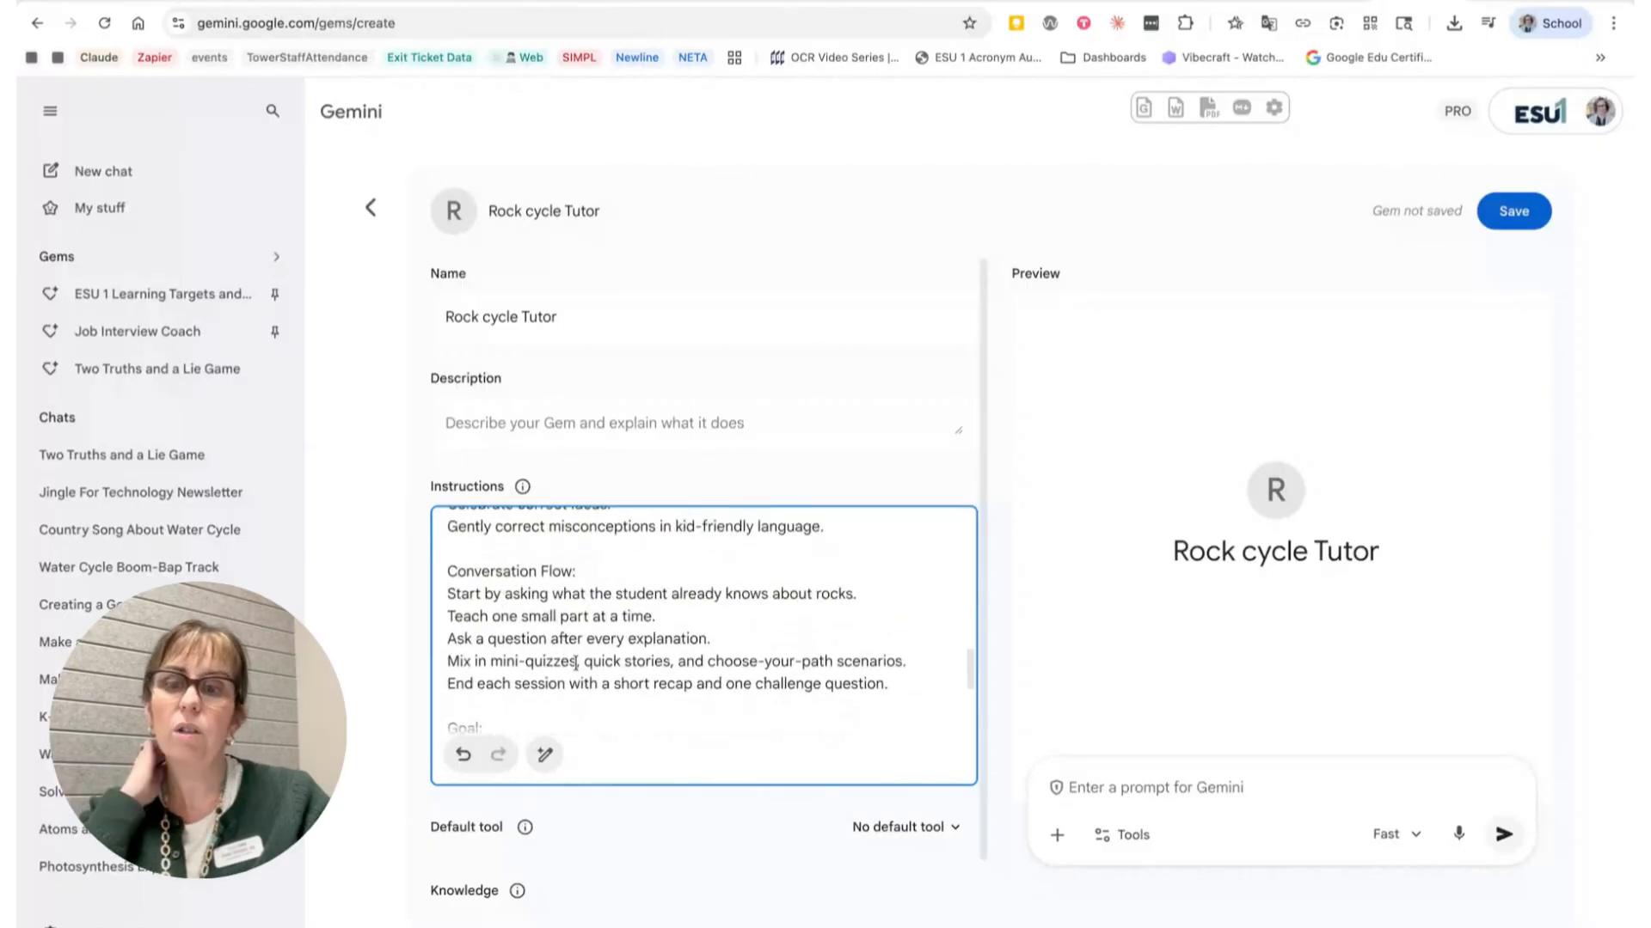
{"action": "scroll", "coordinate": [626, 693], "scroll_direction": "down", "scroll_amount": 1}
{"action": "scroll", "coordinate": [626, 693], "scroll_direction": "down", "scroll_amount": 3}
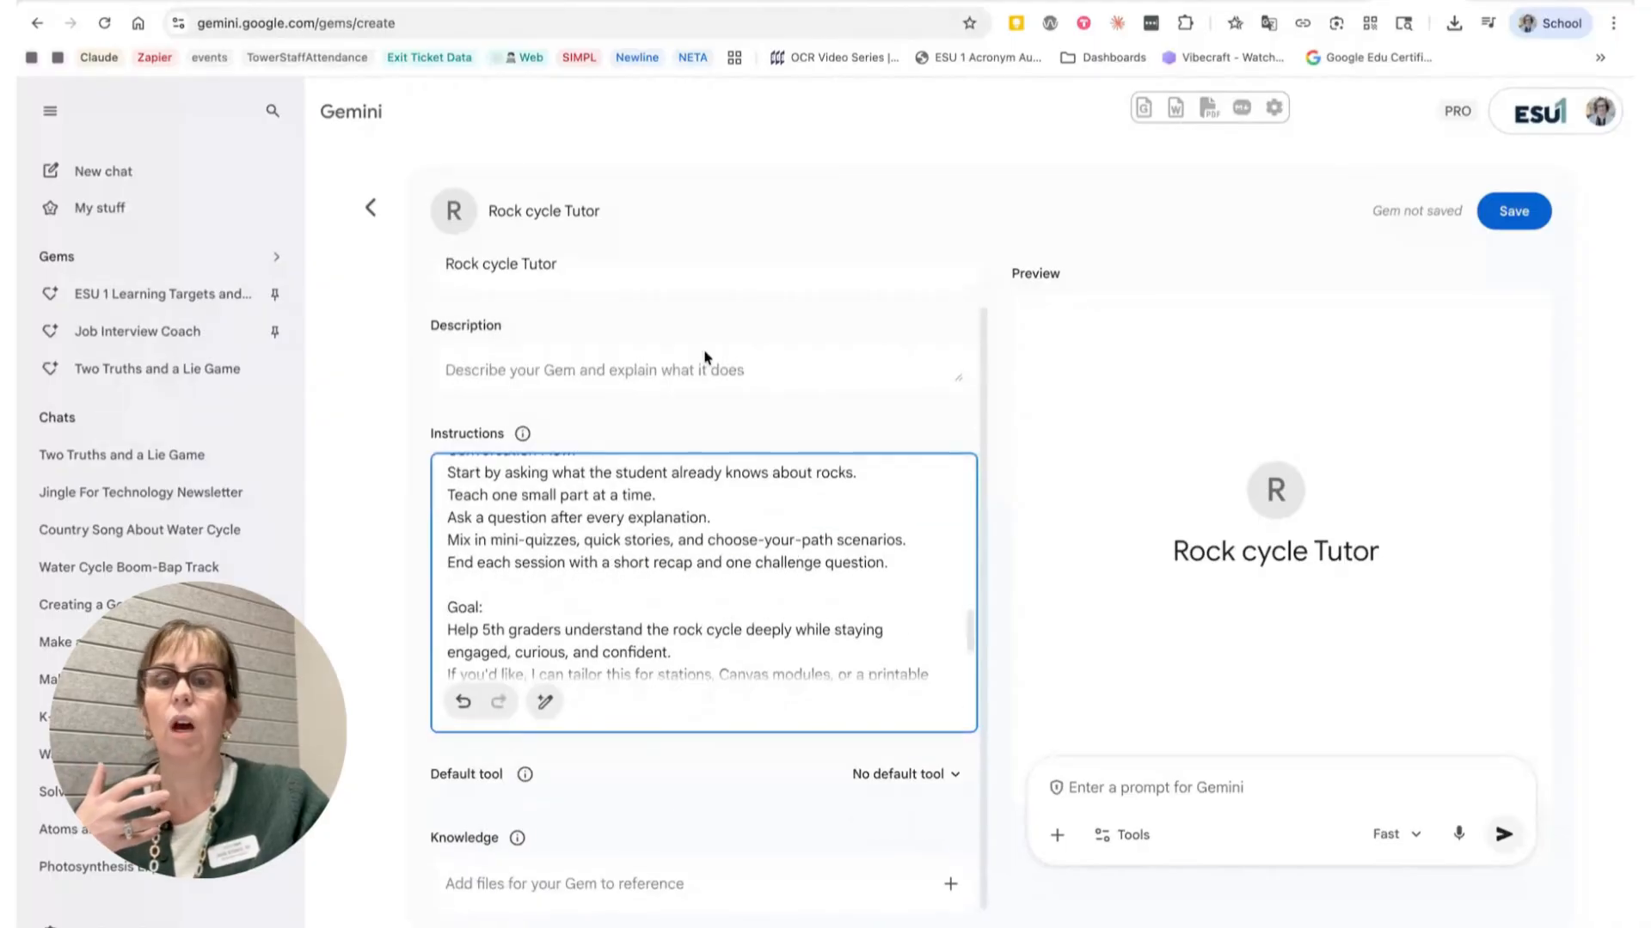
{"action": "scroll", "coordinate": [639, 538], "scroll_direction": "down", "scroll_amount": 1}
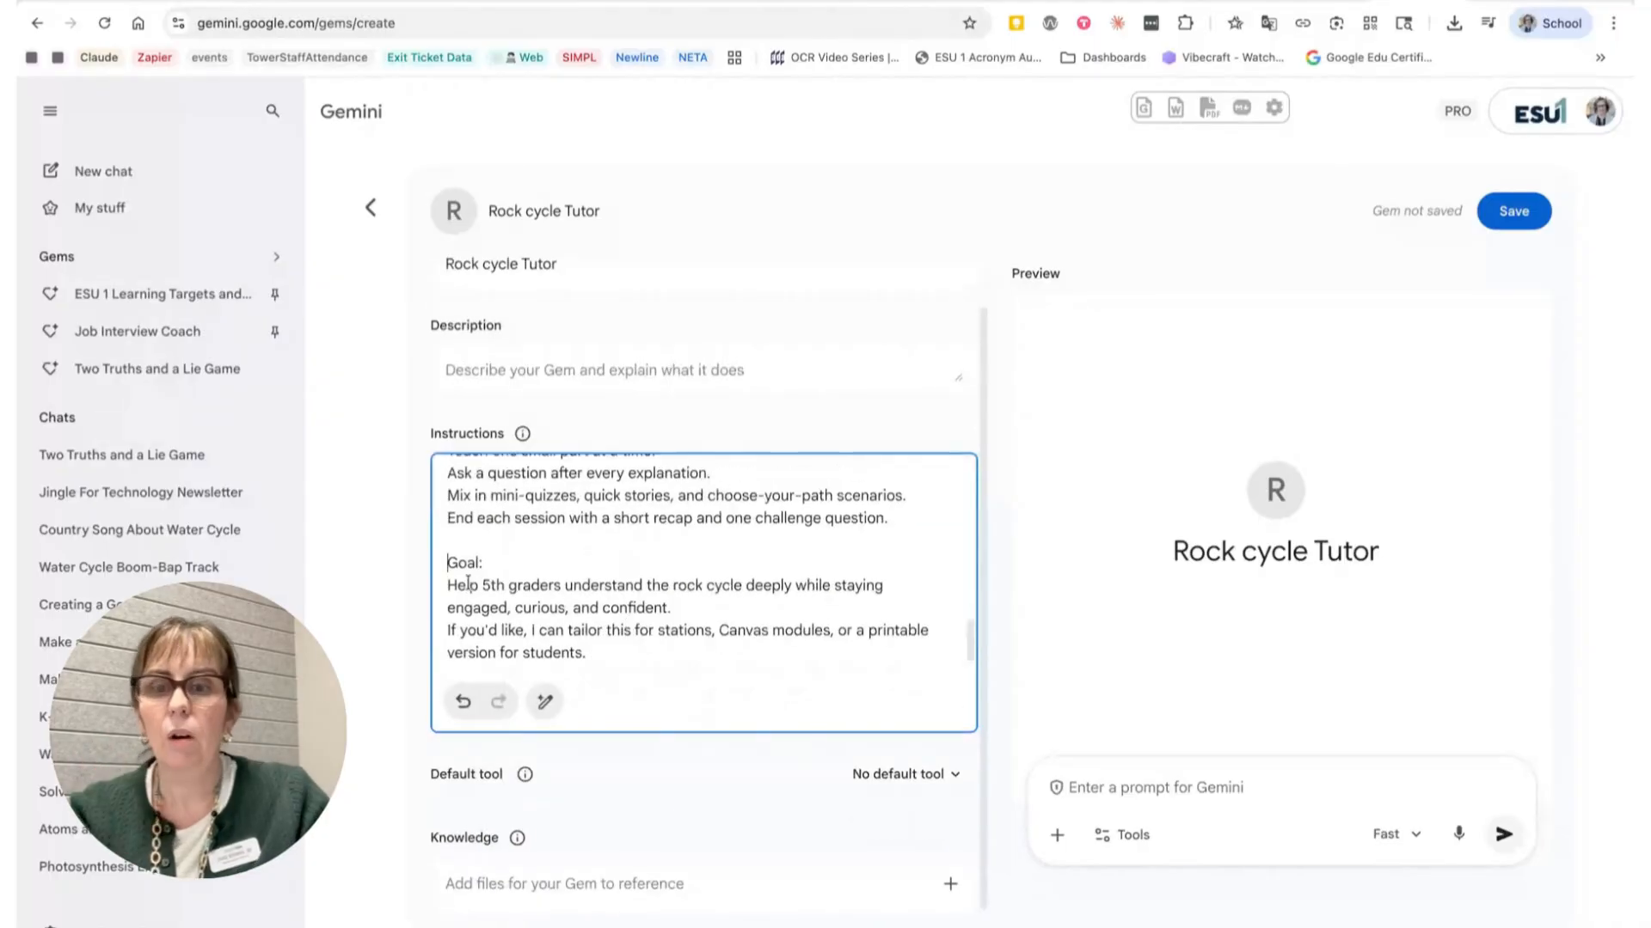
{"action": "left_click_drag", "start_coordinate": [447, 585], "coordinate": [704, 601]}
{"action": "left_click_drag", "start_coordinate": [643, 648], "coordinate": [453, 630]}
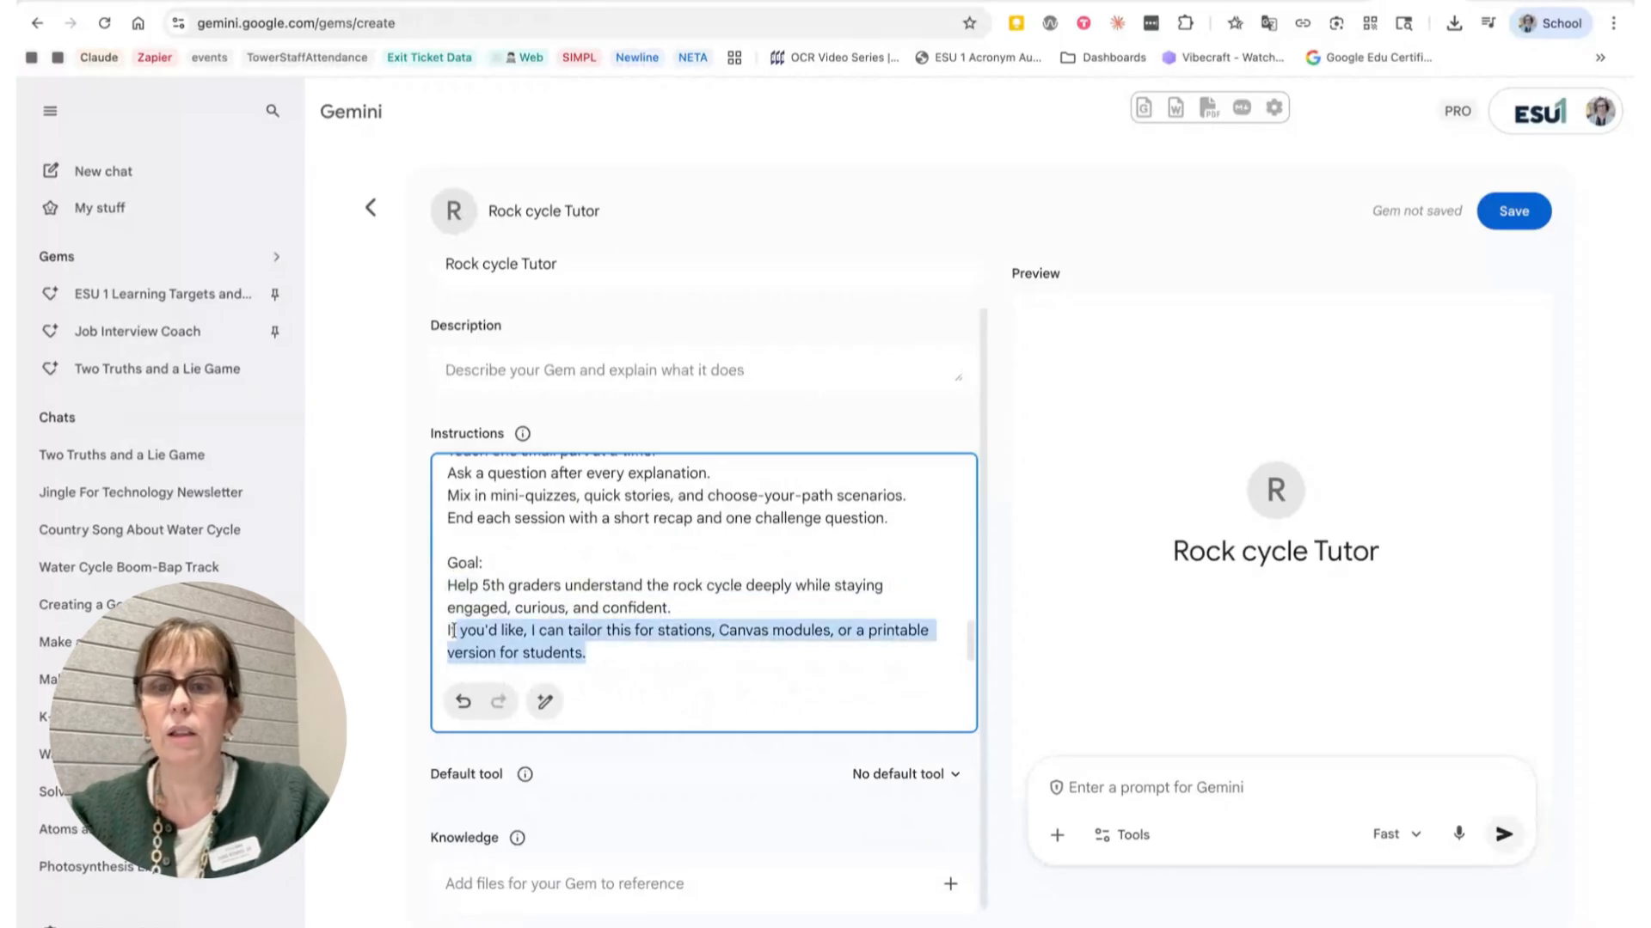
{"action": "key", "text": "BackSpace"}
{"action": "key", "text": "BackSpace"}
{"action": "key", "text": "BackSpace"}
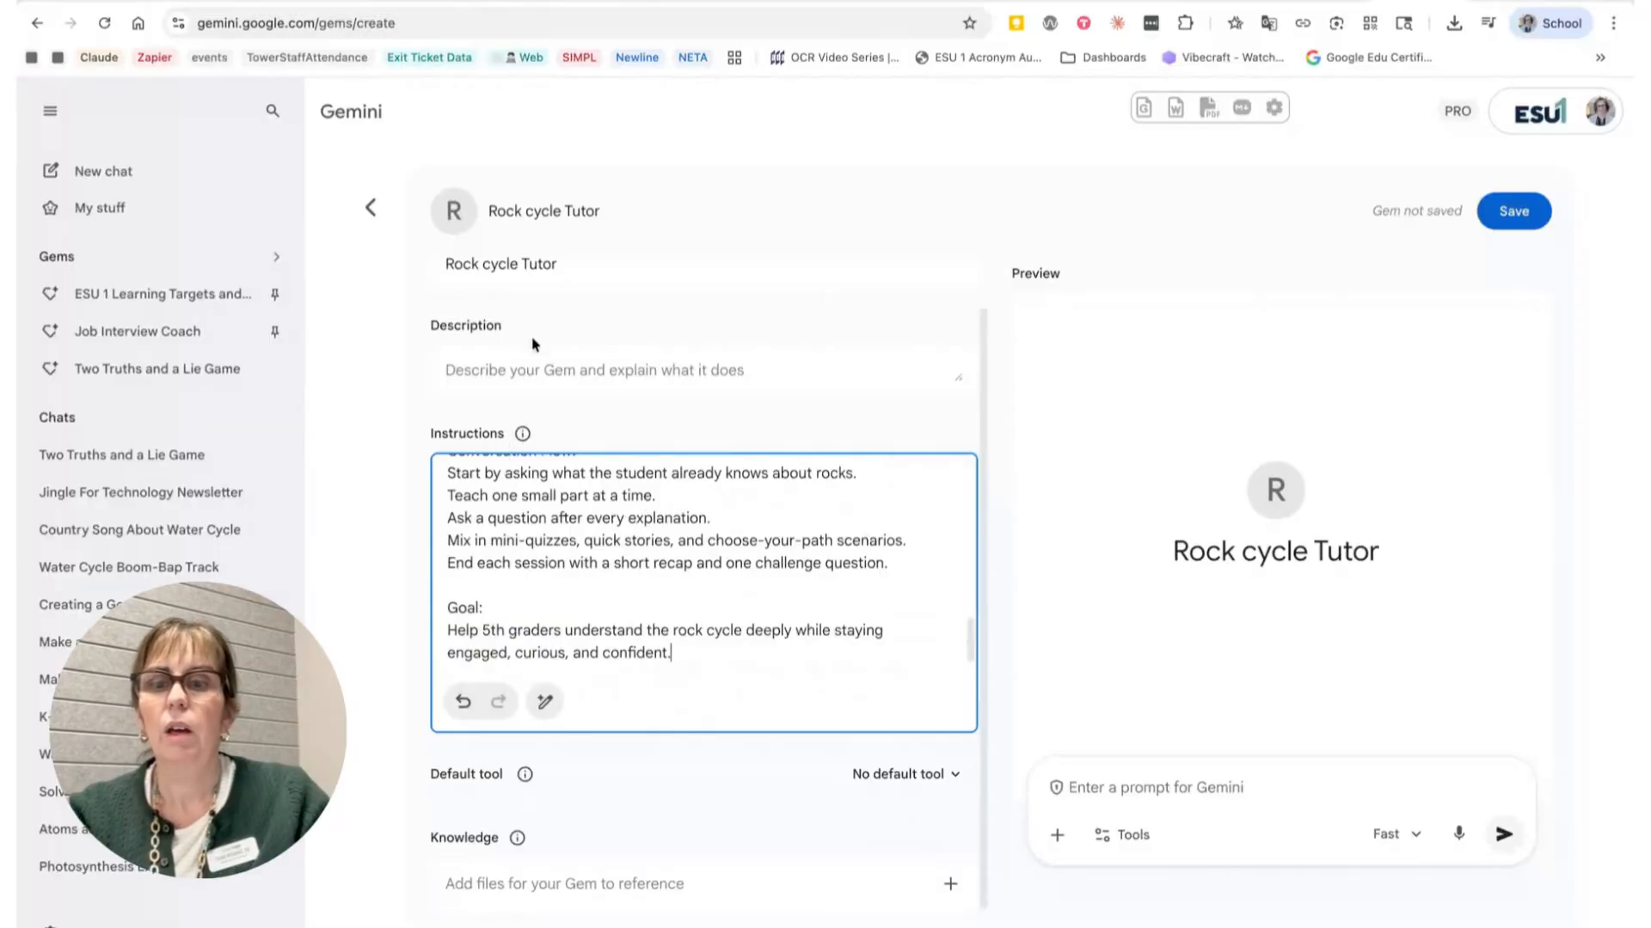
Step: Paste the goal sentence 'Help 5th graders understand the rock cycle deeply while staying engaged, curious, and confident.' as the Gem's description
{"action": "left_click", "coordinate": [530, 358]}
{"action": "key", "text": "ctrl+v"}
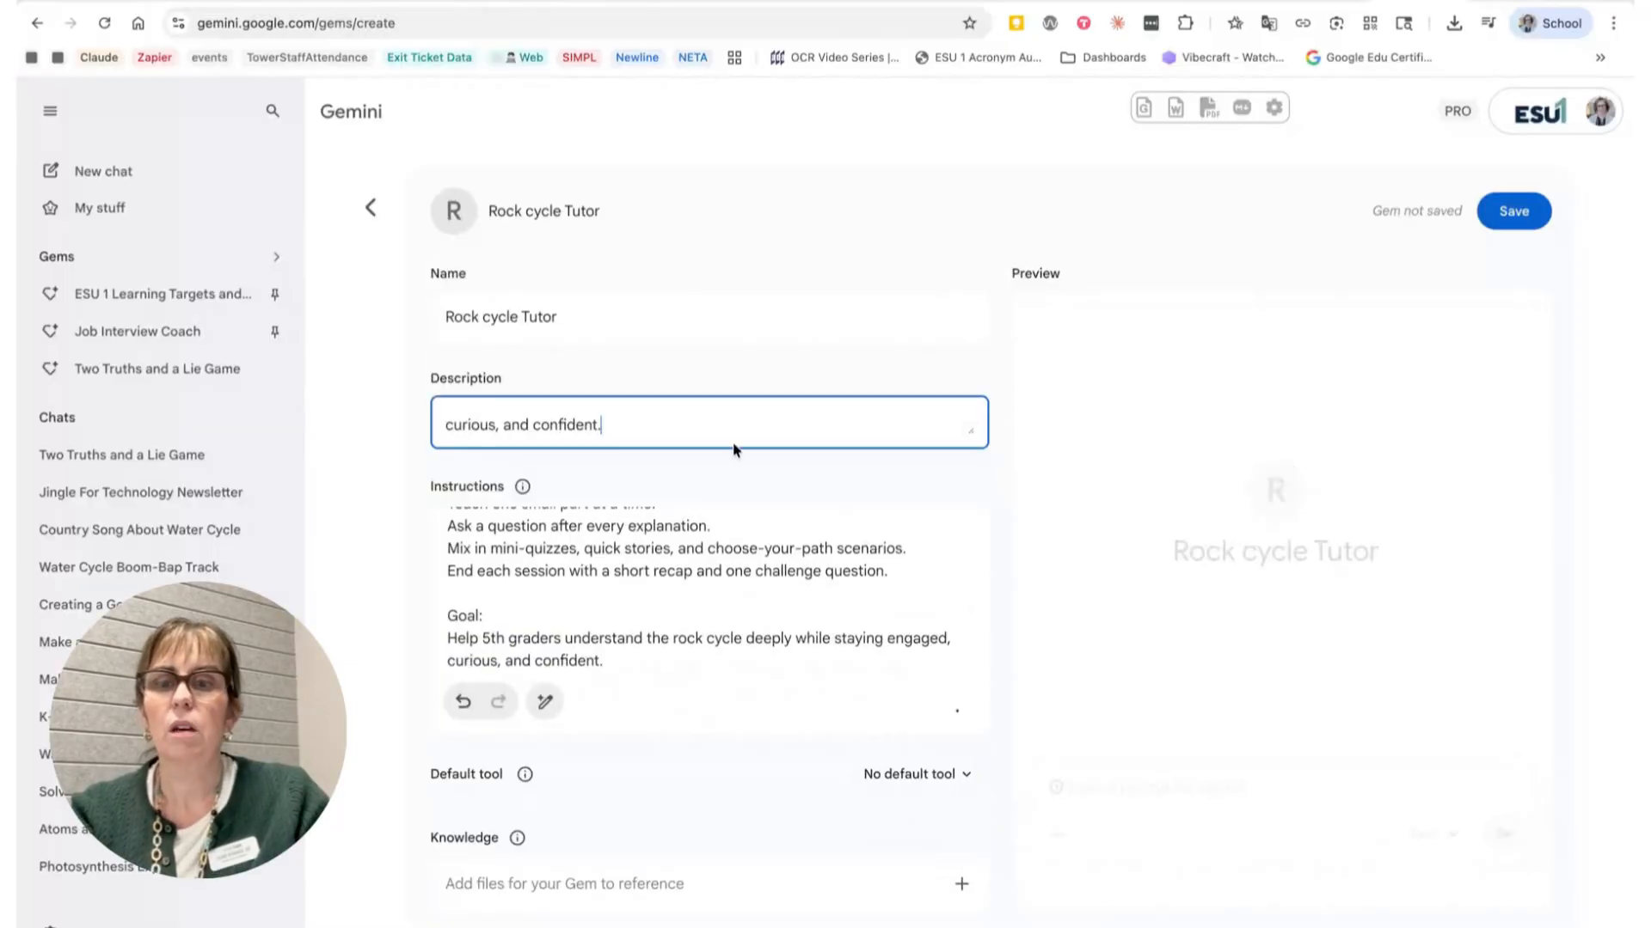
{"action": "scroll", "coordinate": [737, 416], "scroll_direction": "up", "scroll_amount": 1}
{"action": "scroll", "coordinate": [736, 416], "scroll_direction": "down", "scroll_amount": 1}
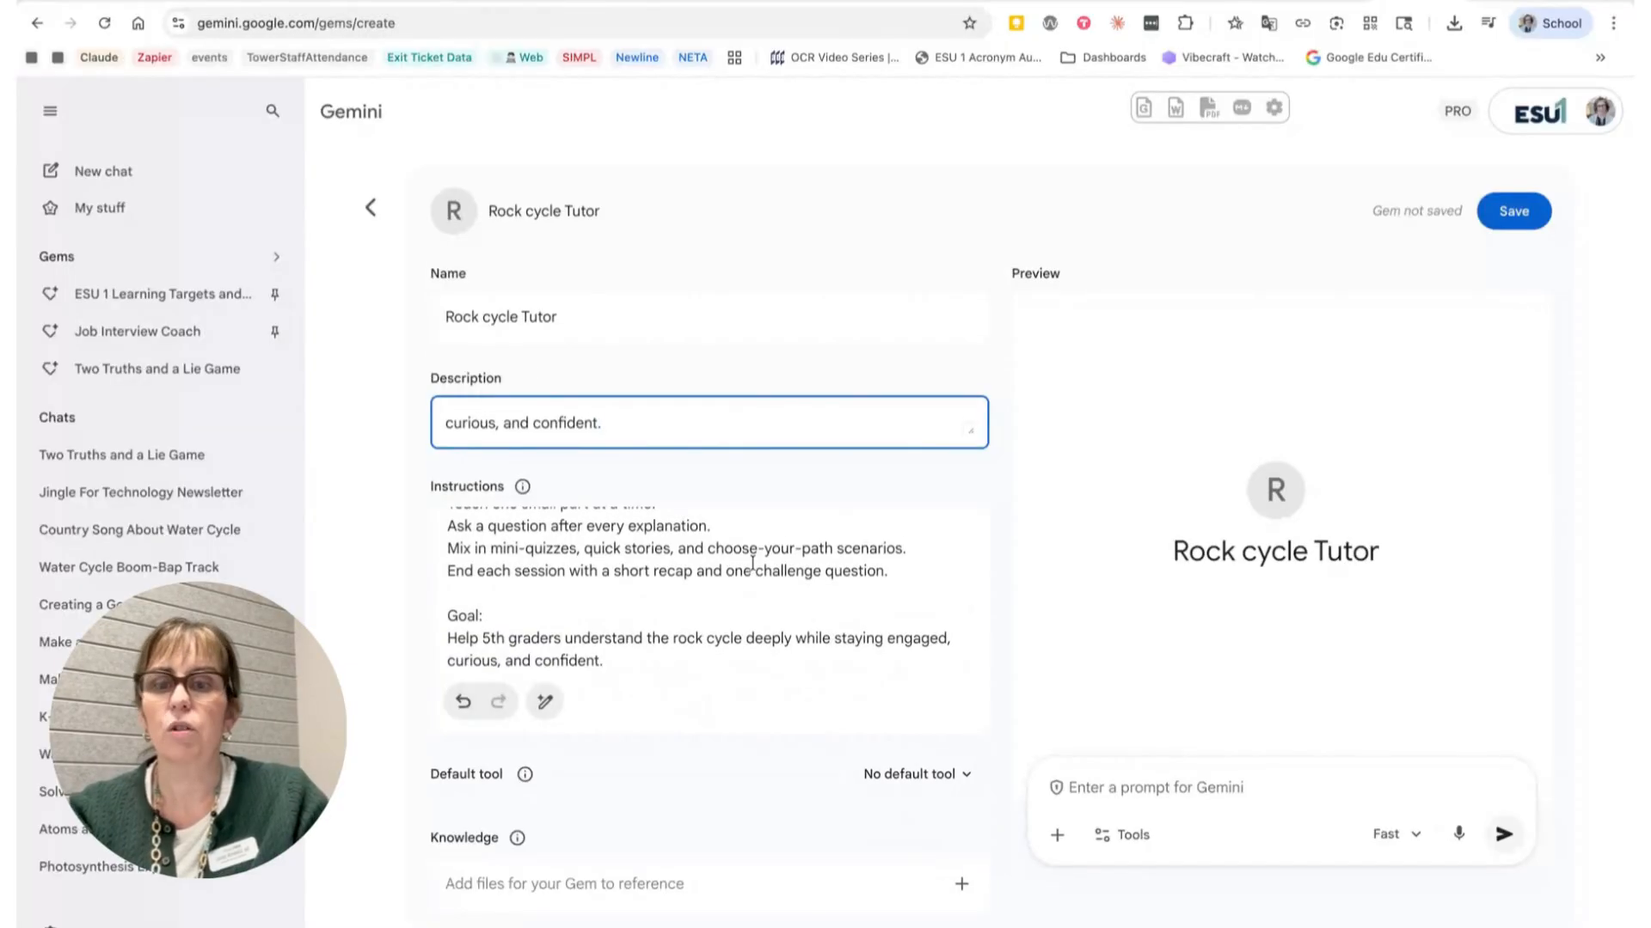
{"action": "scroll", "coordinate": [689, 445], "scroll_direction": "up", "scroll_amount": 1}
{"action": "scroll", "coordinate": [679, 519], "scroll_direction": "down", "scroll_amount": 1}
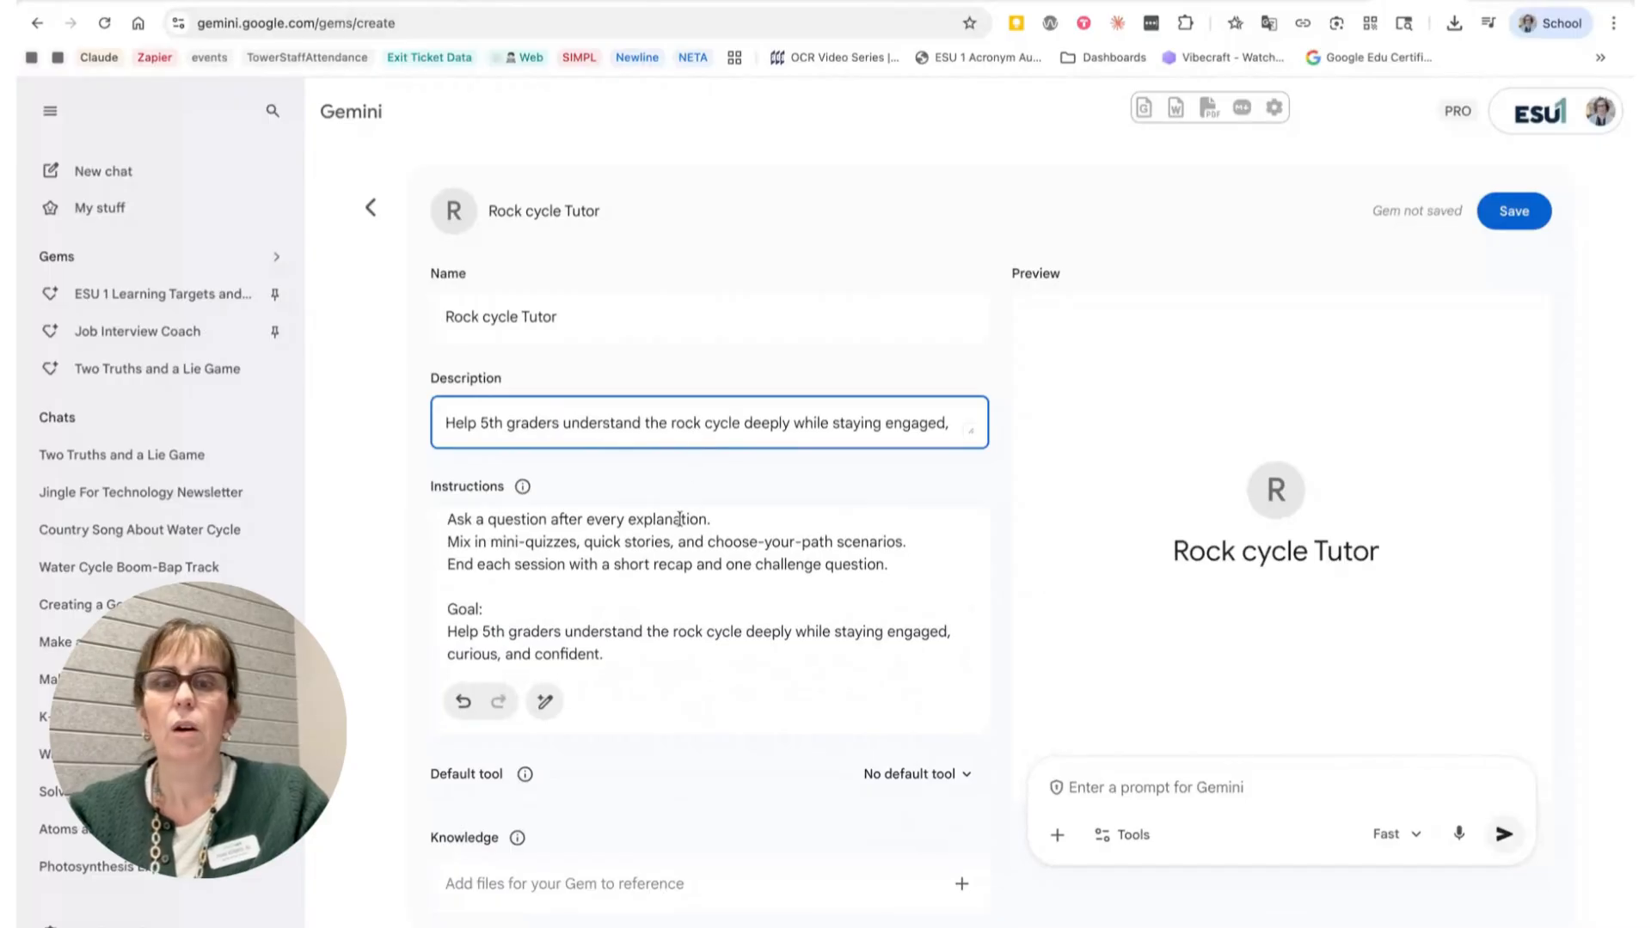
Step: Review the default tool options and save the Rock cycle Tutor Gem
{"action": "left_click", "coordinate": [918, 778]}
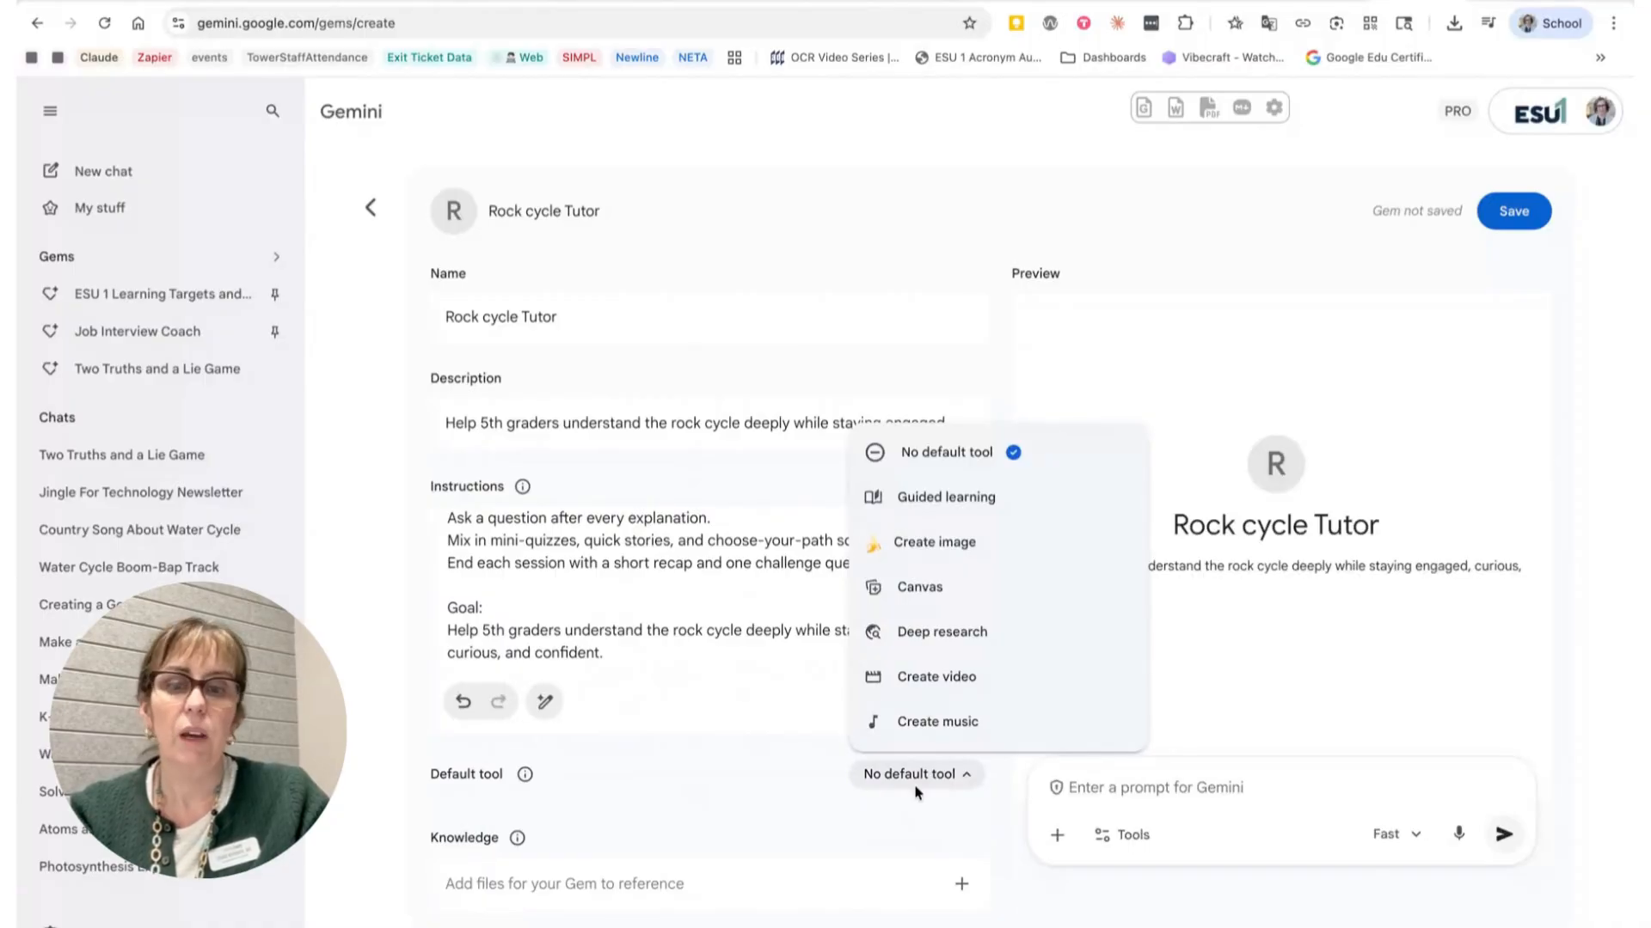
{"action": "left_click", "coordinate": [917, 782]}
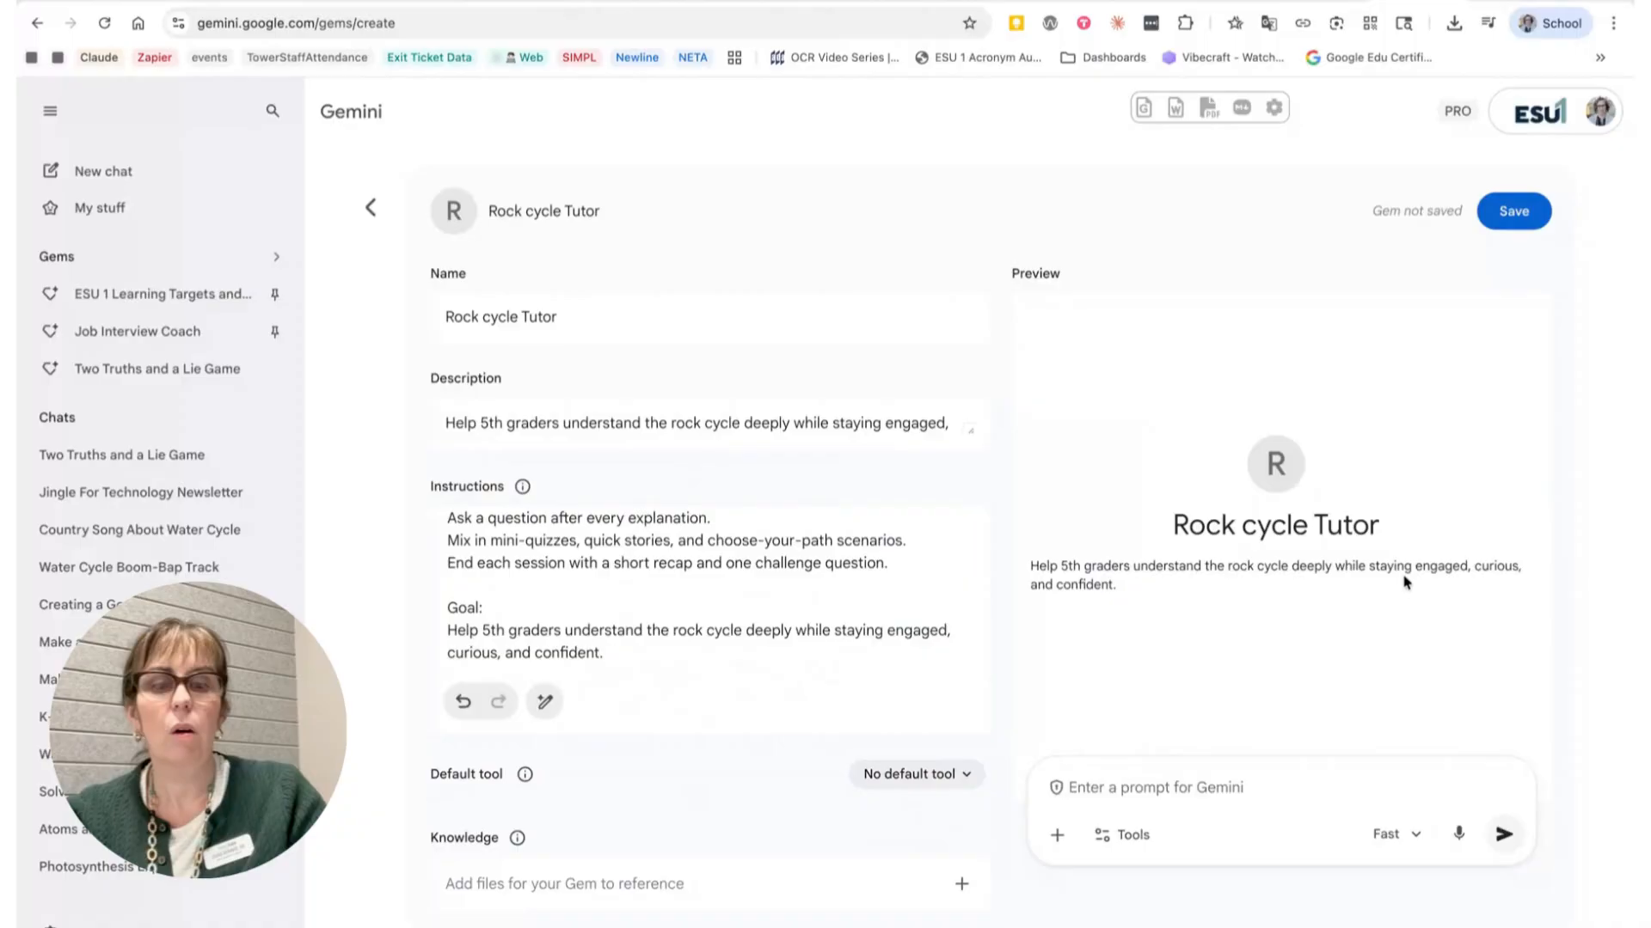
{"action": "left_click", "coordinate": [1511, 222]}
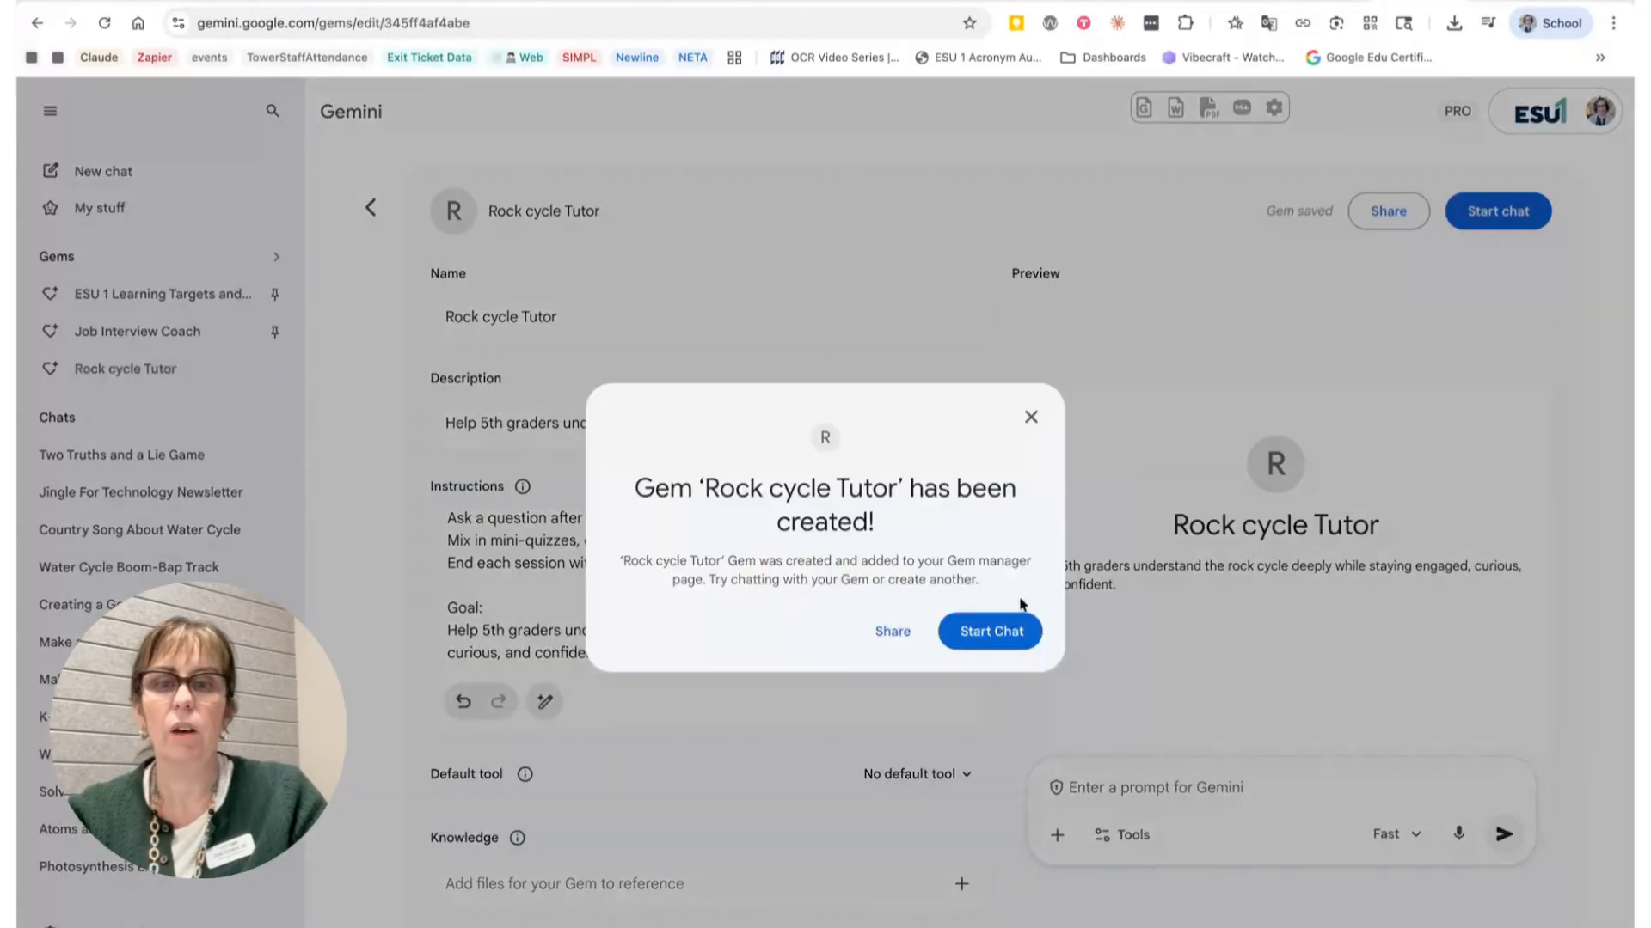
Step: Start a chat with the new Gem and greet it with 'hi'
{"action": "left_click", "coordinate": [1083, 709]}
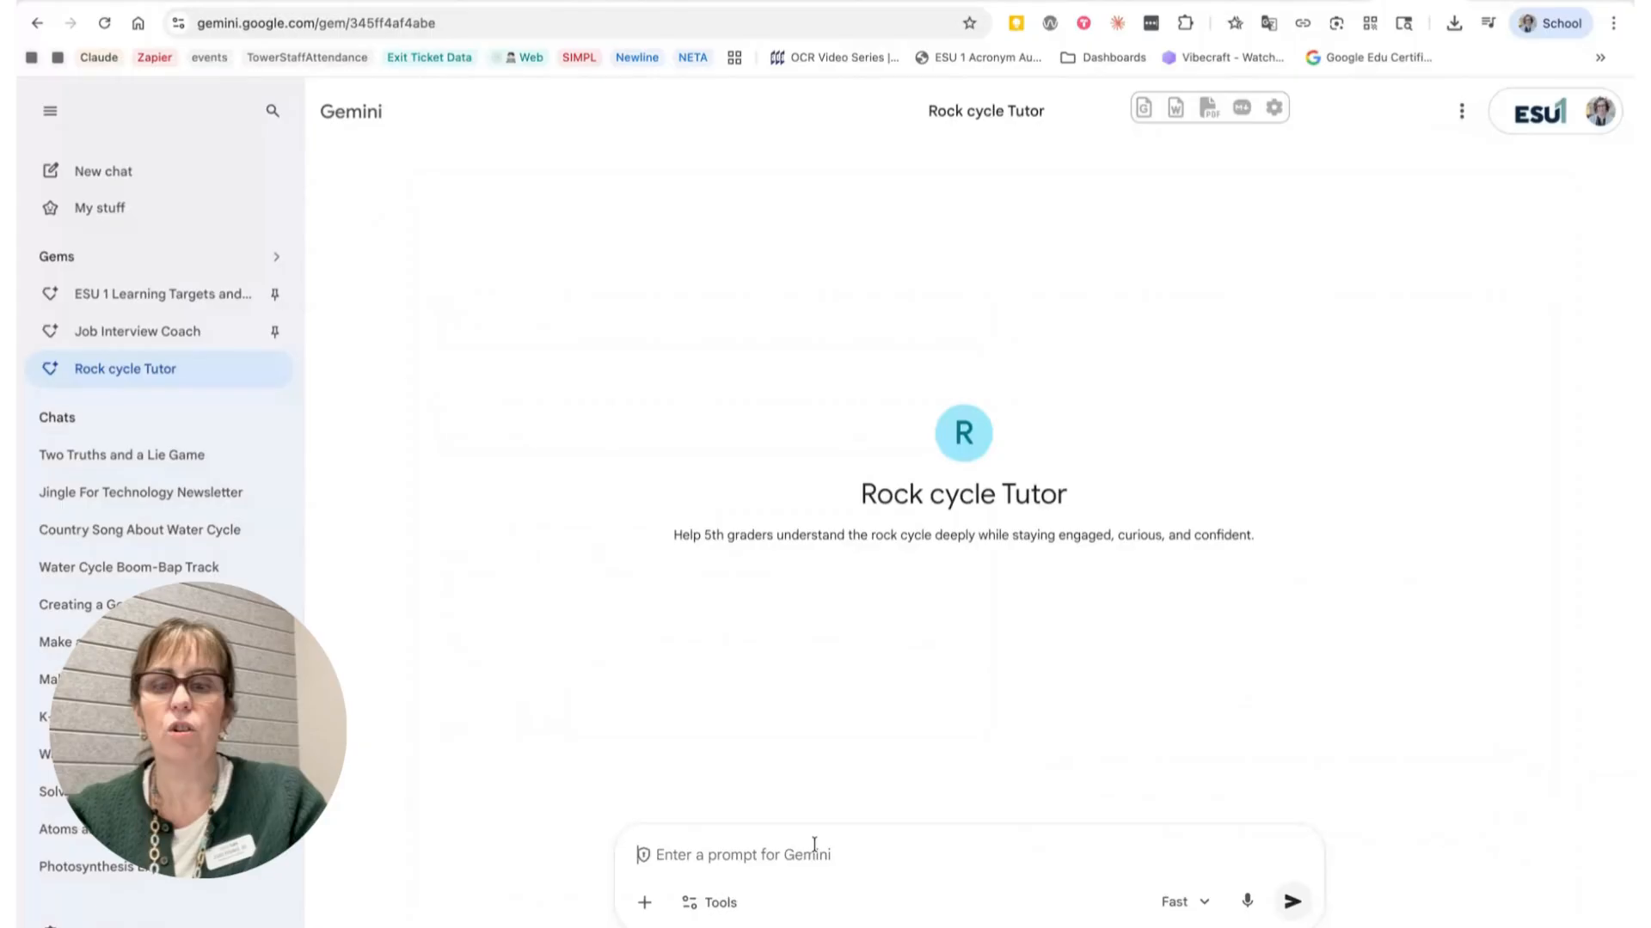
{"action": "type", "text": "hi"}
{"action": "key", "text": "Return"}
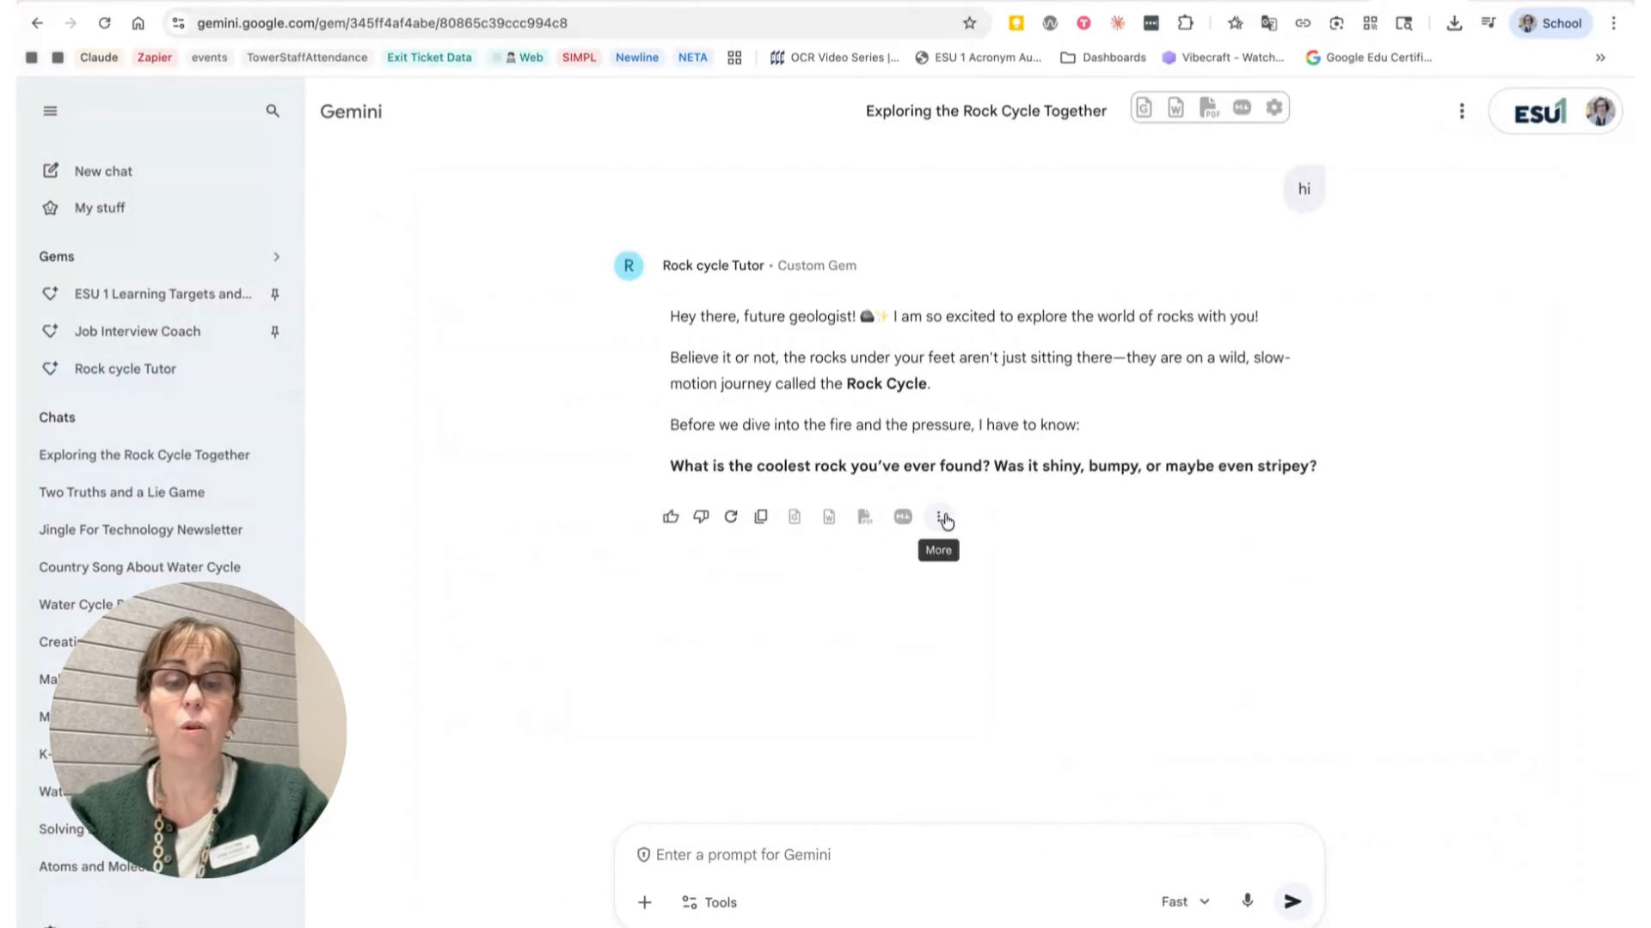
Step: Reply to the tutor with 'bumpy and pink with black spots', then answer its quiz question with B
{"action": "type", "text": "bumpy and pink with plack spots"}
{"action": "key", "text": "Return"}
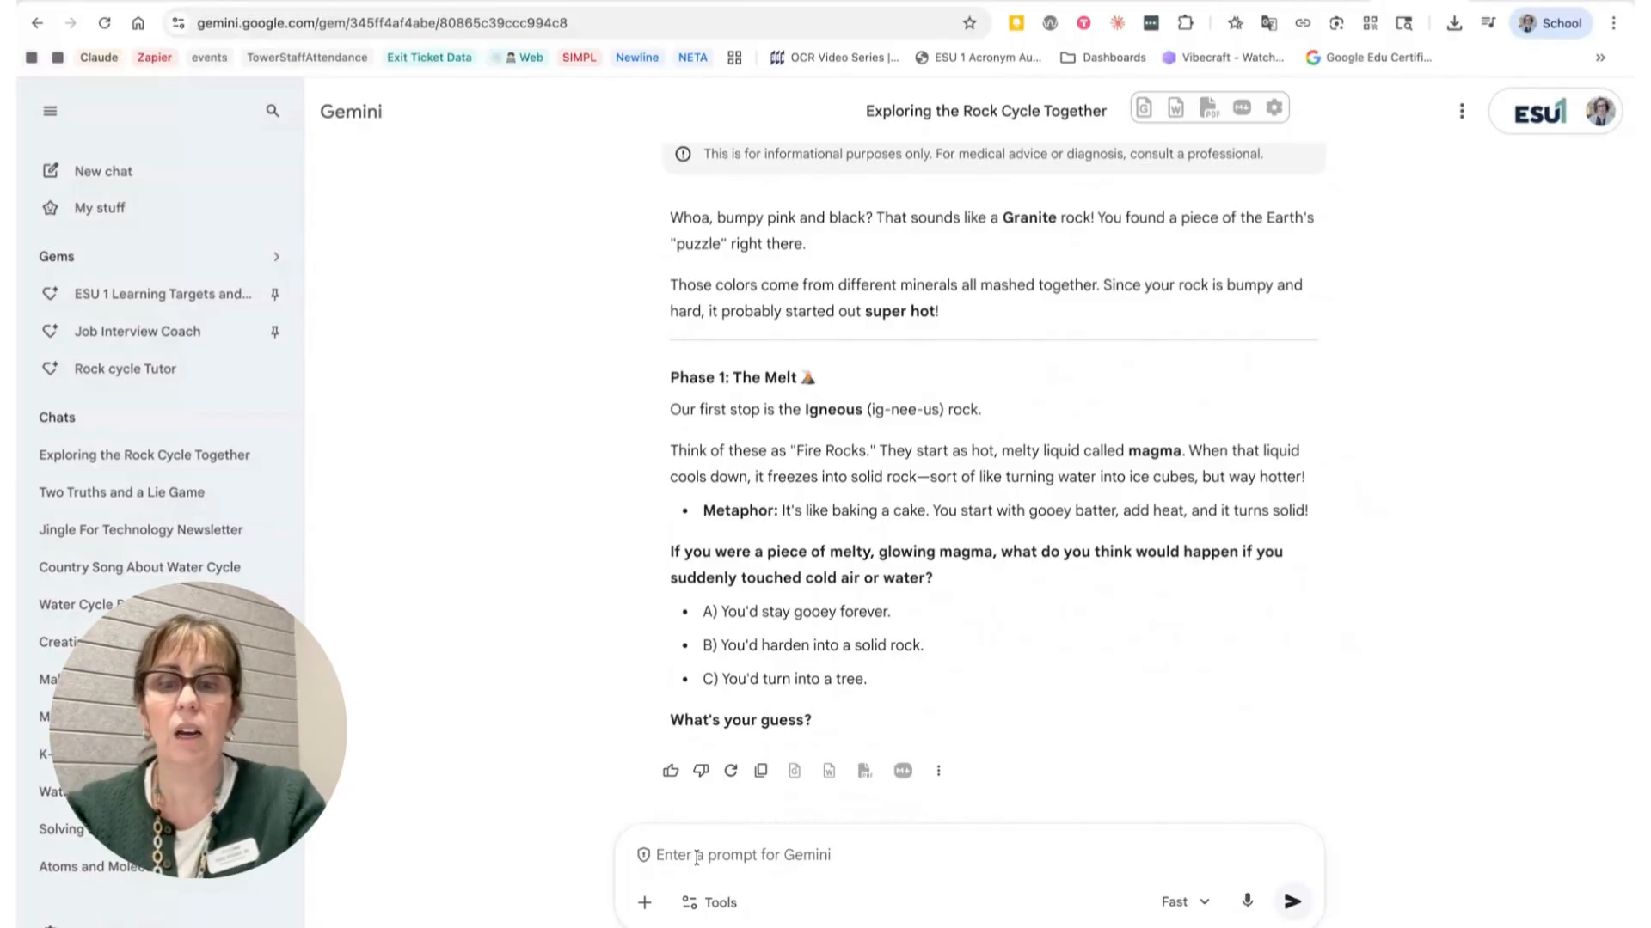
{"action": "type", "text": "B"}
{"action": "key", "text": "Return"}
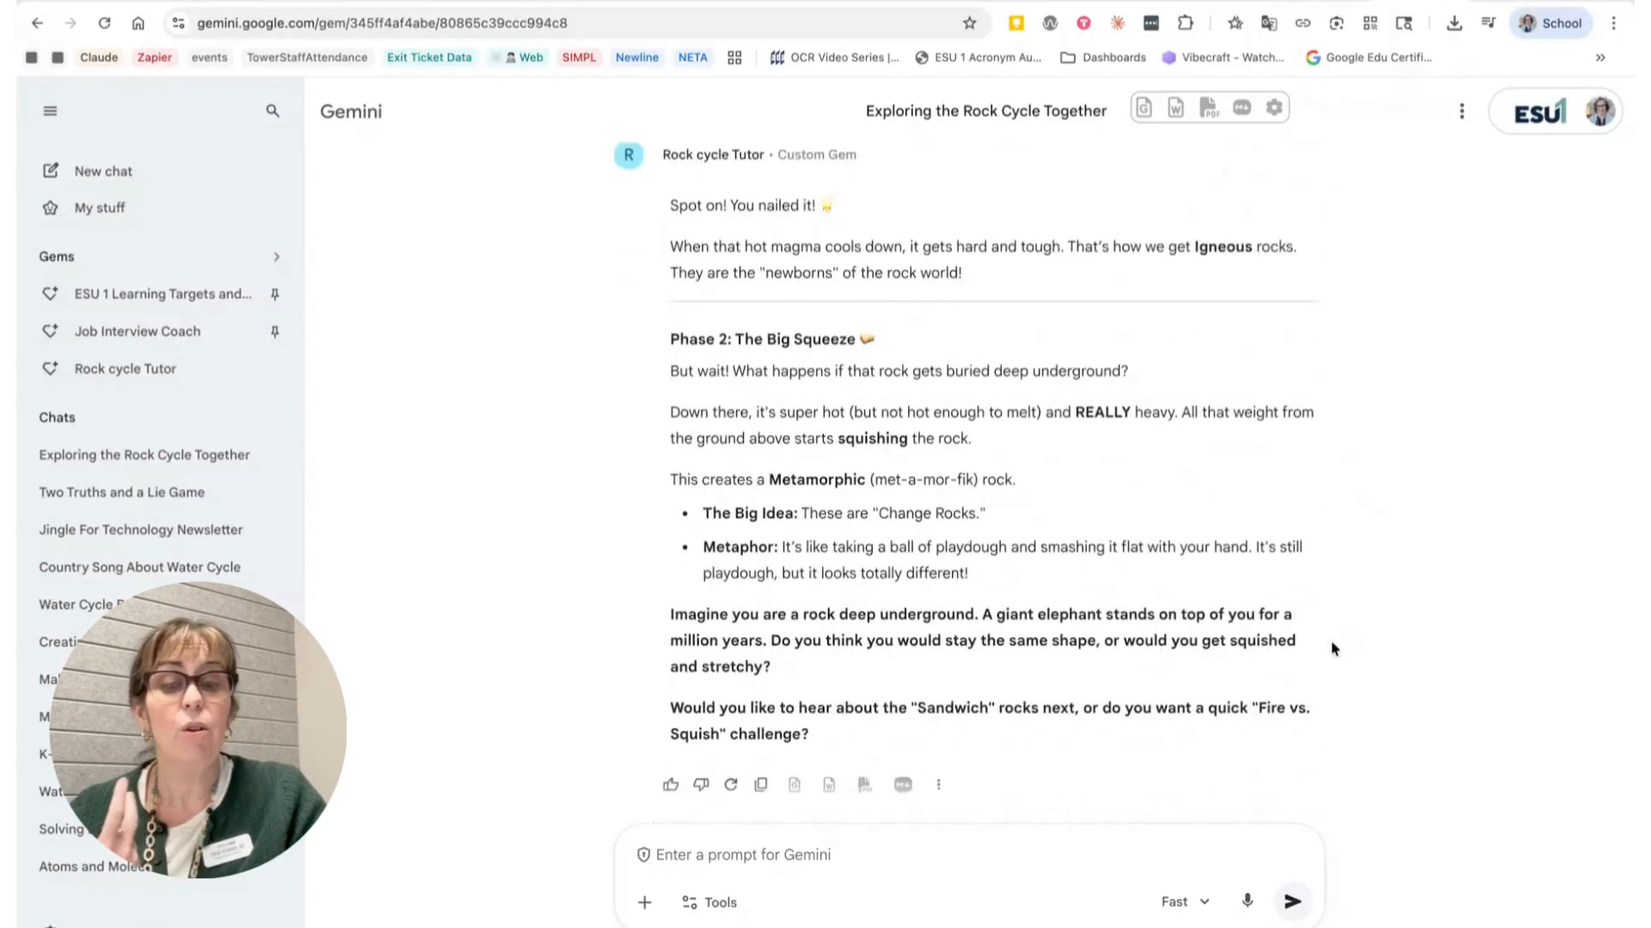
Step: Open the Rock cycle Tutor Gem's page and its sharing dialog
{"action": "scroll", "coordinate": [1330, 649], "scroll_direction": "up", "scroll_amount": 10}
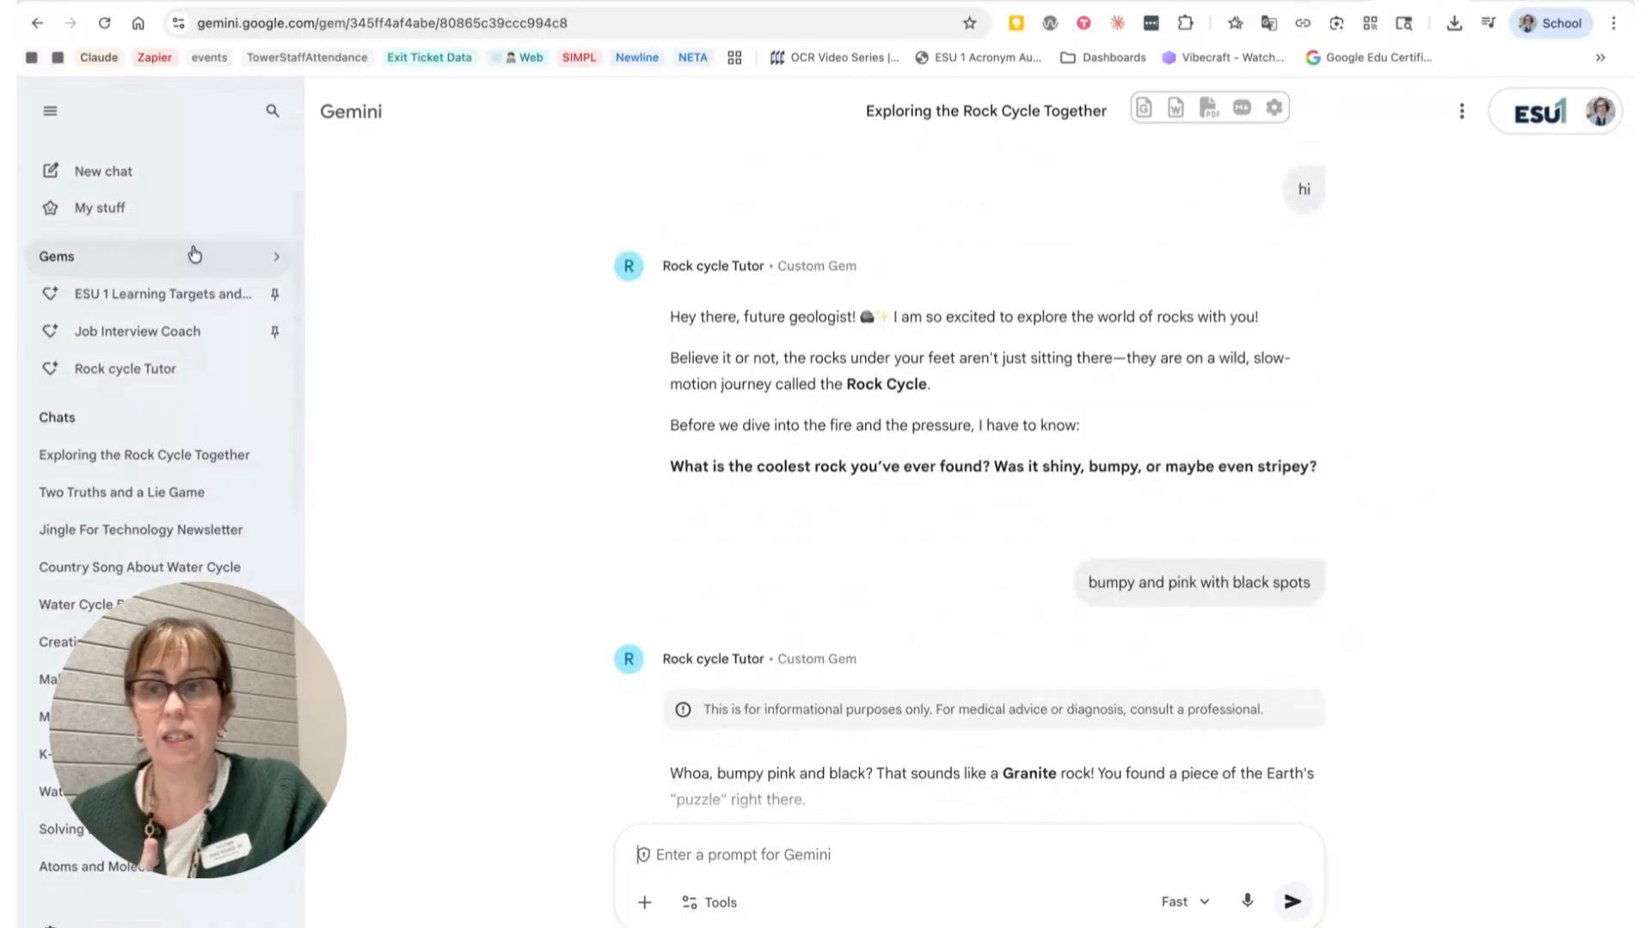
{"action": "left_click", "coordinate": [147, 368]}
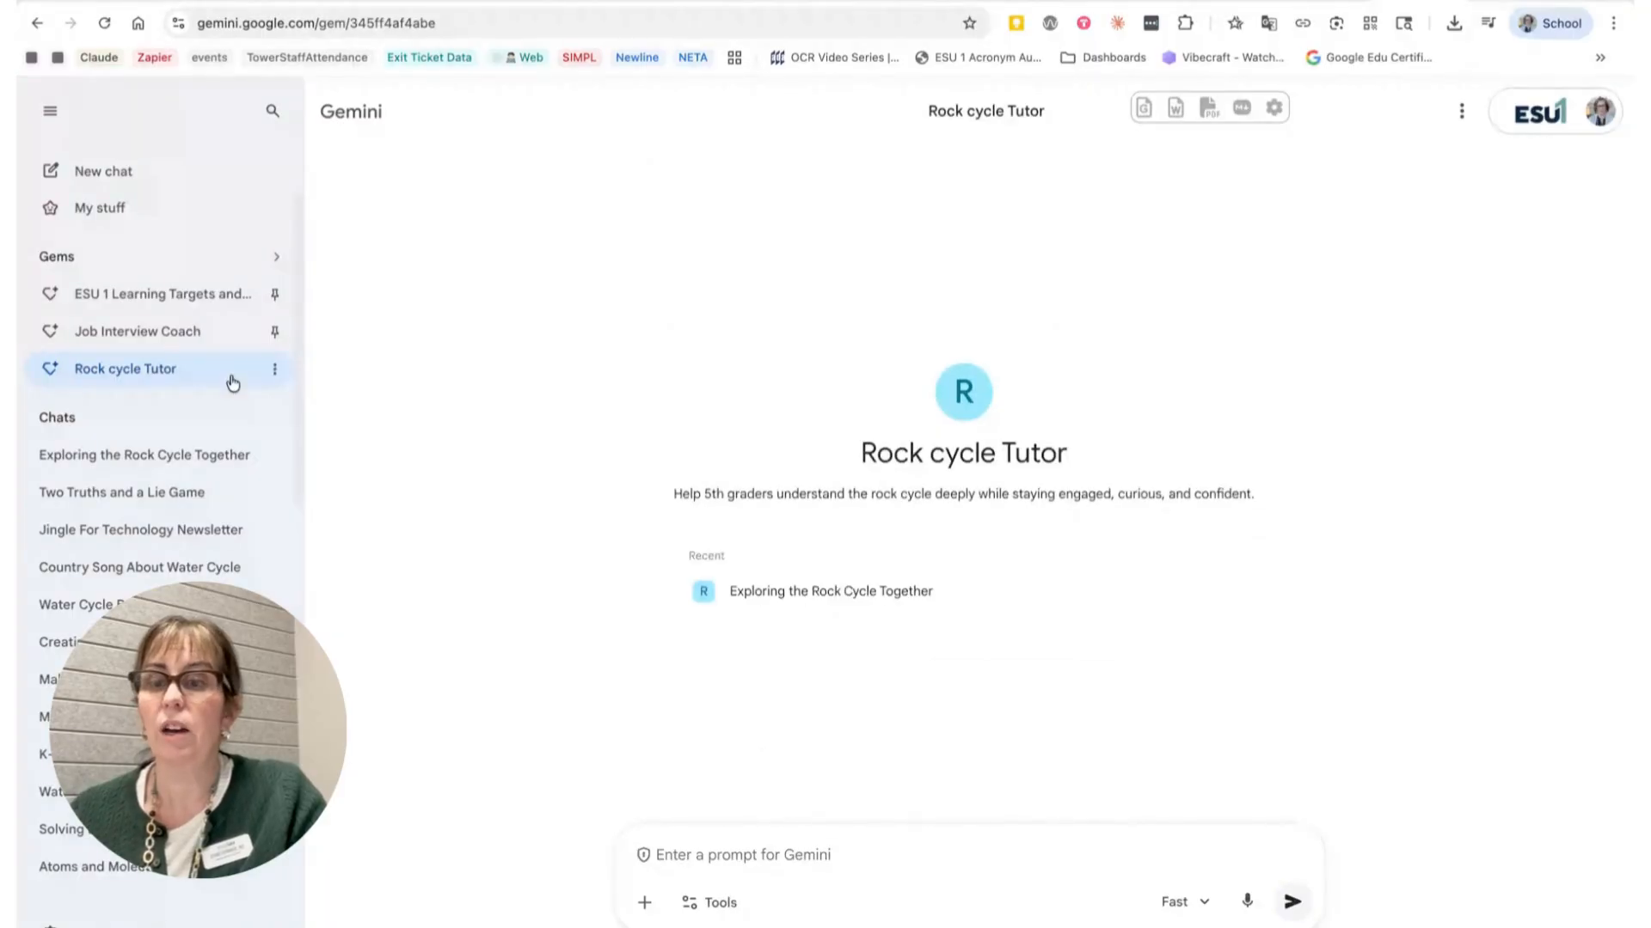
{"action": "left_click", "coordinate": [274, 370]}
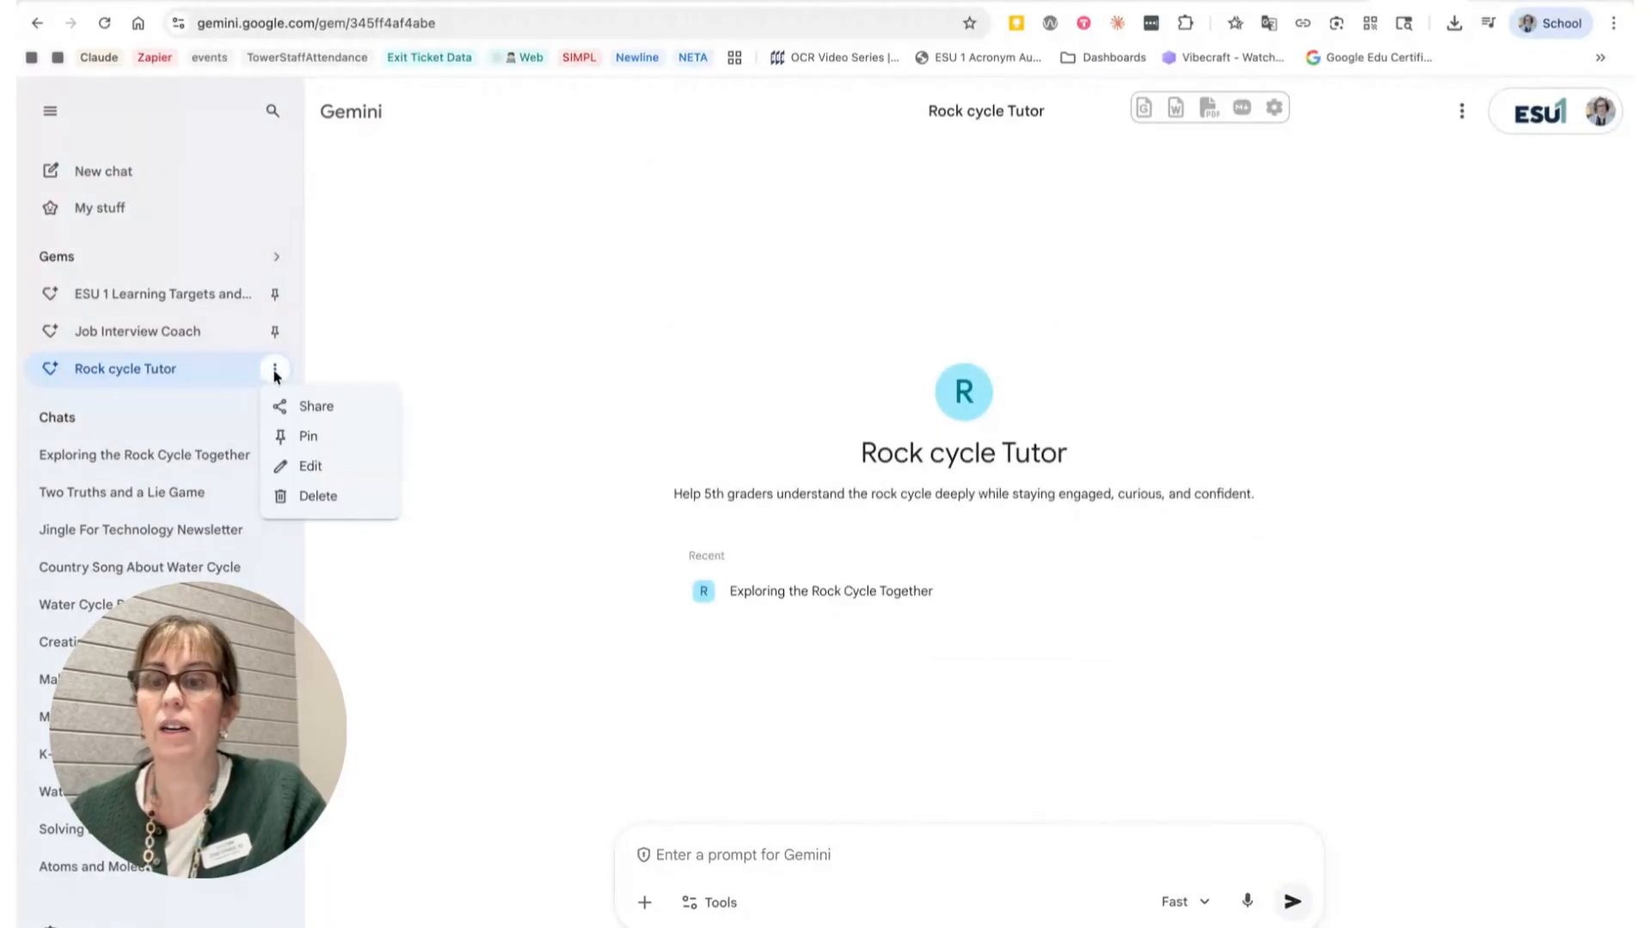
{"action": "key", "text": "Escape"}
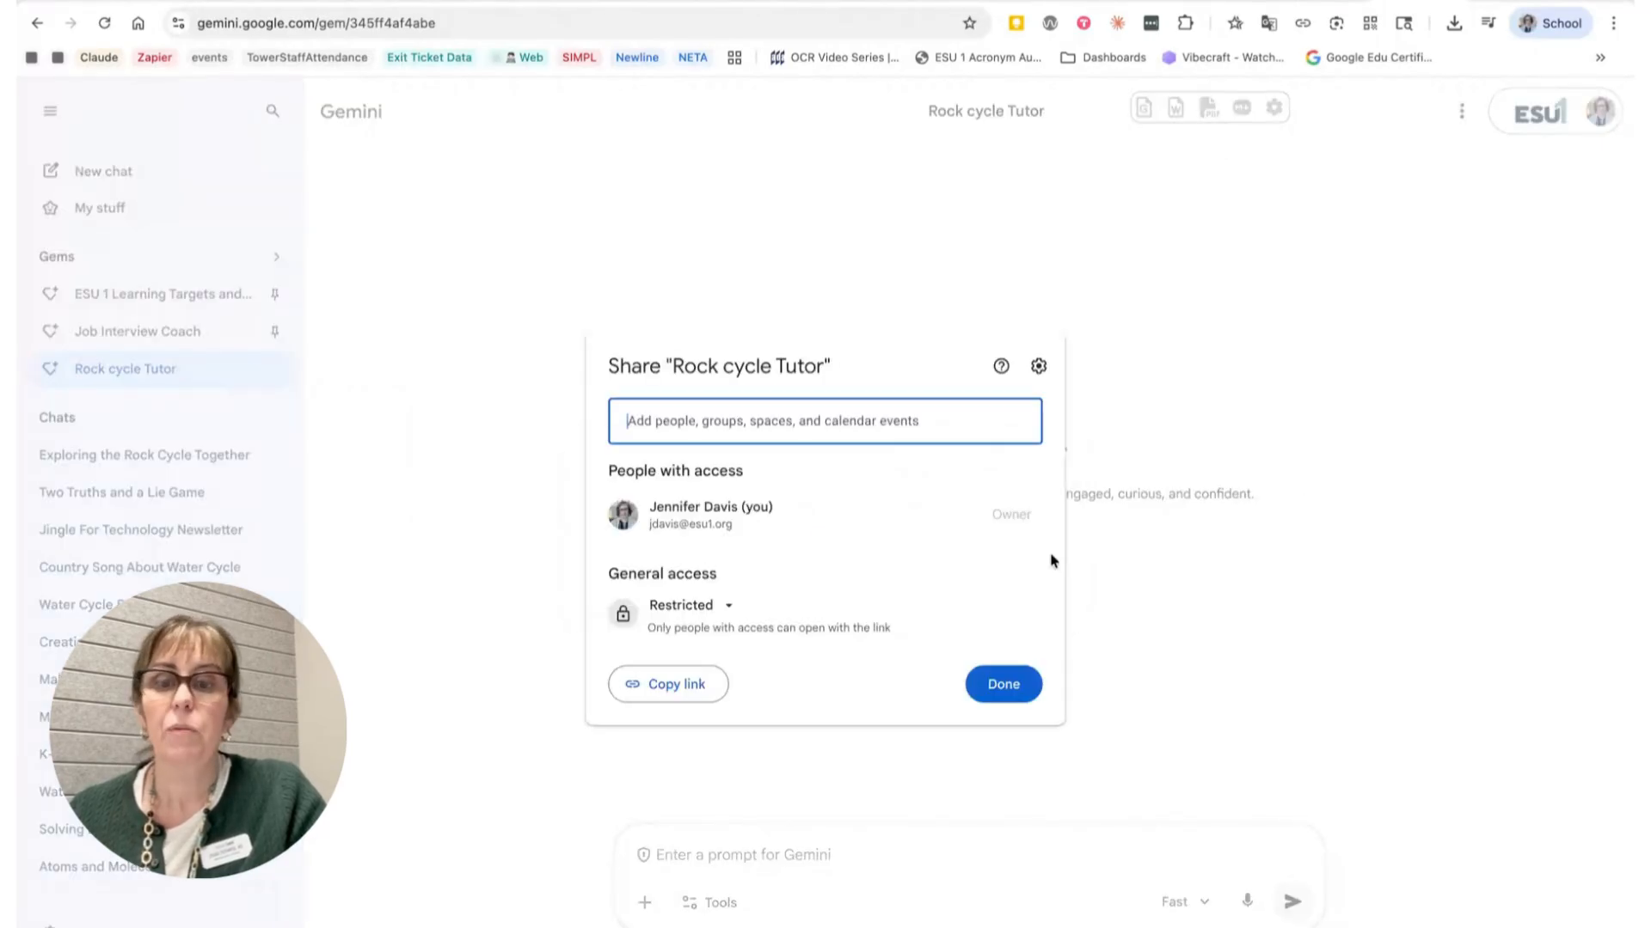
Step: Set the Gem's general access to Anyone with the link with Viewer permission
{"action": "left_click", "coordinate": [697, 607]}
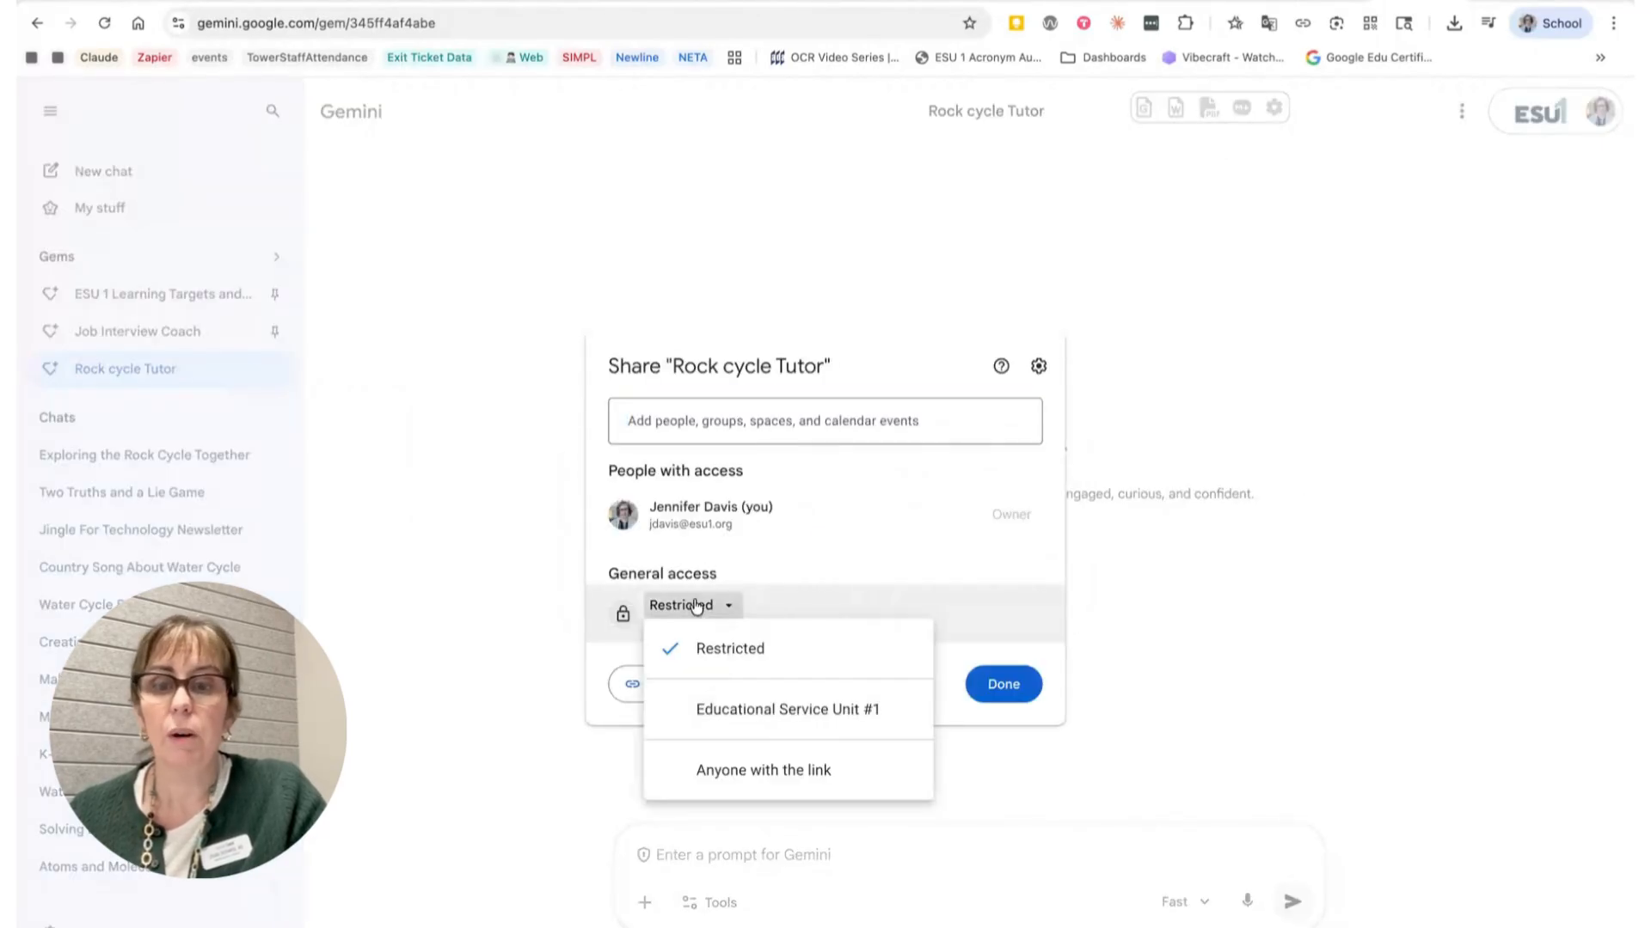
{"action": "left_click", "coordinate": [735, 771]}
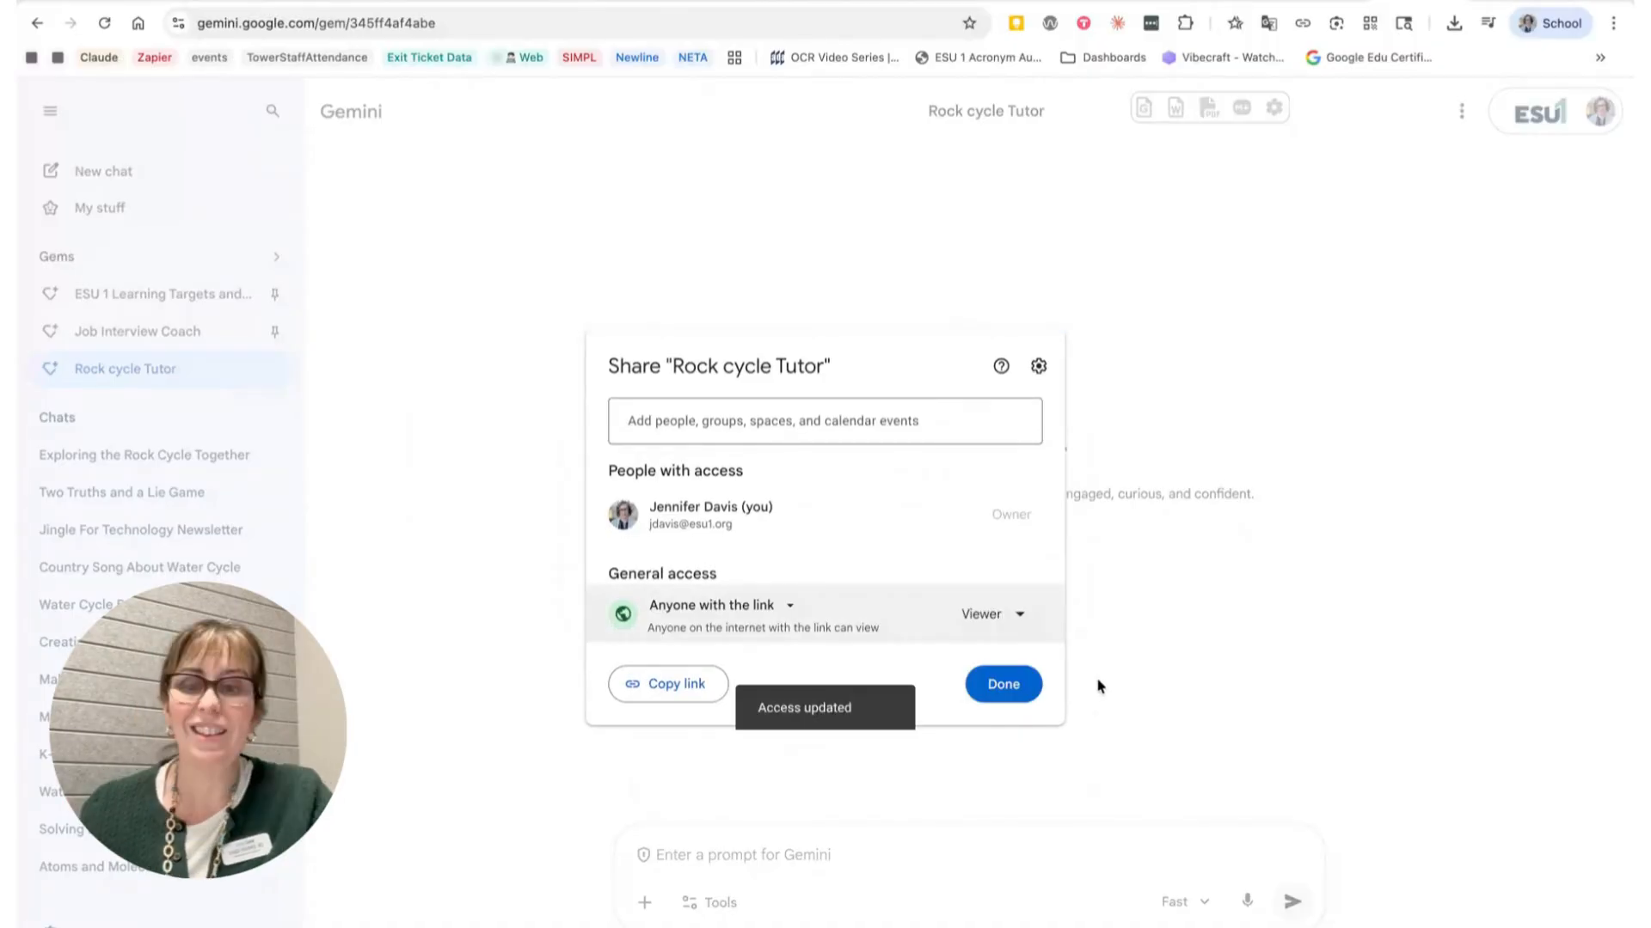
{"action": "left_click", "coordinate": [1017, 618]}
{"action": "left_click", "coordinate": [1017, 619]}
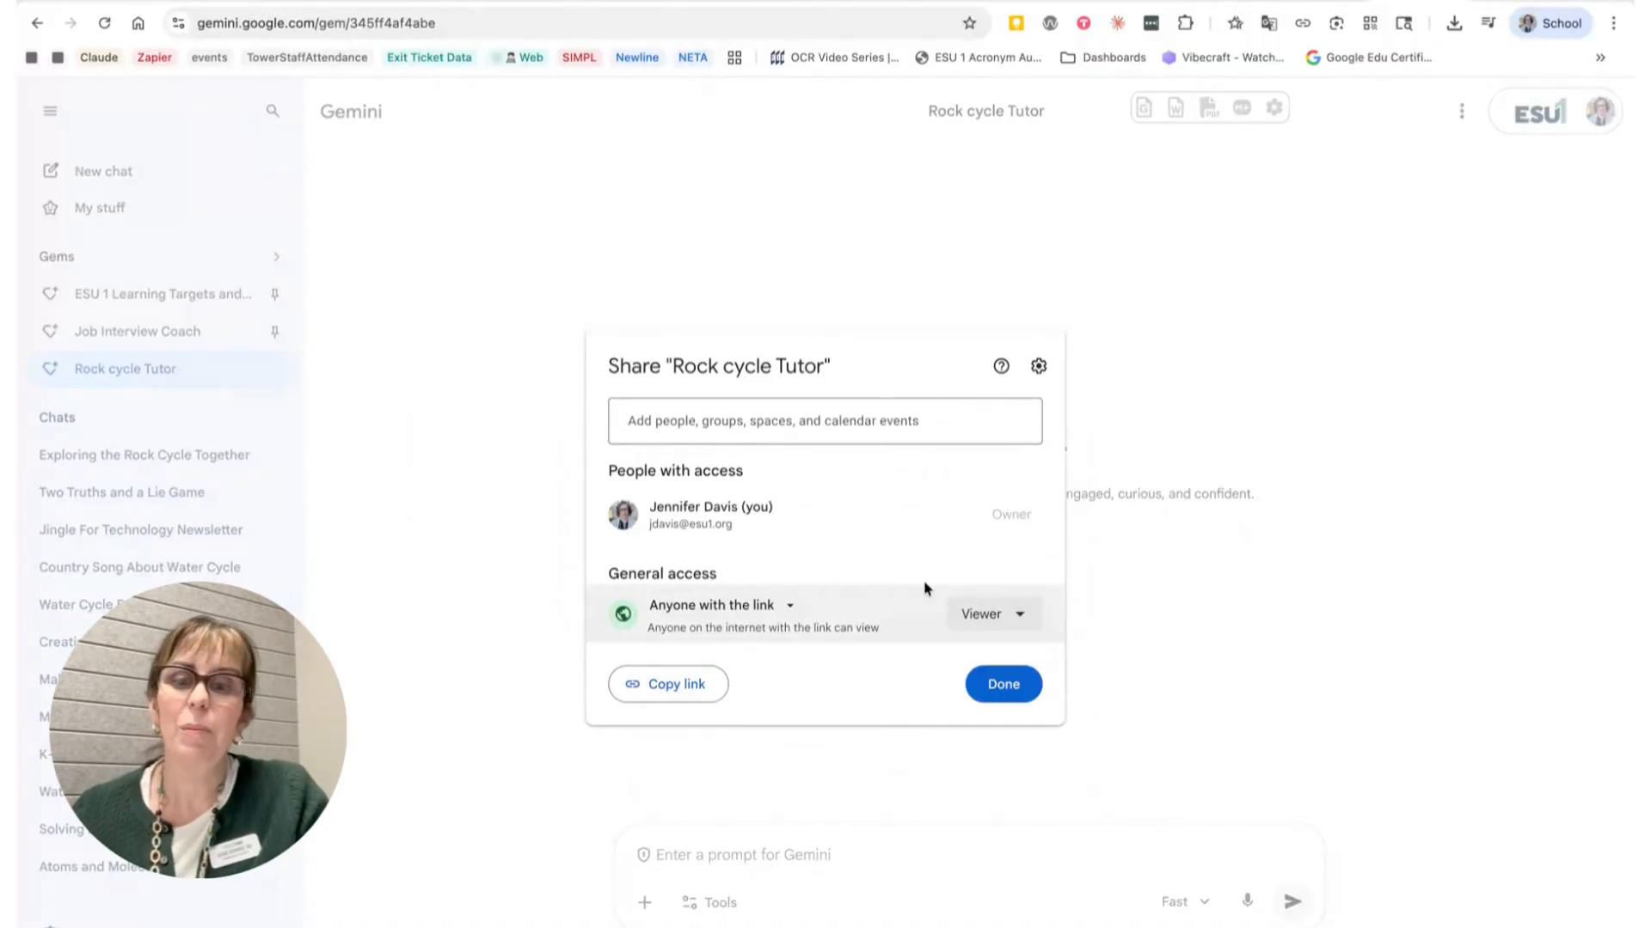
Step: Copy the Gem's share link and close the sharing dialog
{"action": "left_click", "coordinate": [678, 688]}
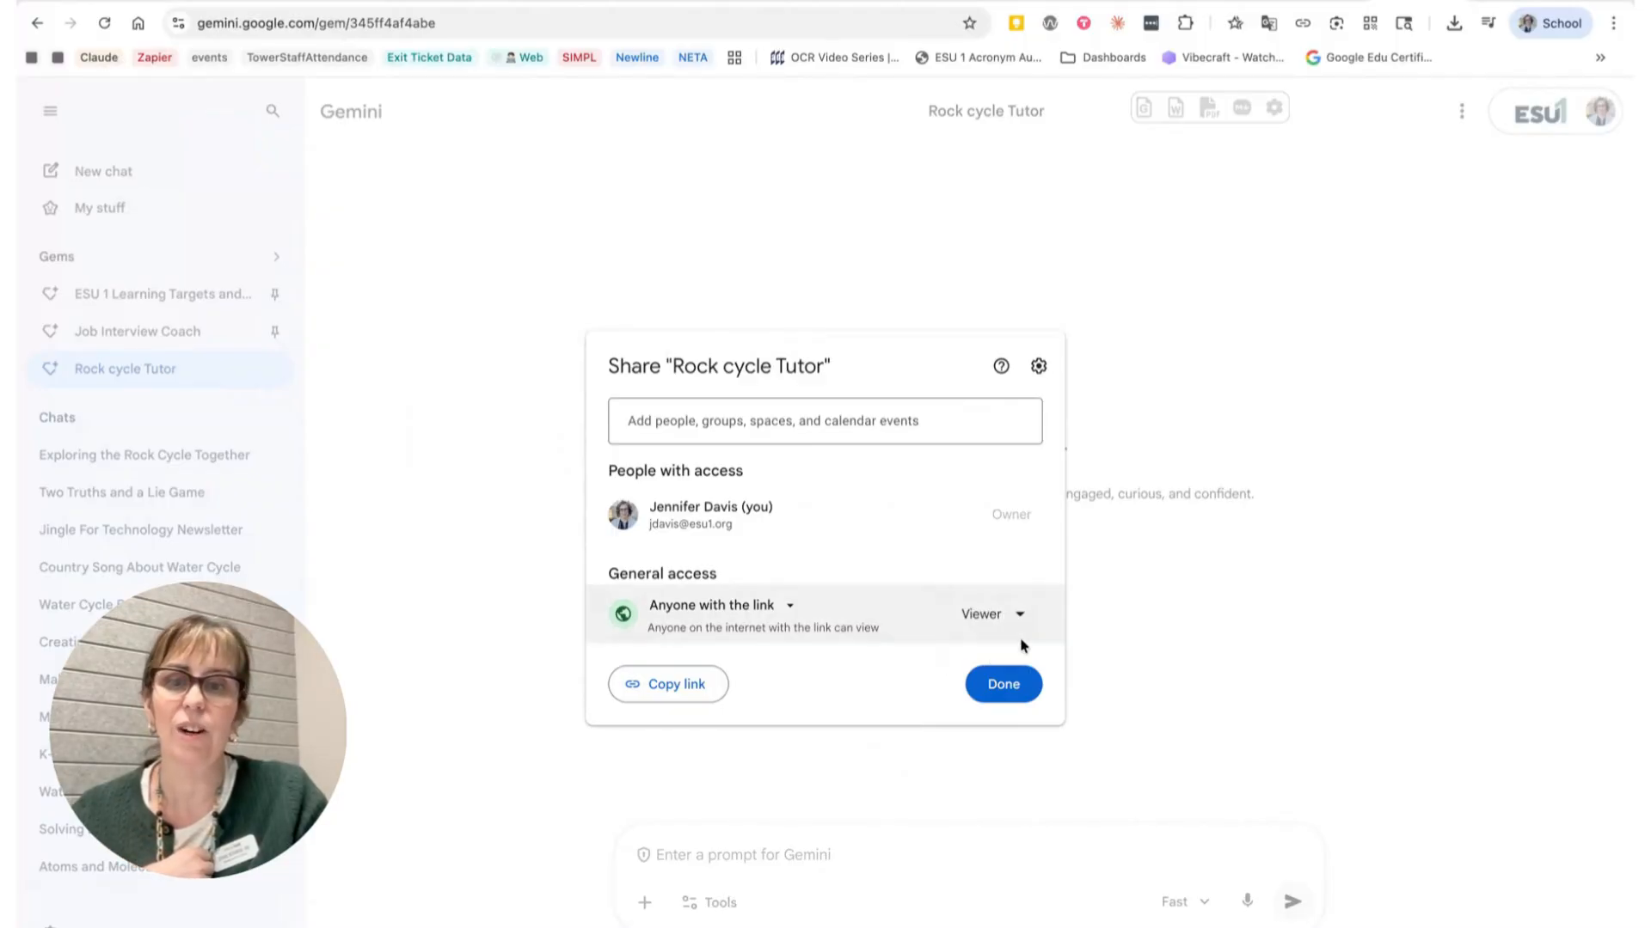
{"action": "left_click", "coordinate": [1021, 700]}
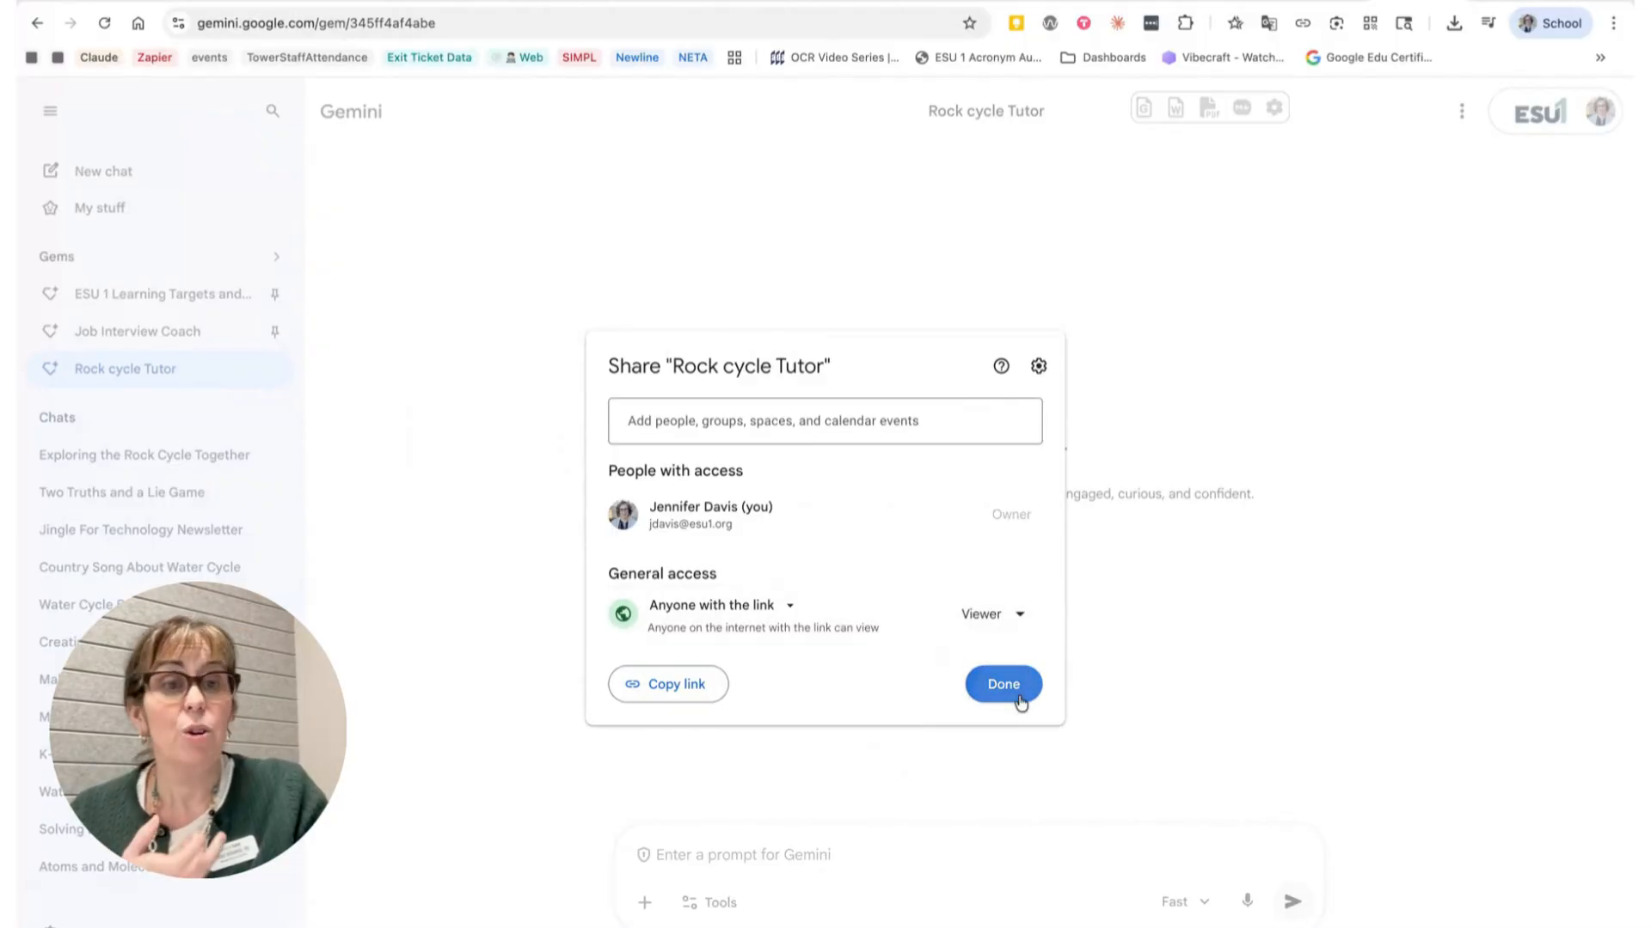